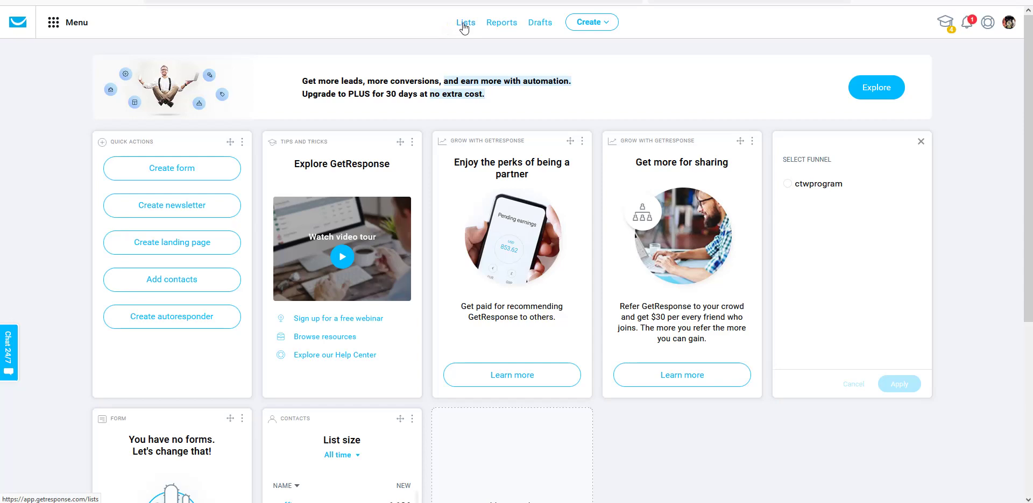
- Go to Lists to view the contact lists, including emoneypeeps blogging course
left_click(463, 25)
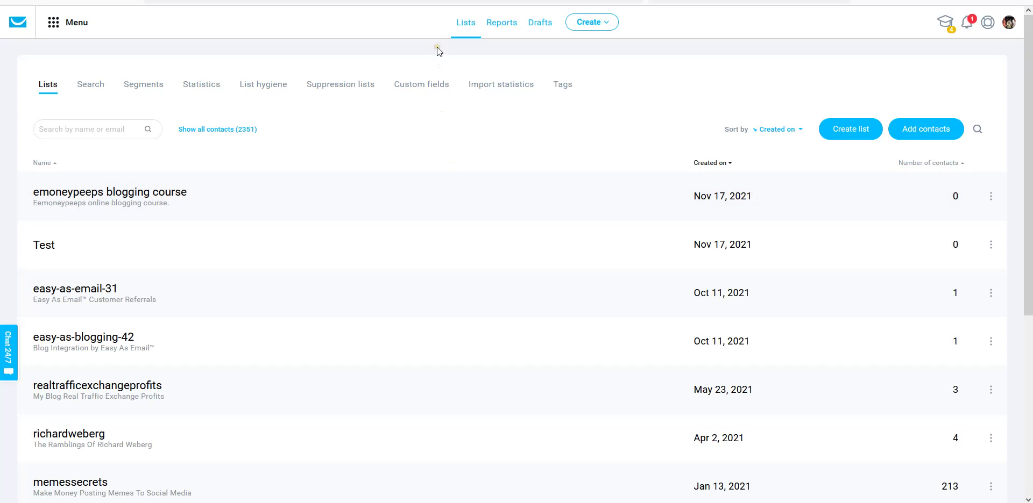
- Open the Create menu to see newsletter, autoresponder, landing page, form, funnel and campaign options
left_click(596, 27)
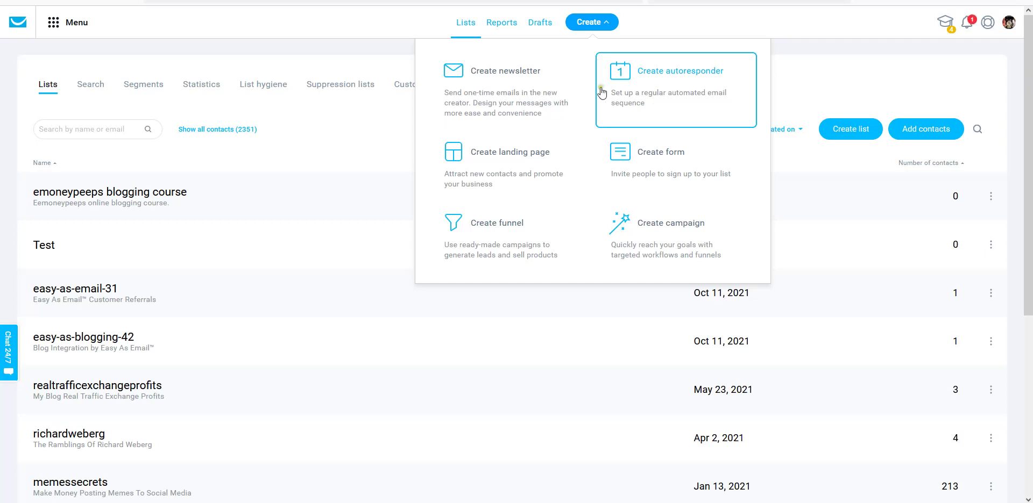
left_click(495, 87)
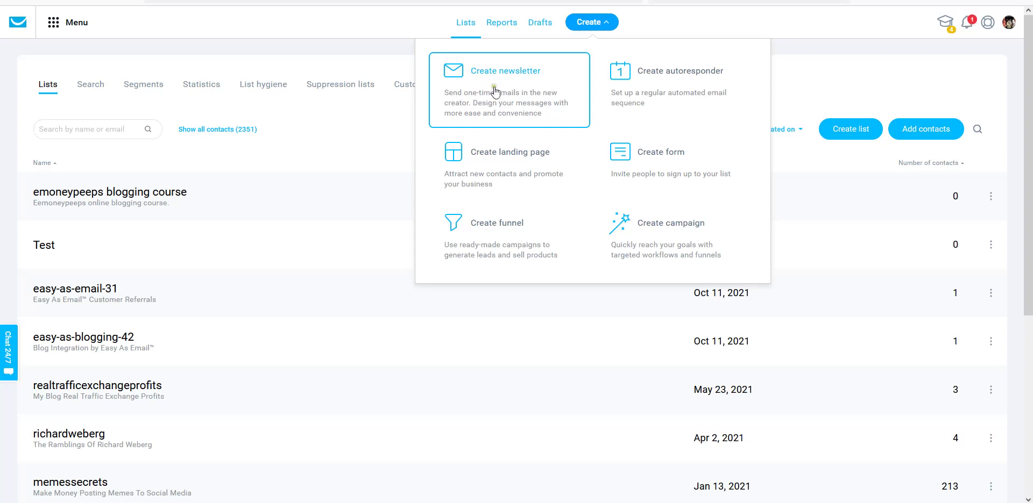
left_click(520, 81)
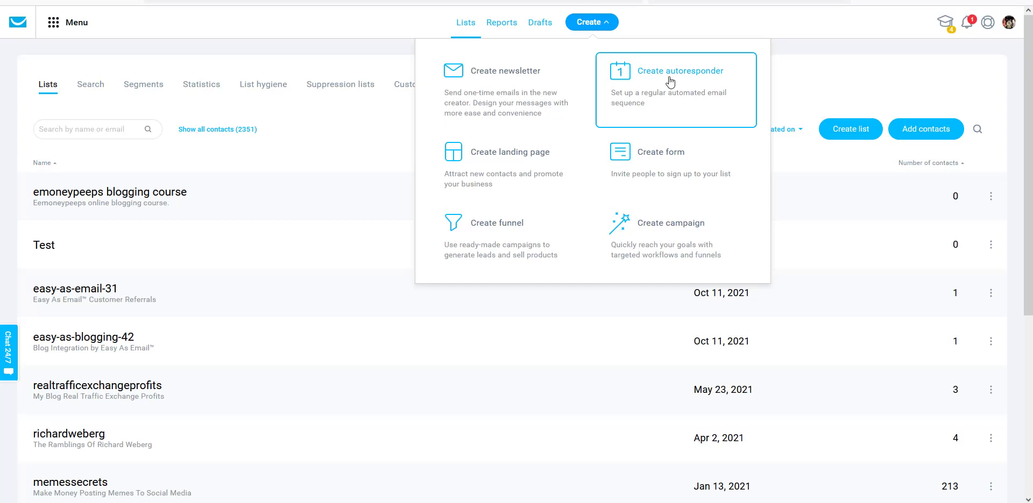
- Start a new autoresponder from the Create menu and click into its Untitled name field
left_click(679, 93)
left_click(685, 72)
left_click(679, 78)
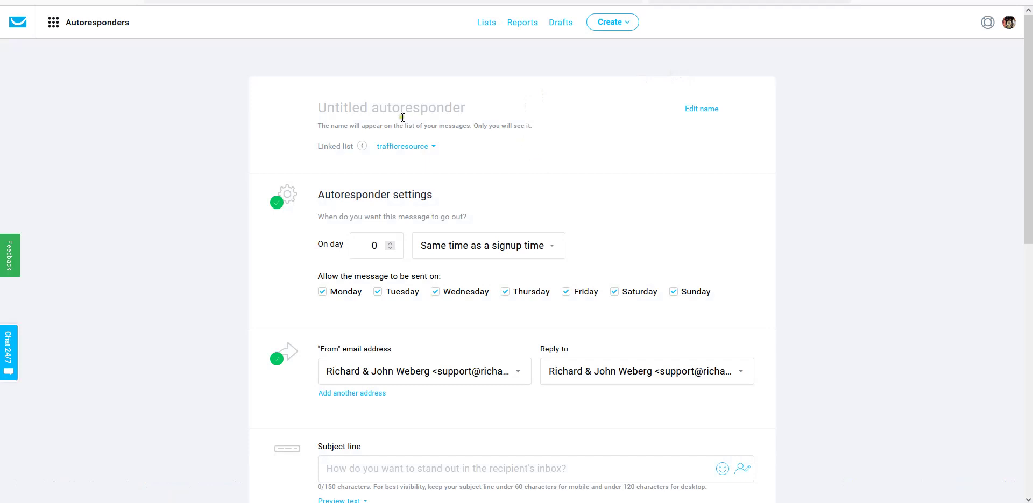
left_click(466, 113)
scroll(440, 129, "down", 1)
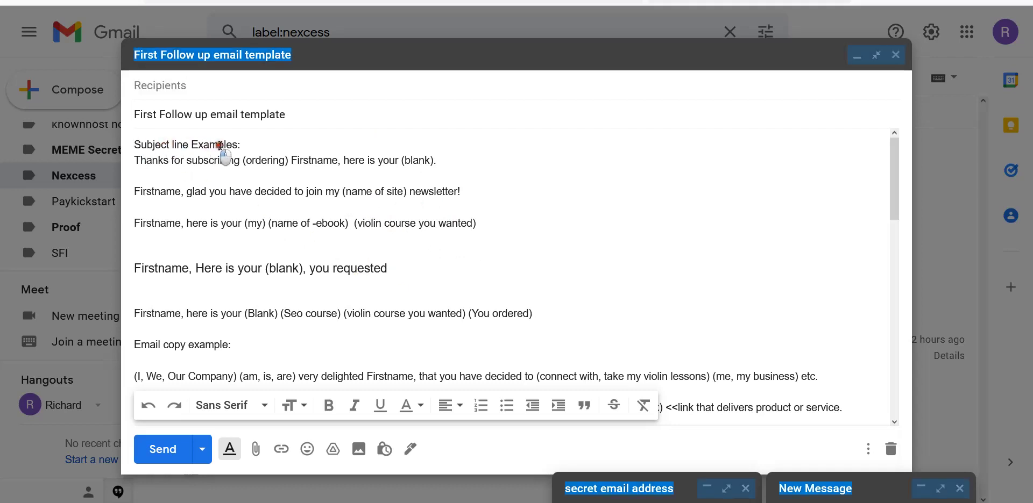
- Copy the 'Firstname, Here is your (blank), you requested' example line from the Gmail template
left_click(250, 141)
left_click_drag(242, 145, 136, 144)
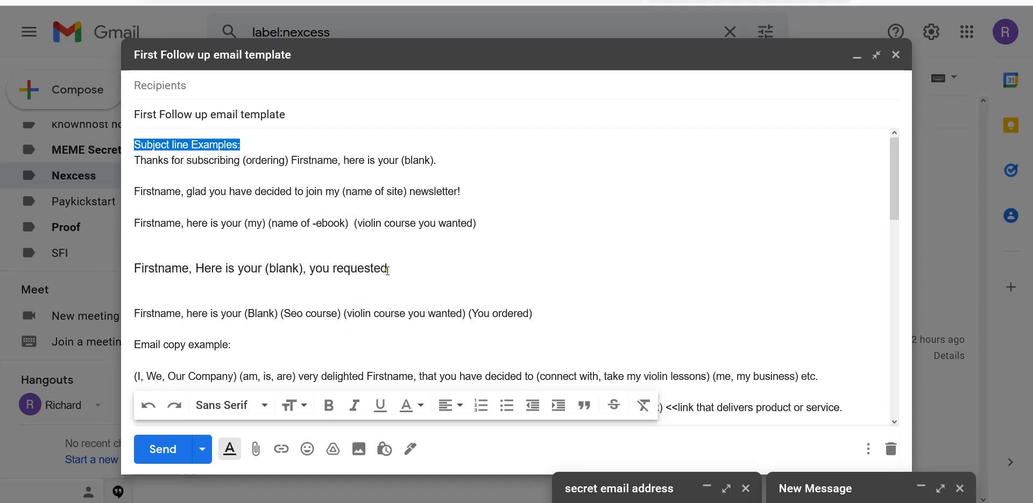
left_click_drag(388, 269, 129, 268)
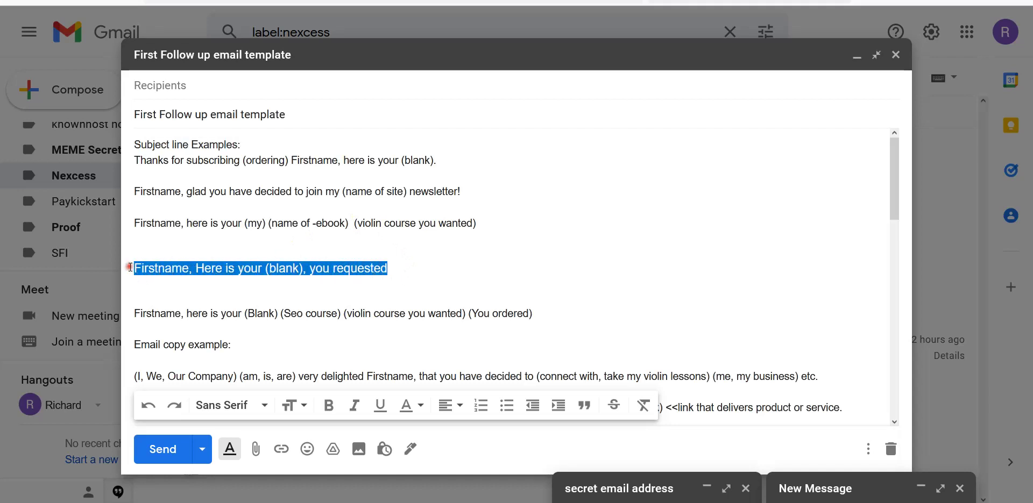
right_click(278, 269)
left_click(291, 331)
- Paste the copied template line over the autoresponder's 'Untitled autoresponder' name
key("ctrl+Tab")
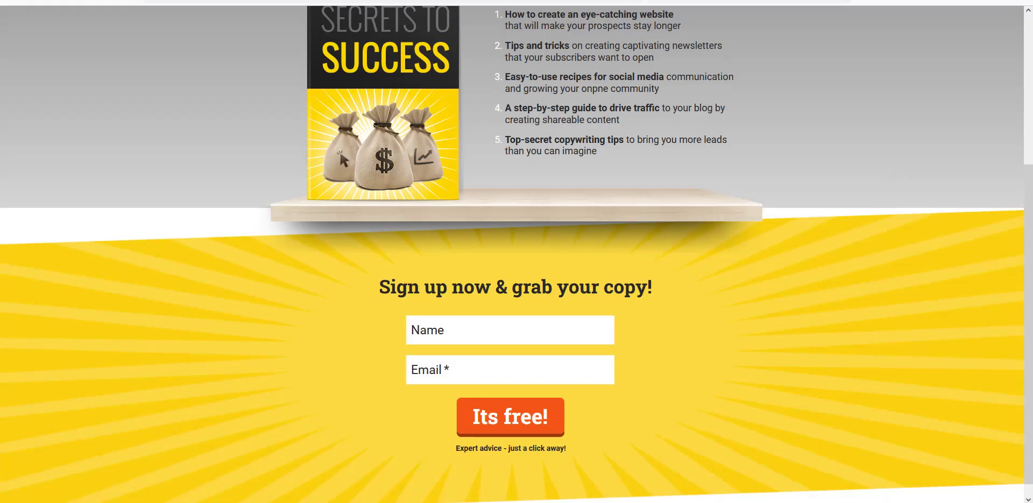
key("ctrl+Tab")
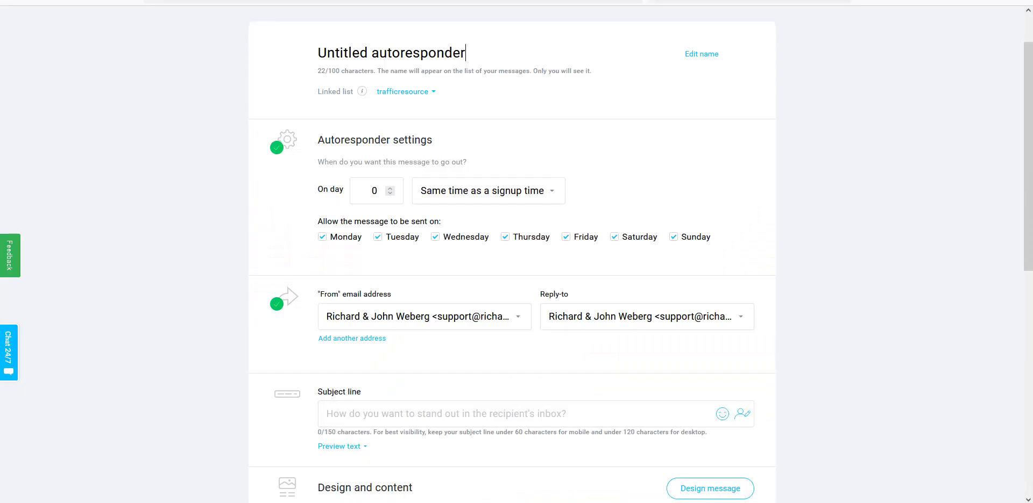
left_click_drag(482, 48, 306, 42)
right_click(344, 49)
left_click(371, 127)
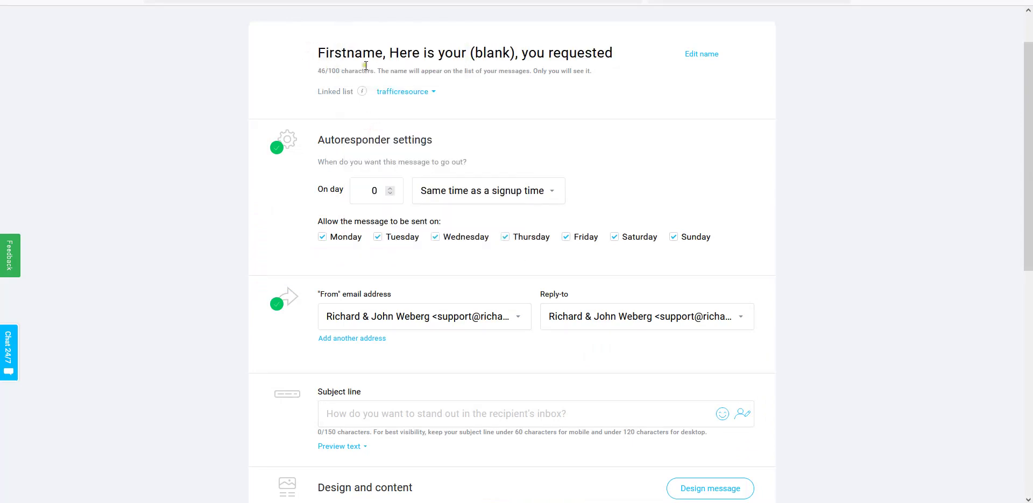
- Replace '(blank)' in the name with 'EmoneyPeeps blogging course', removing the stray word and comma
left_click(378, 51)
left_click_drag(470, 52, 515, 52)
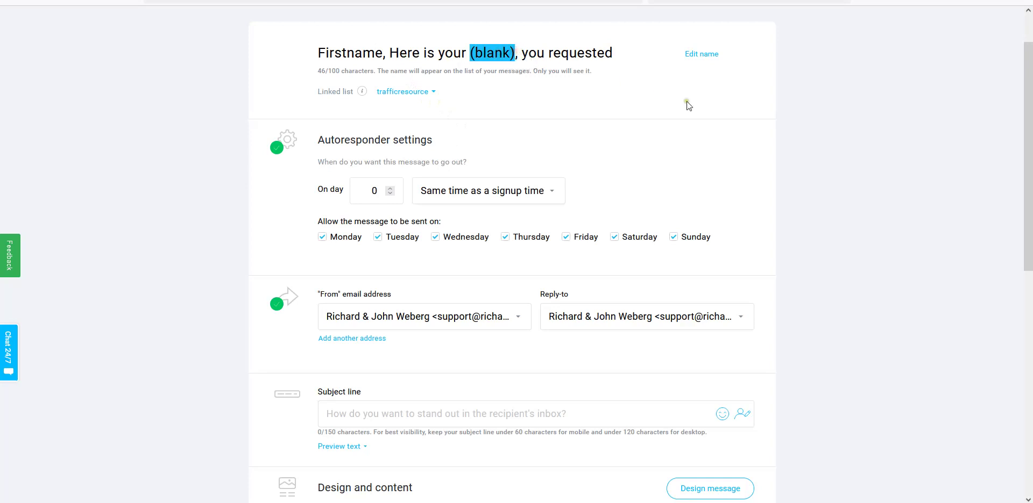
key("BackSpace")
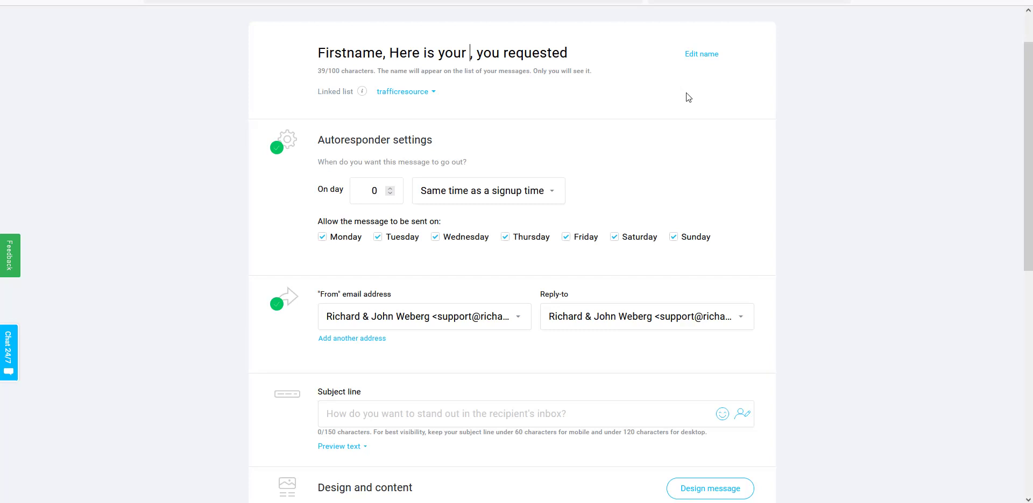
type("Emoney")
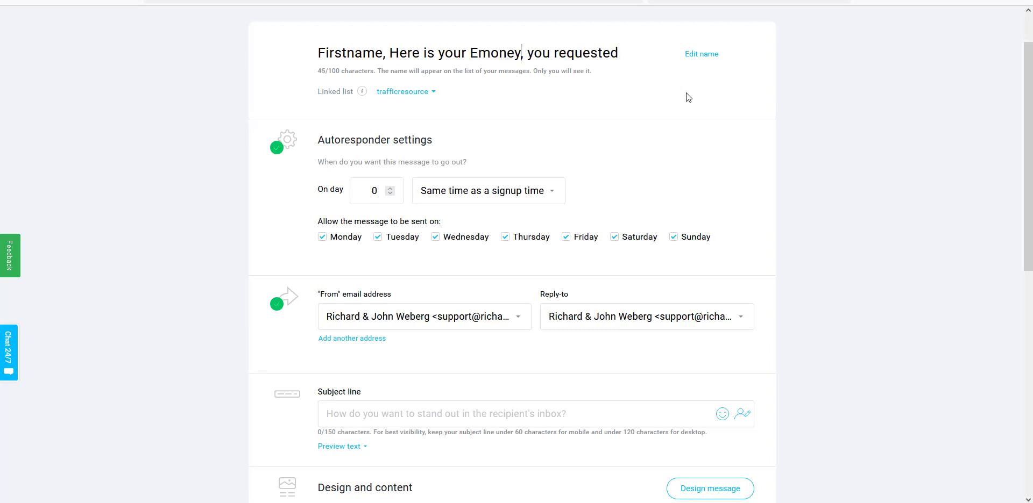
type("Peeps b")
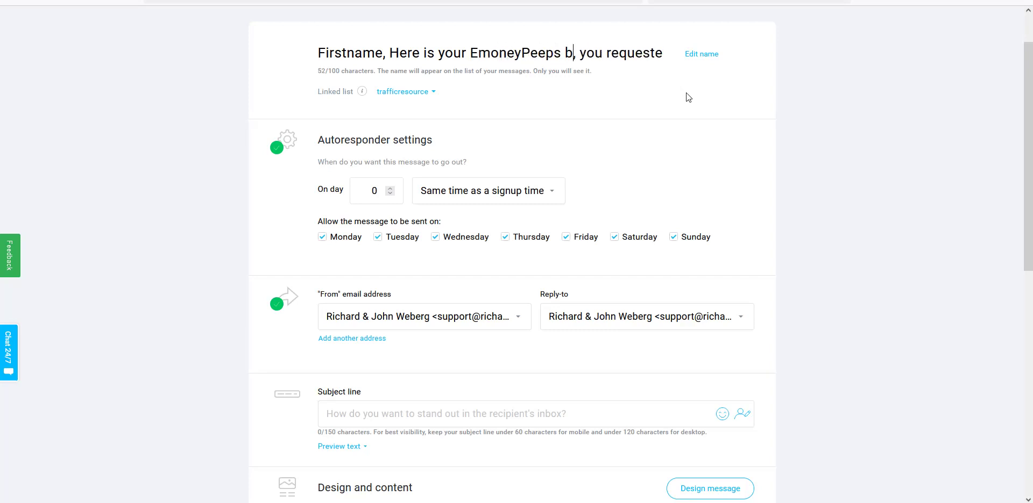
type("logging co")
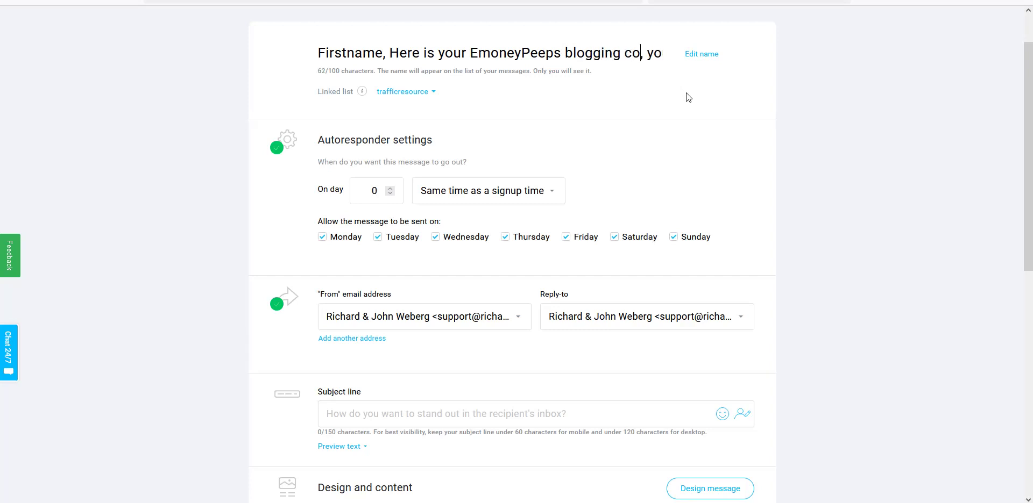
type("urse")
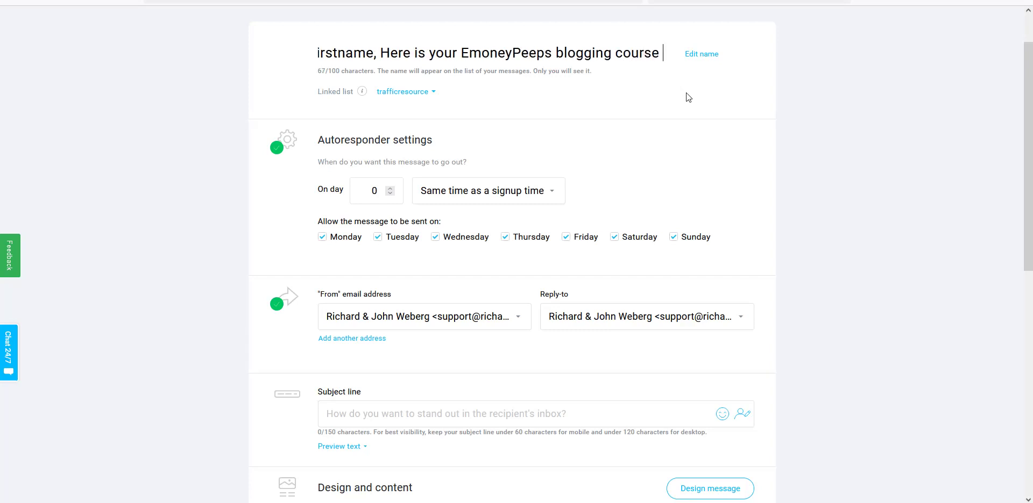
type(" you")
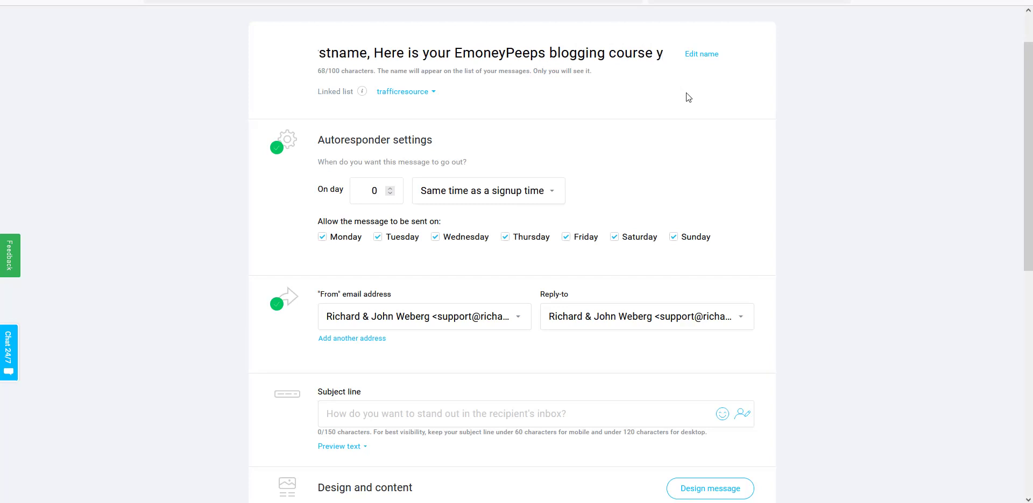
type(", you requested")
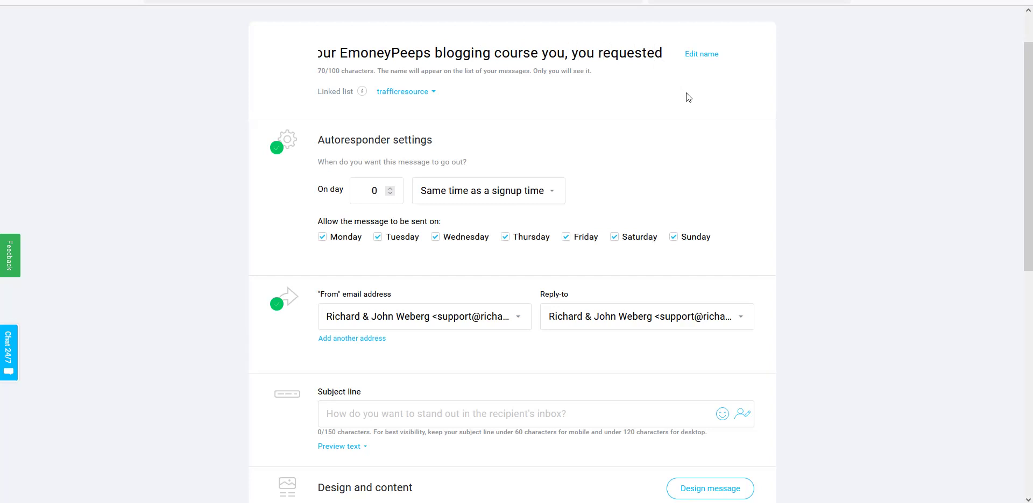
key("BackSpace")
key("BackSpace")
key("BackSpace")
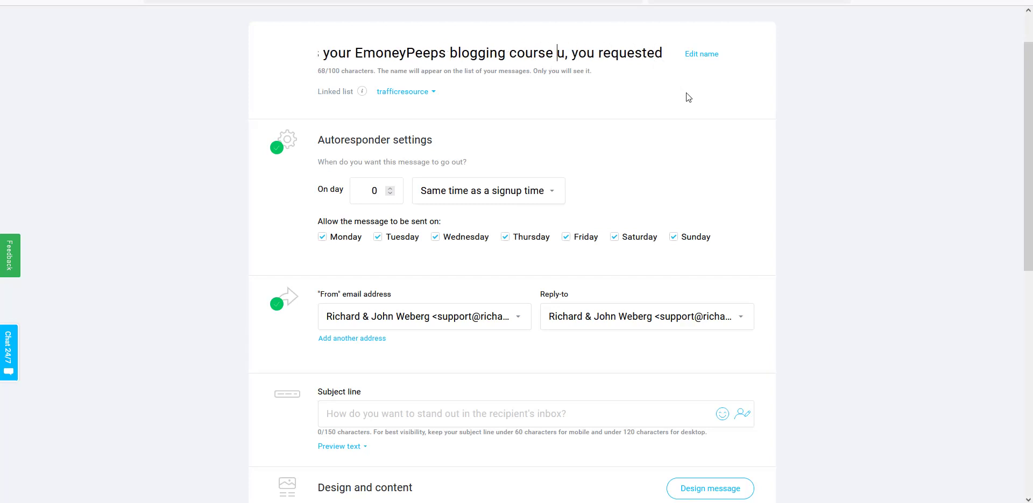
key("Delete")
key("Delete")
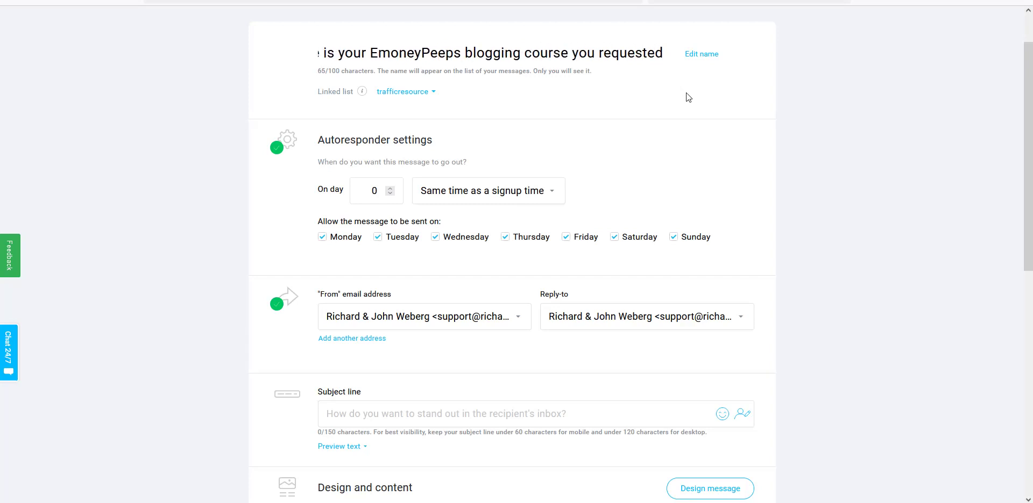
left_click_drag(663, 53, 311, 51)
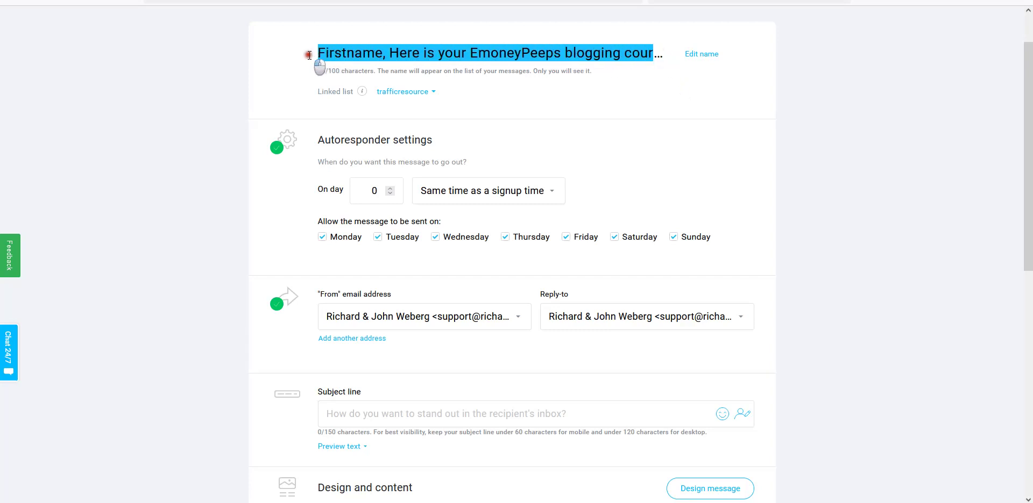
- Copy the message name into the subject line and change 'course' to 'access'
right_click(463, 52)
left_click(488, 114)
scroll(490, 161, "down", 1)
right_click(344, 357)
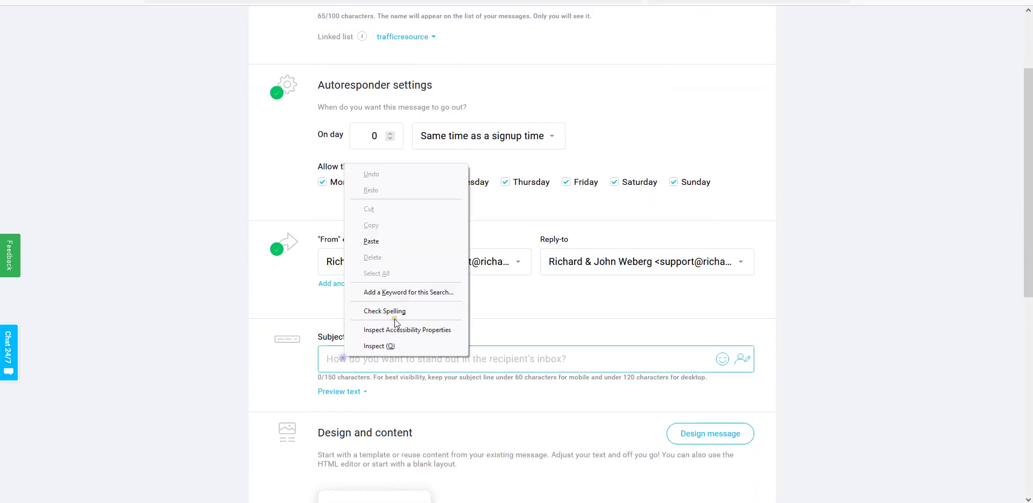
left_click(392, 240)
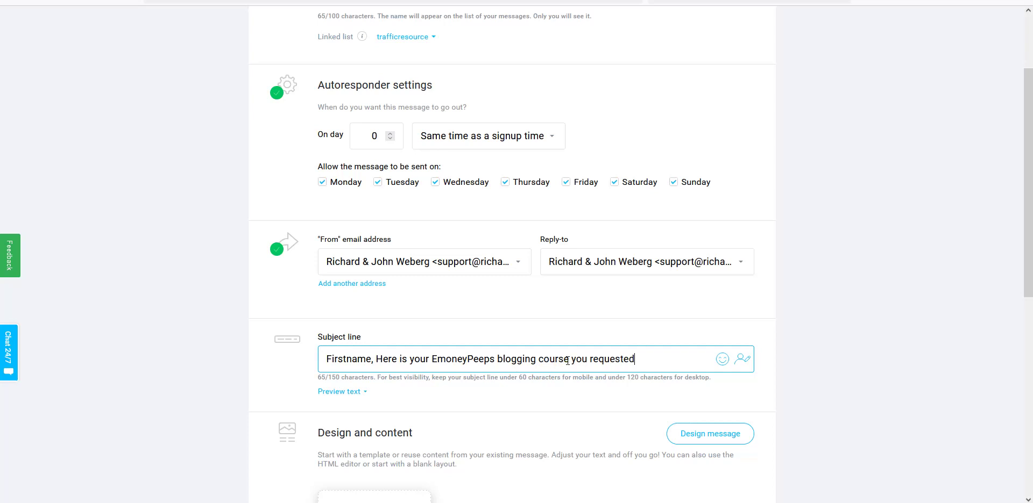
double_click(567, 359)
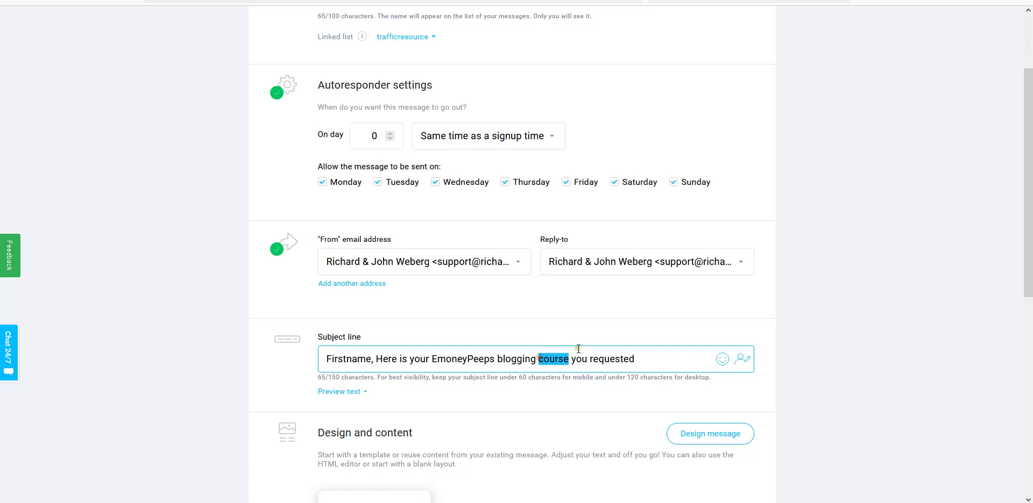
type("acce")
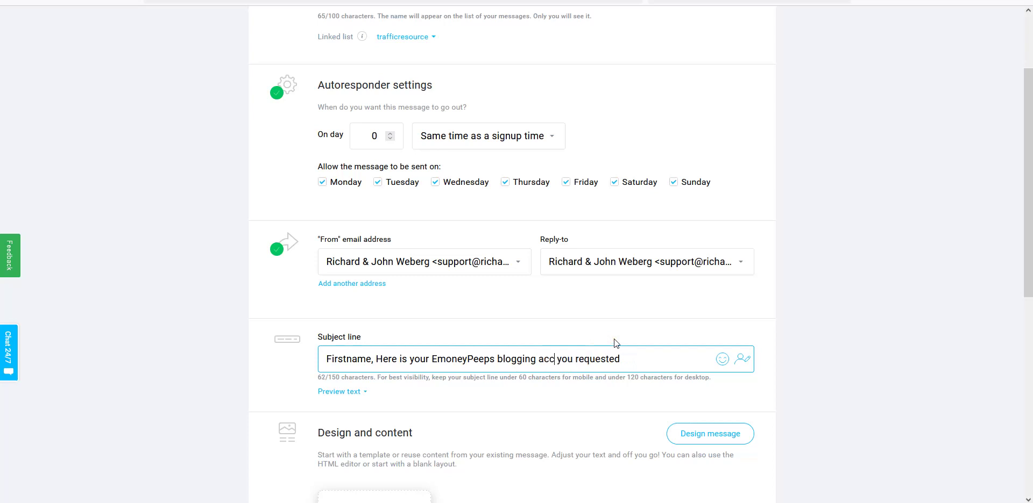
type("ss")
- Replace 'Firstname' at the start of the subject with the [[firstname]] personalization field
left_click_drag(370, 359, 327, 356)
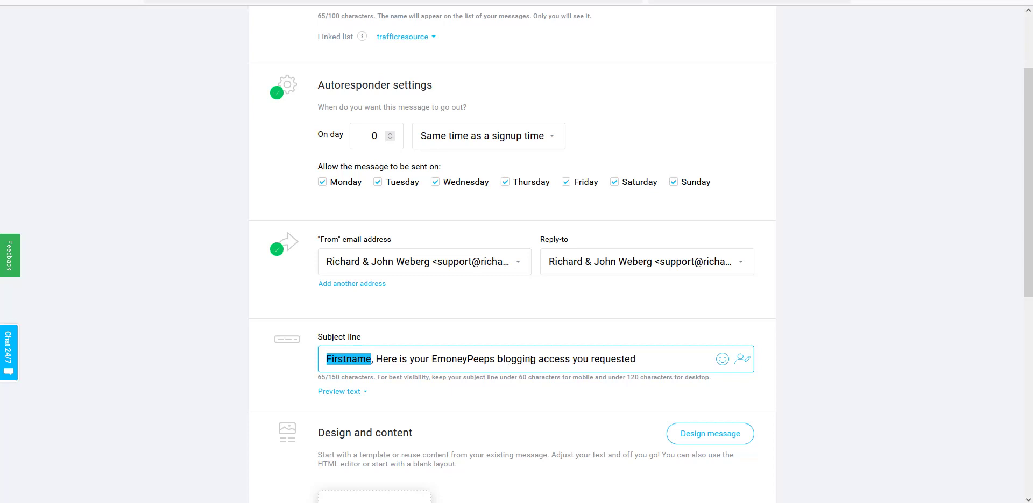
key("BackSpace")
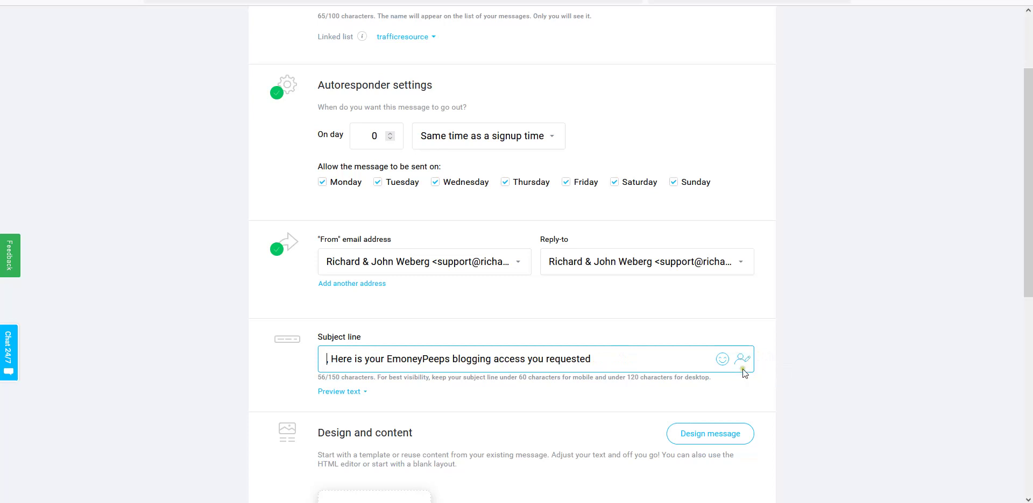
left_click(744, 362)
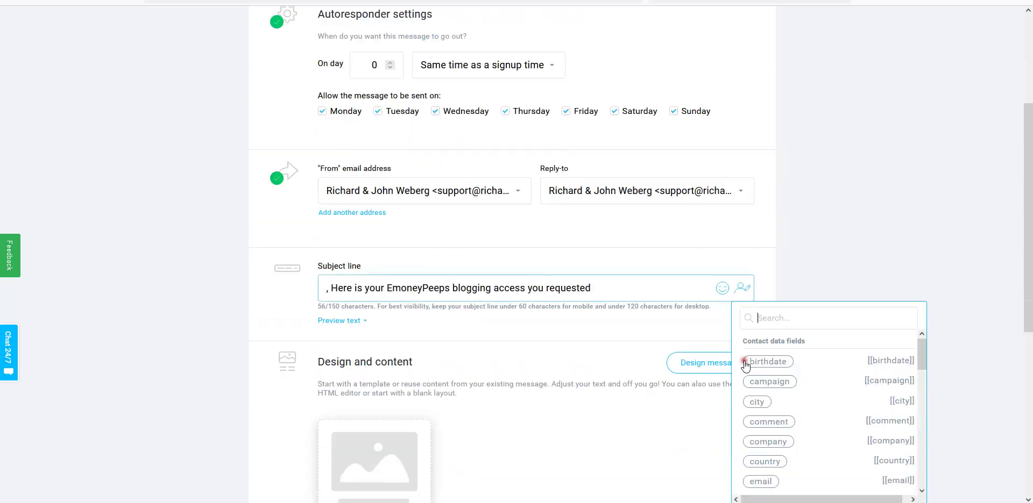
scroll(835, 366, "down", 3)
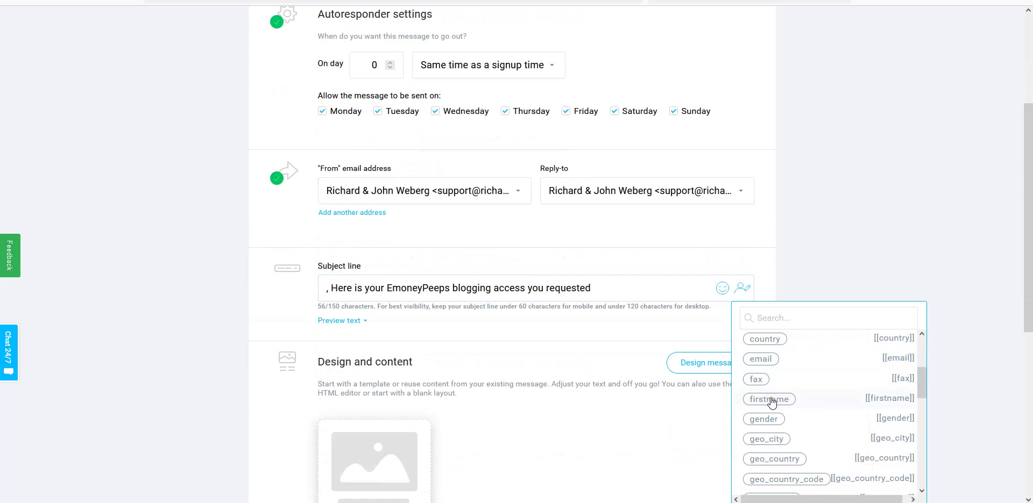
left_click(772, 401)
left_click(349, 291)
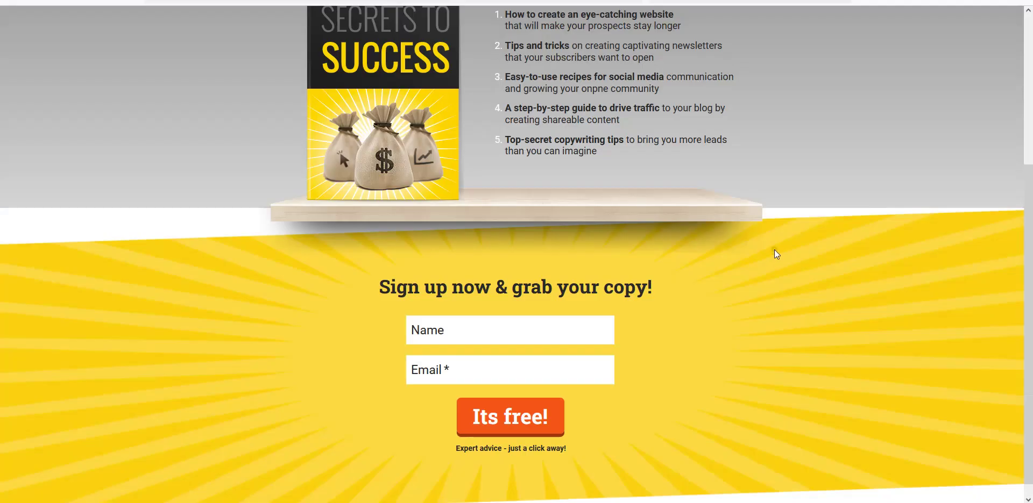
scroll(773, 251, "up", 3)
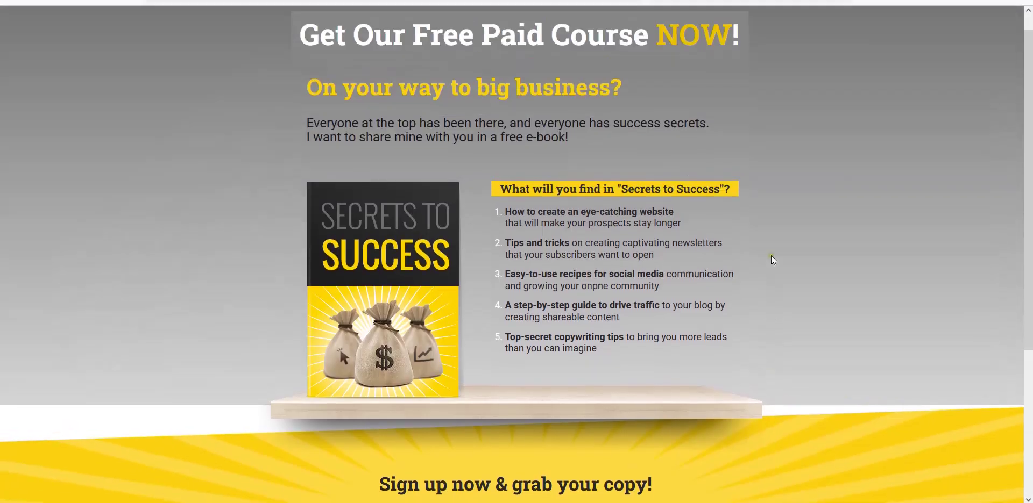
scroll(688, 260, "down", 3)
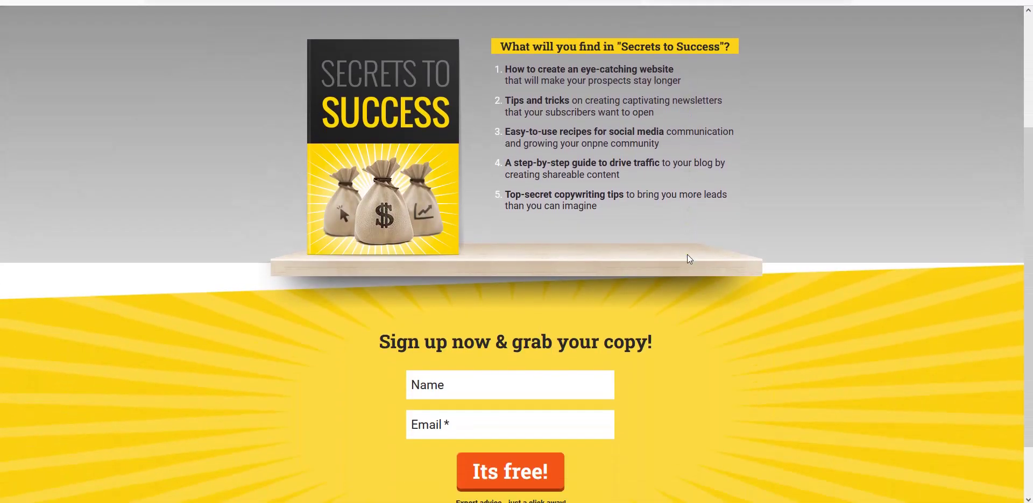
scroll(689, 259, "down", 1)
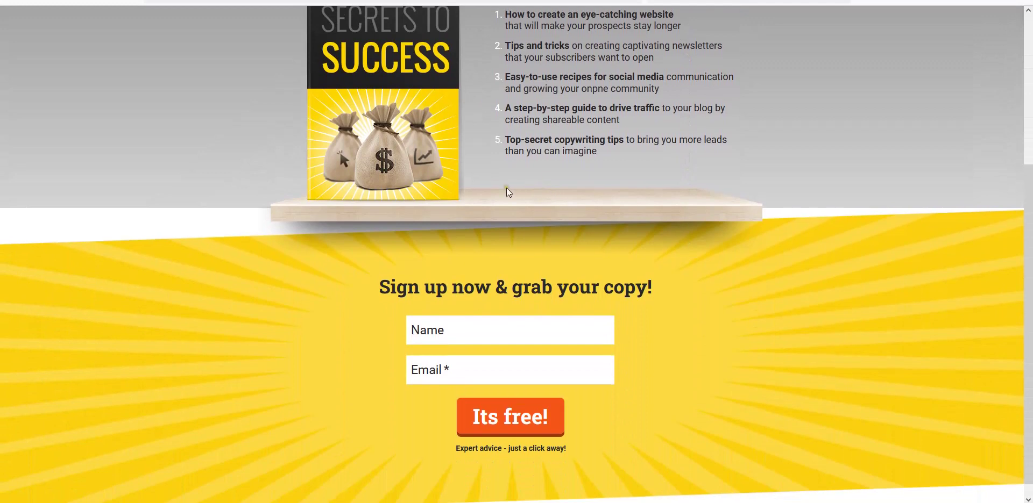
scroll(568, 259, "down", 1)
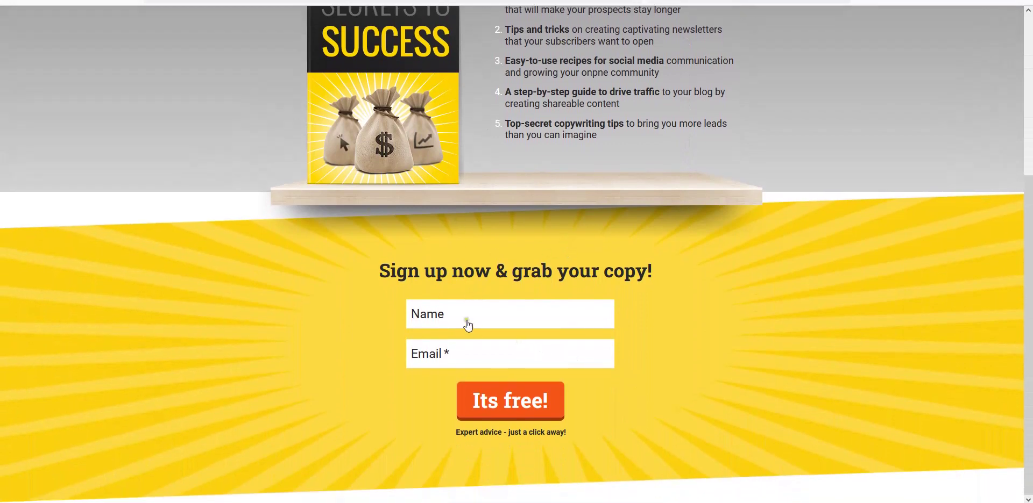
left_click(450, 314)
scroll(710, 408, "up", 3)
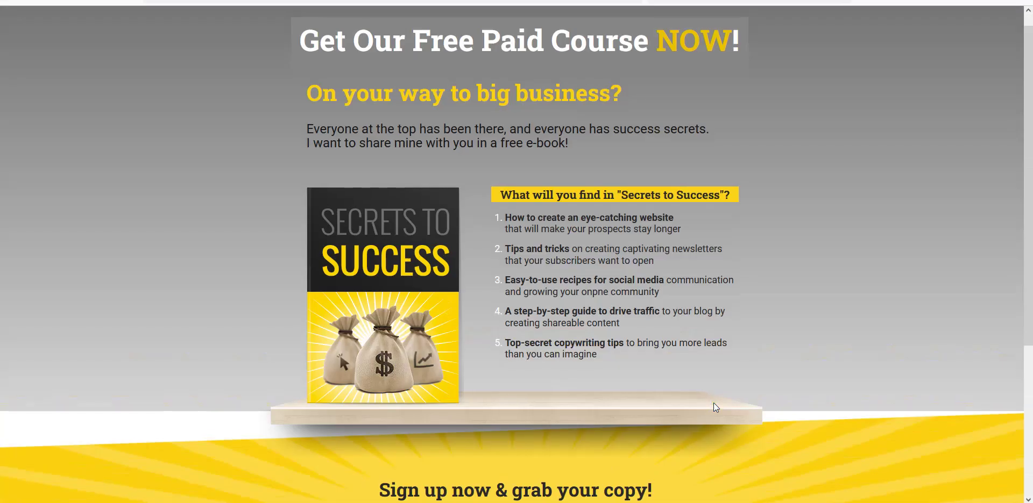
scroll(710, 408, "down", 3)
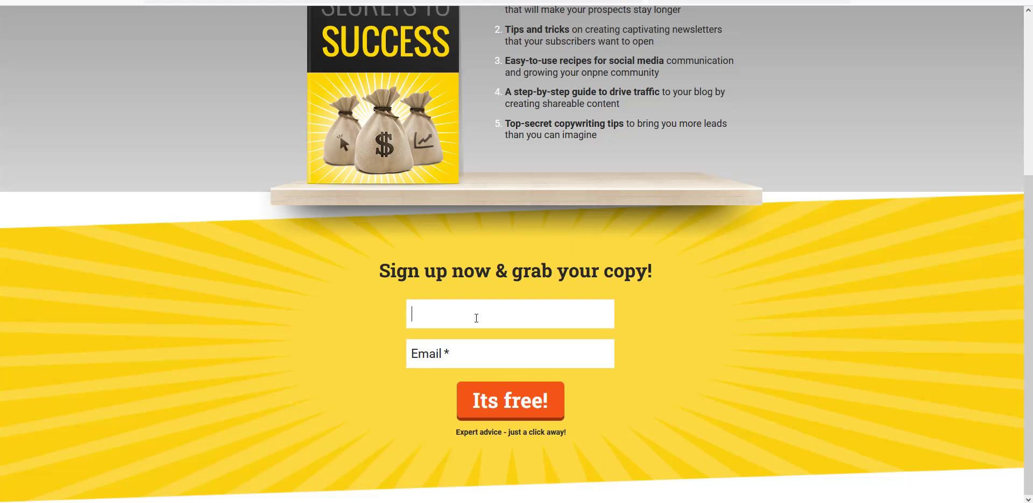
left_click(463, 353)
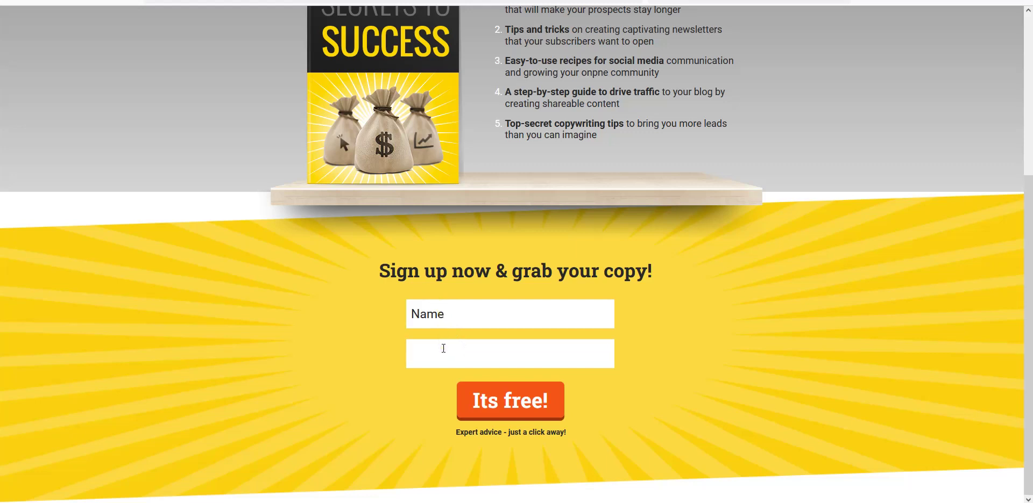
left_click(443, 349)
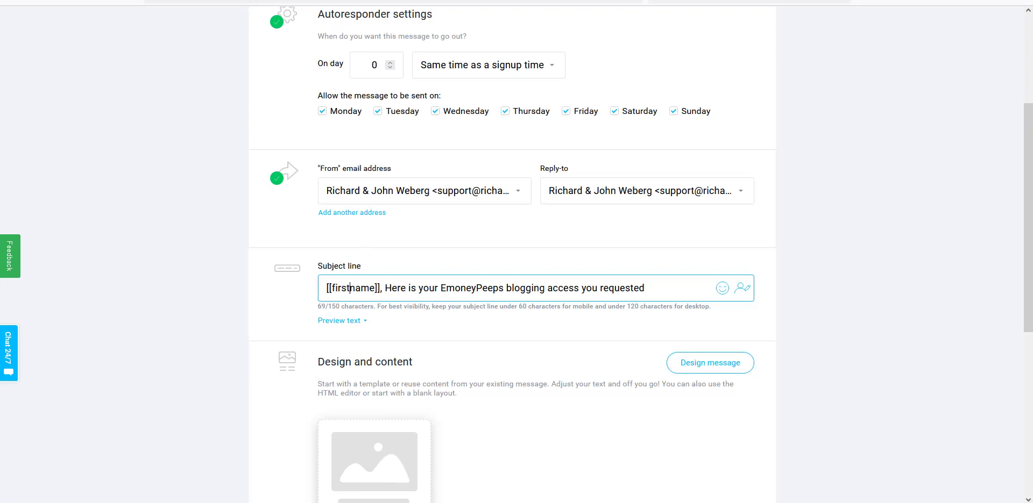
key("ctrl+Tab")
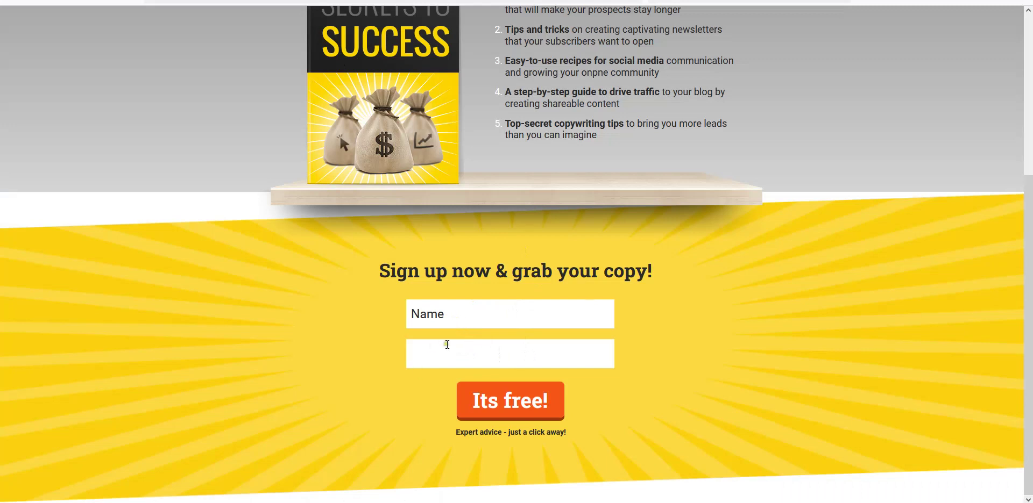
left_click(447, 344)
scroll(595, 335, "up", 1)
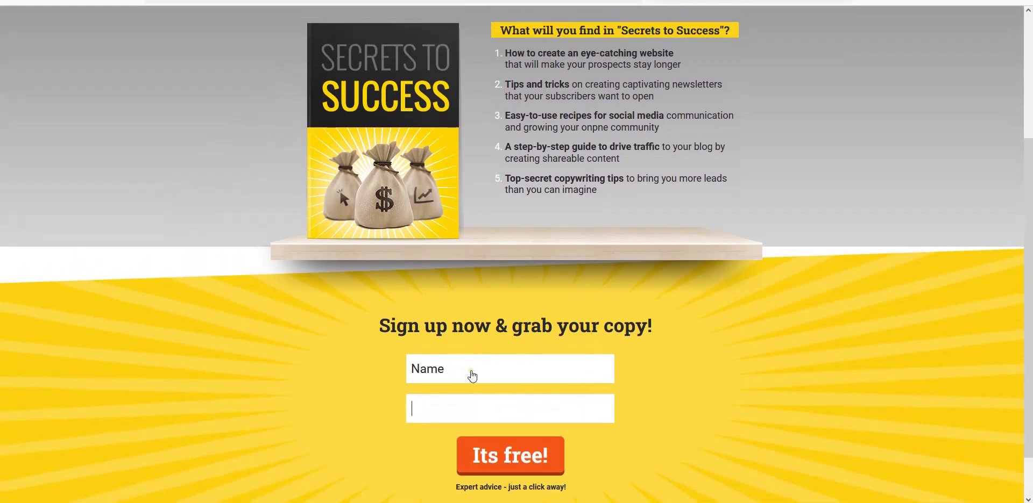
scroll(472, 375, "up", 3)
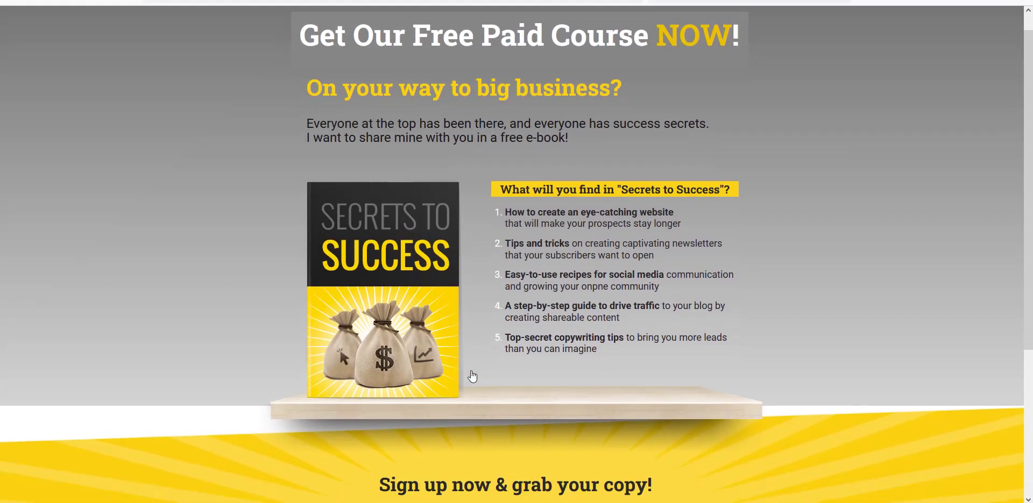
scroll(472, 377, "down", 4)
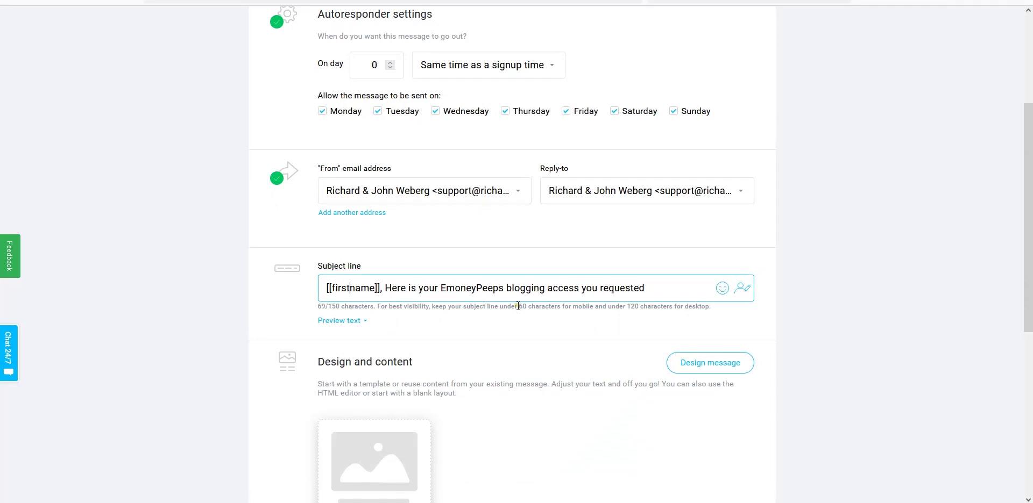
scroll(514, 309, "up", 2)
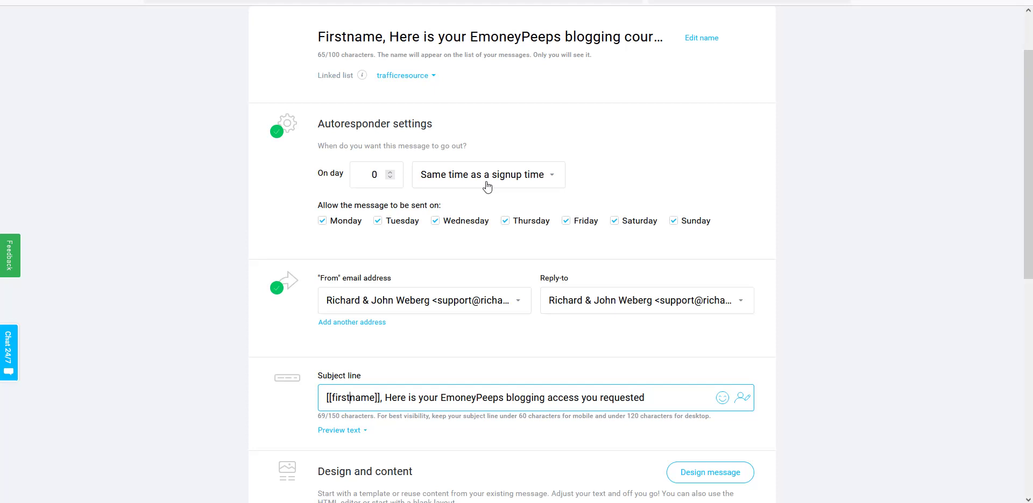
scroll(531, 198, "up", 1)
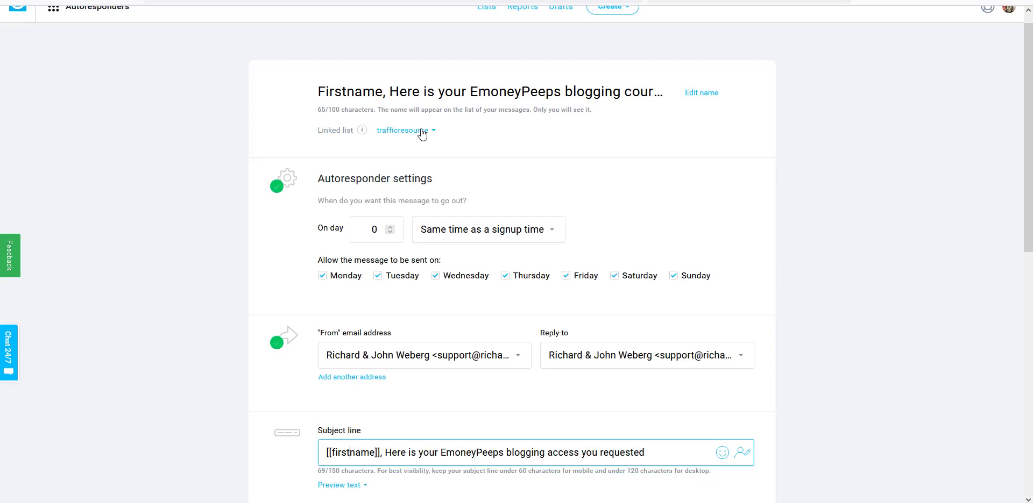
- Change the linked list from trafficresource to 'emoneypeeps blogging course', keeping day 0 sending
left_click(423, 133)
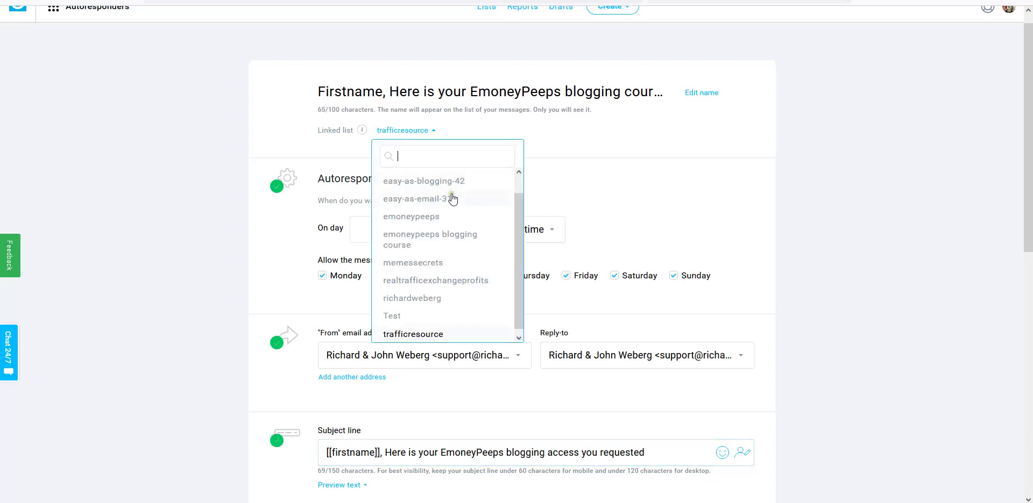
left_click(415, 245)
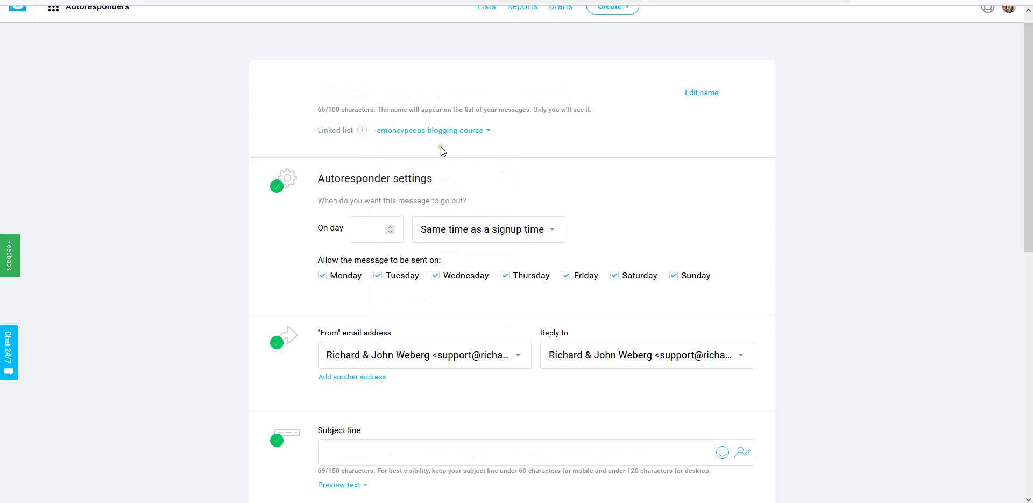
left_click(385, 238)
scroll(532, 297, "down", 3)
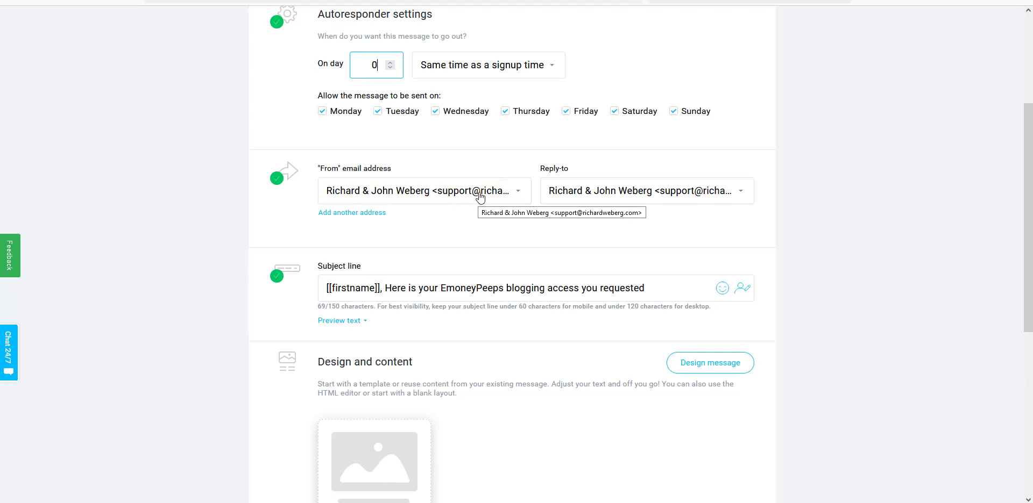
- Choose the EMoneyPeeps support address for both the From and Reply-to fields
left_click(480, 197)
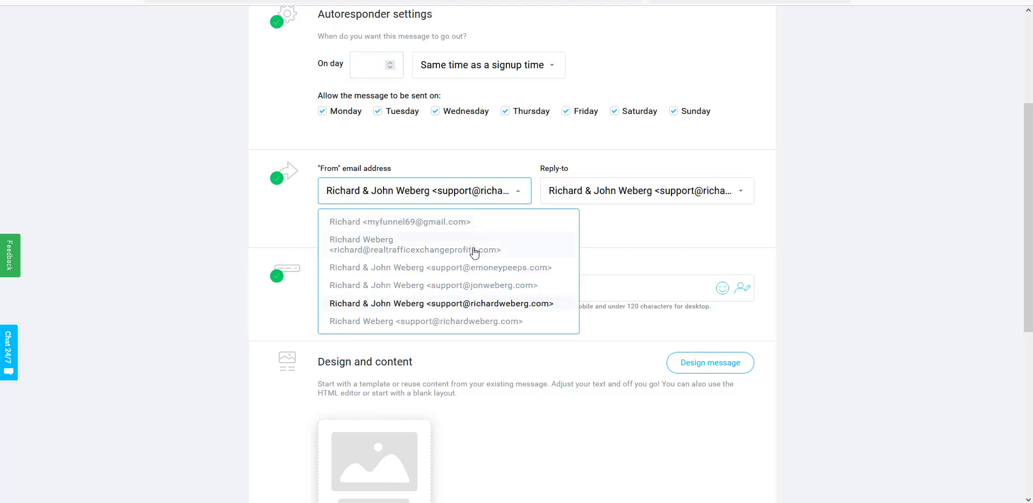
scroll(473, 253, "down", 1)
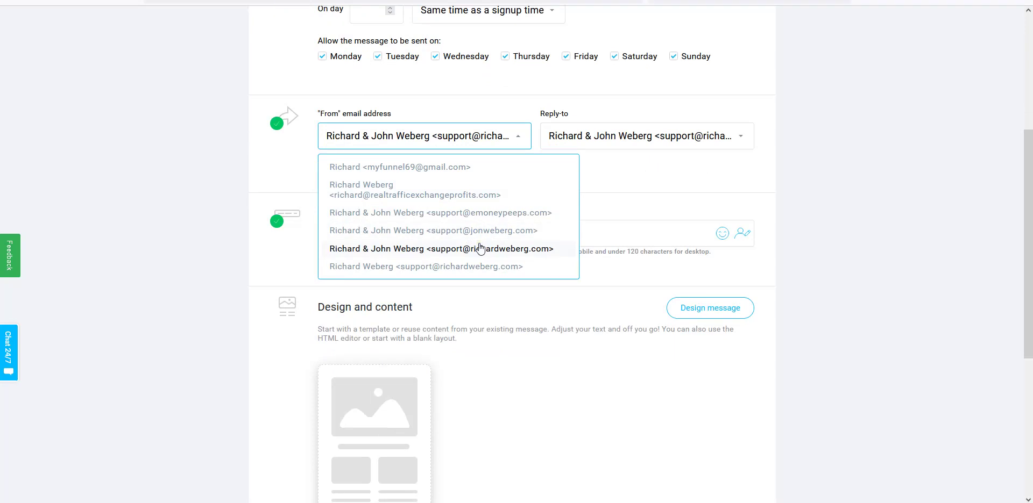
left_click(480, 212)
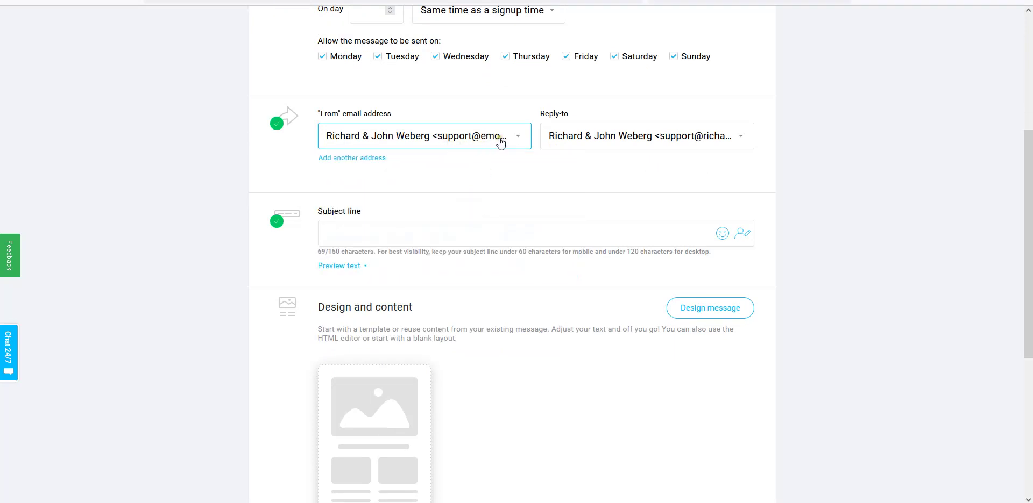
left_click(600, 139)
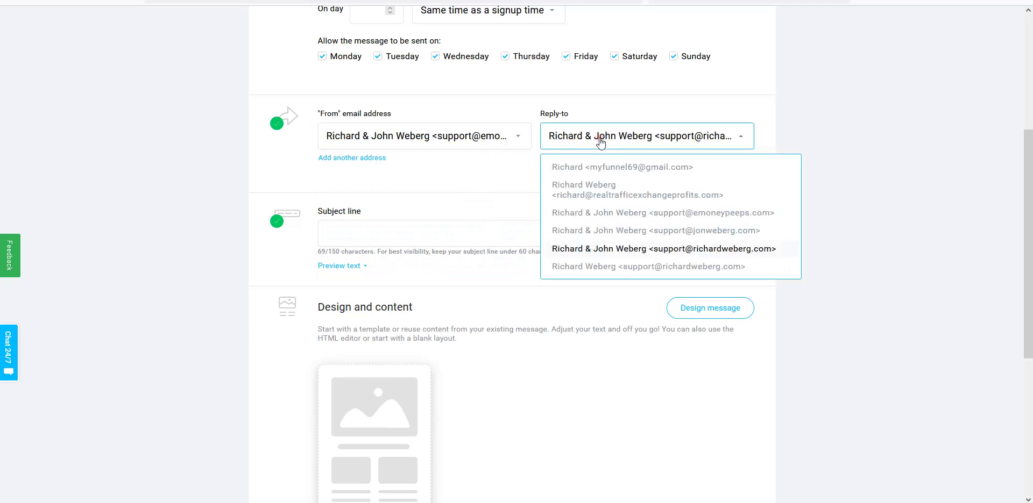
left_click(663, 213)
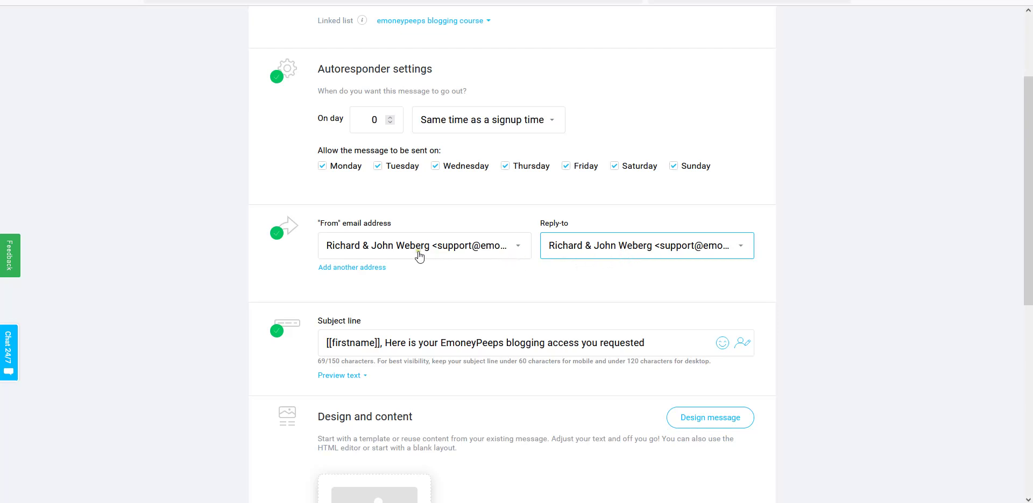
scroll(499, 264, "up", 2)
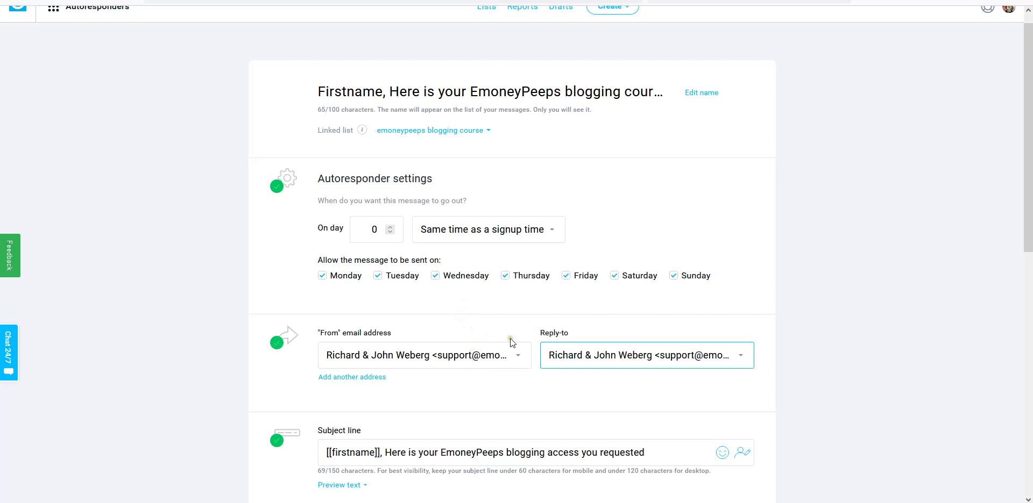
scroll(508, 339, "up", 1)
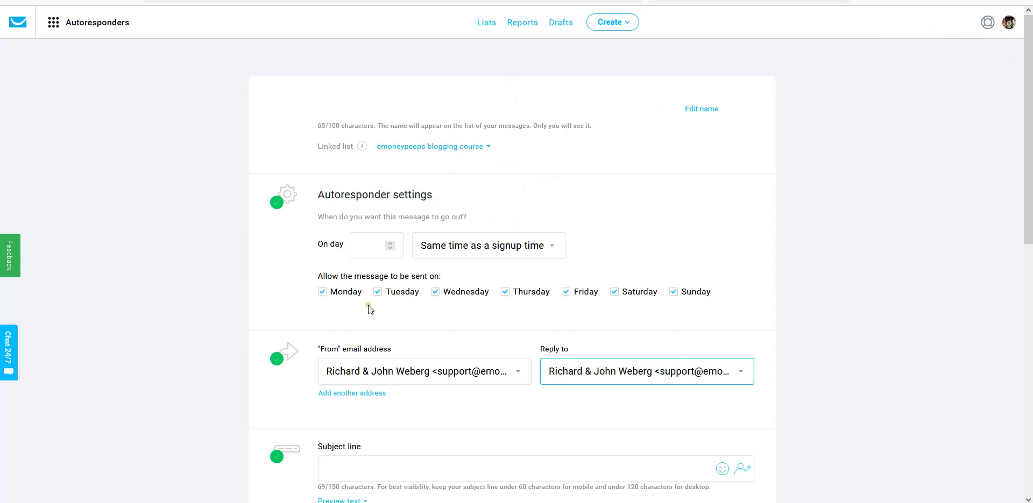
scroll(522, 379, "down", 1)
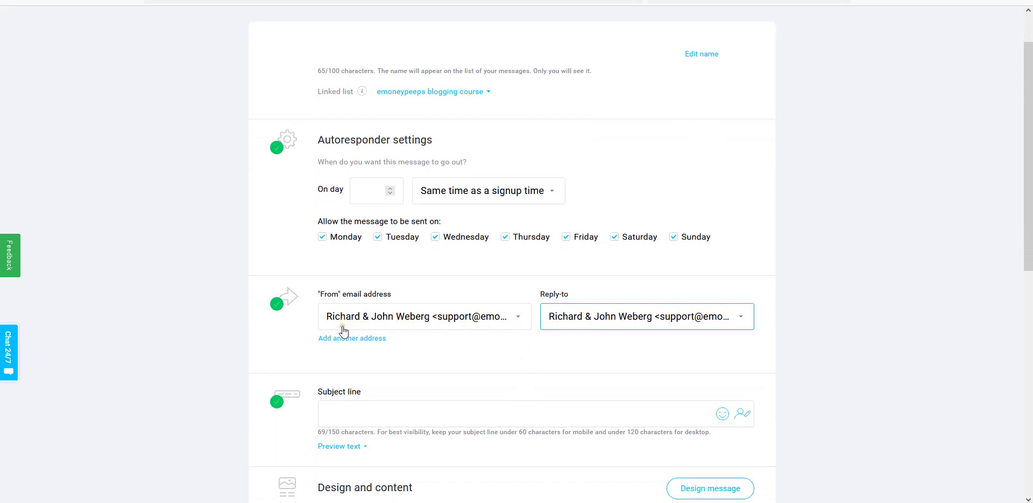
scroll(957, 136, "up", 1)
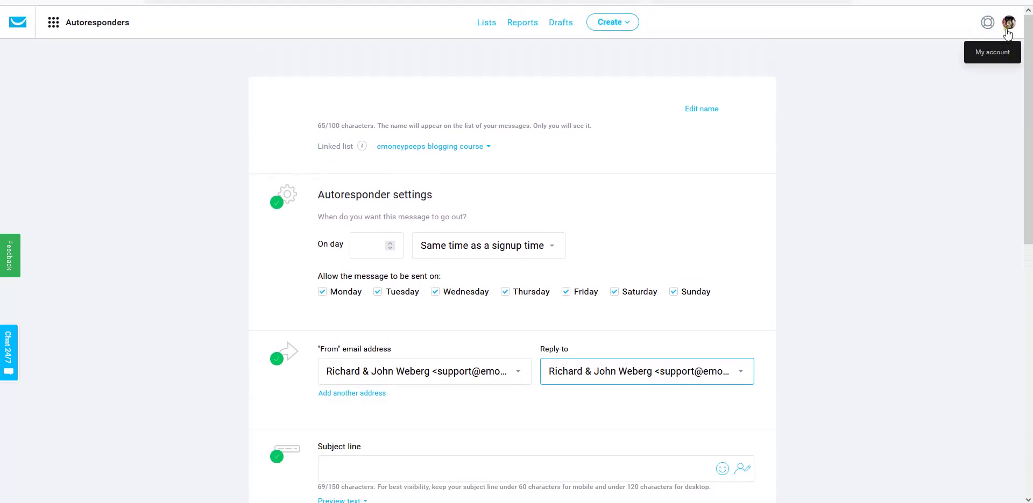
scroll(542, 199, "down", 1)
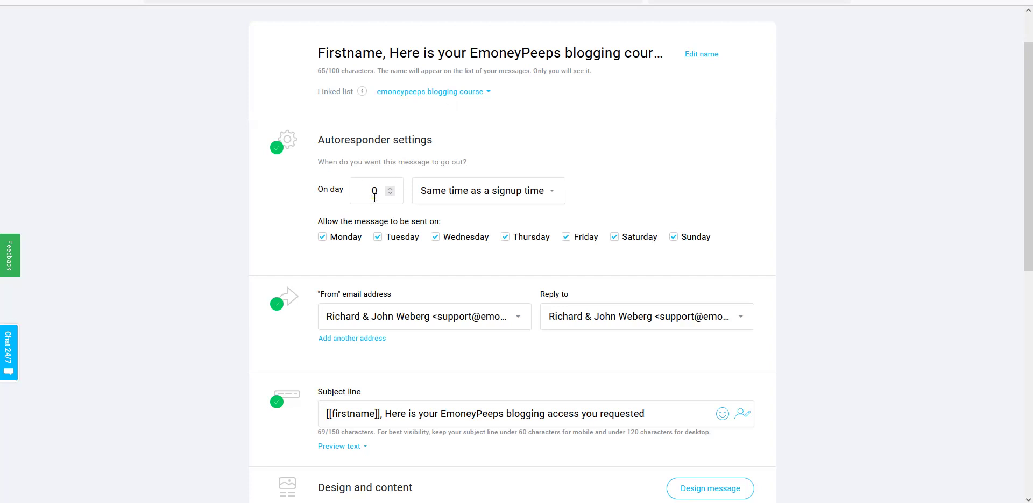
scroll(375, 197, "down", 2)
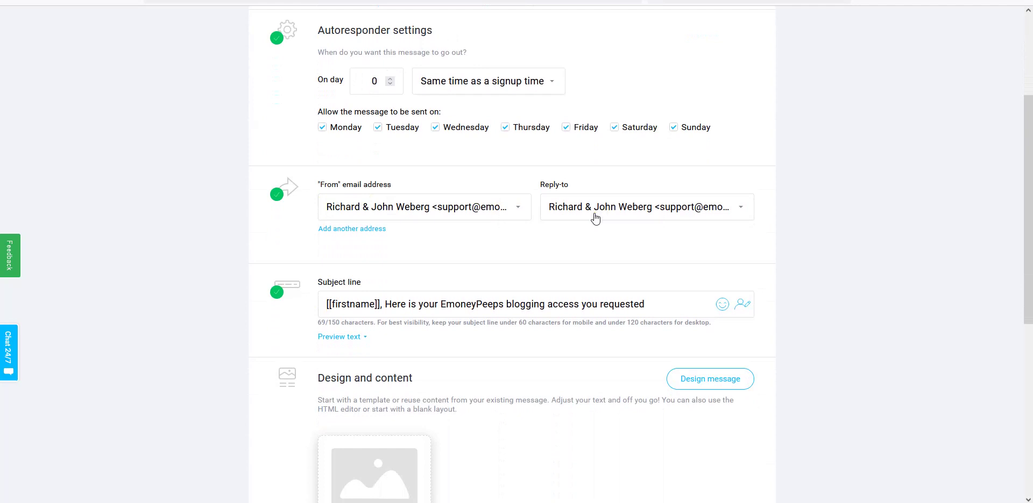
scroll(595, 218, "down", 2)
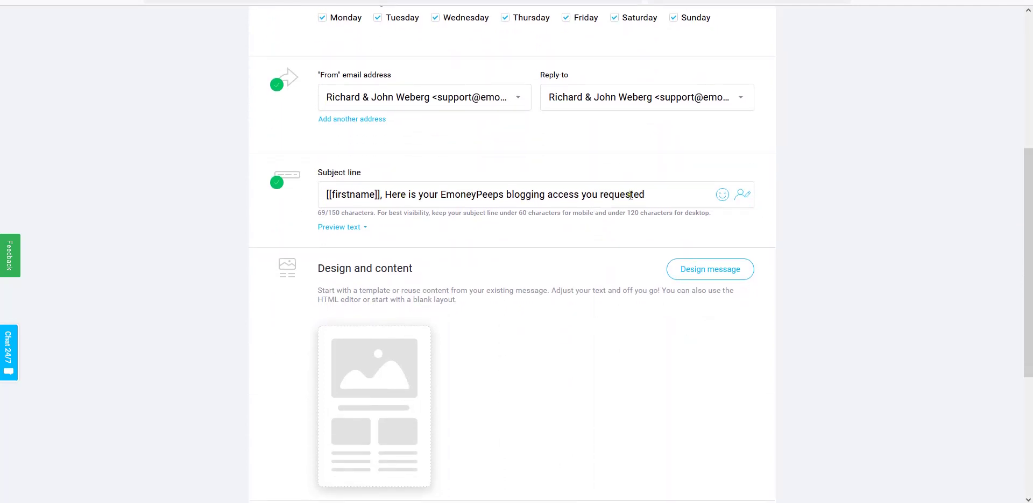
scroll(709, 213, "down", 2)
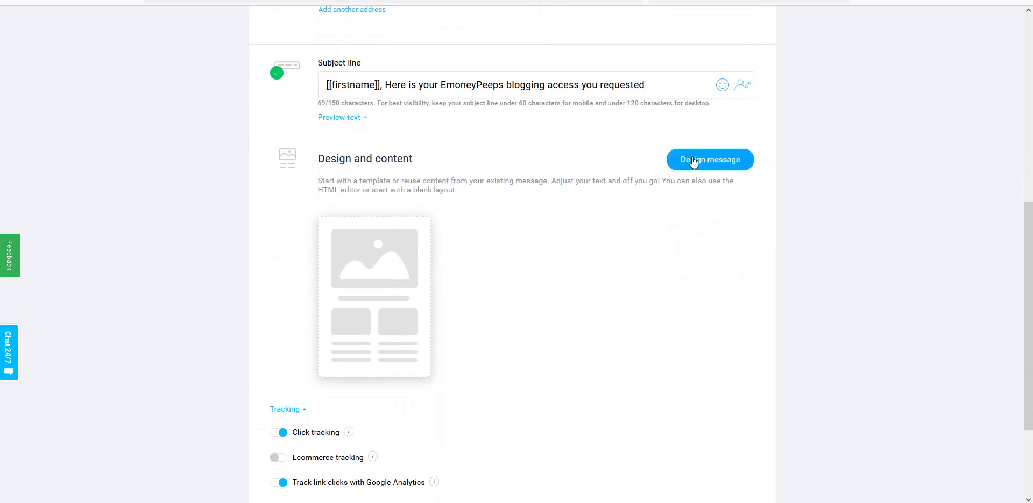
- Open Design message and scroll through the predesigned email templates on Design and content
left_click(691, 160)
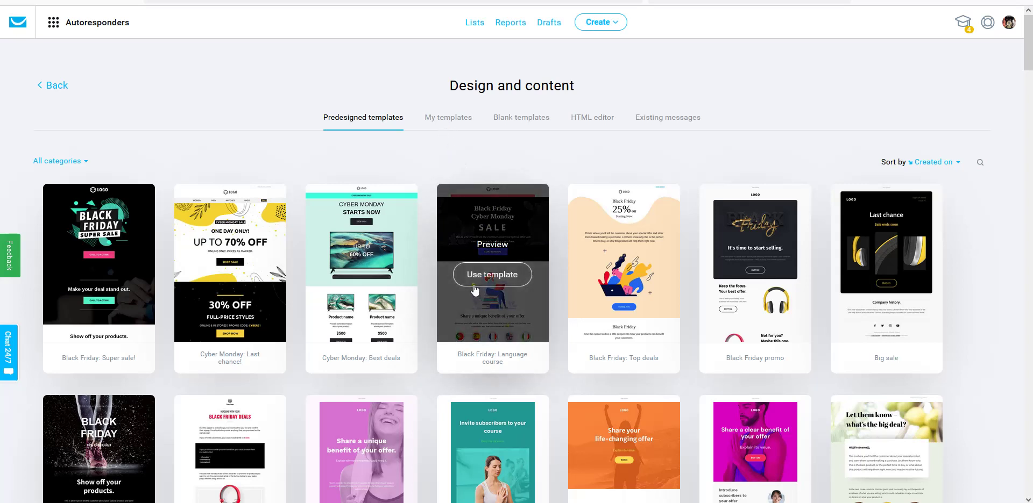
scroll(446, 301, "down", 3)
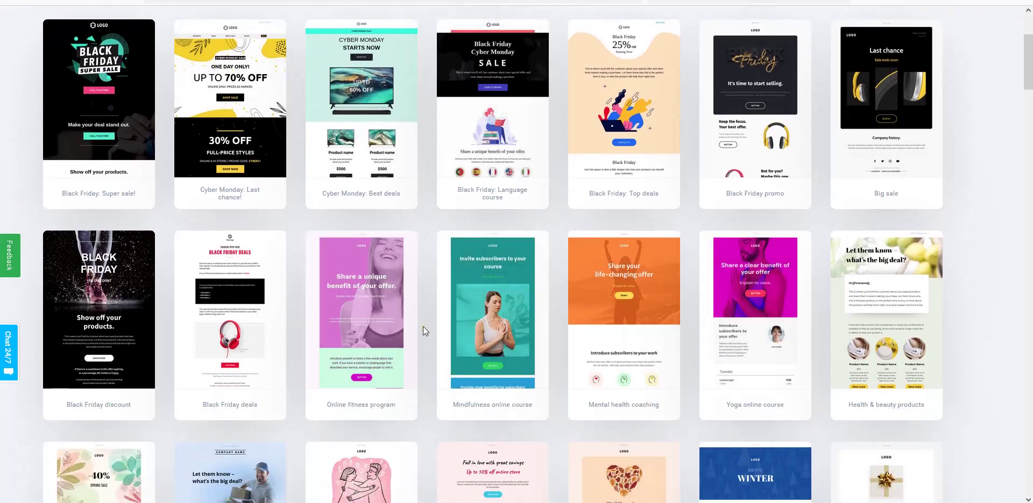
scroll(422, 327, "up", 2)
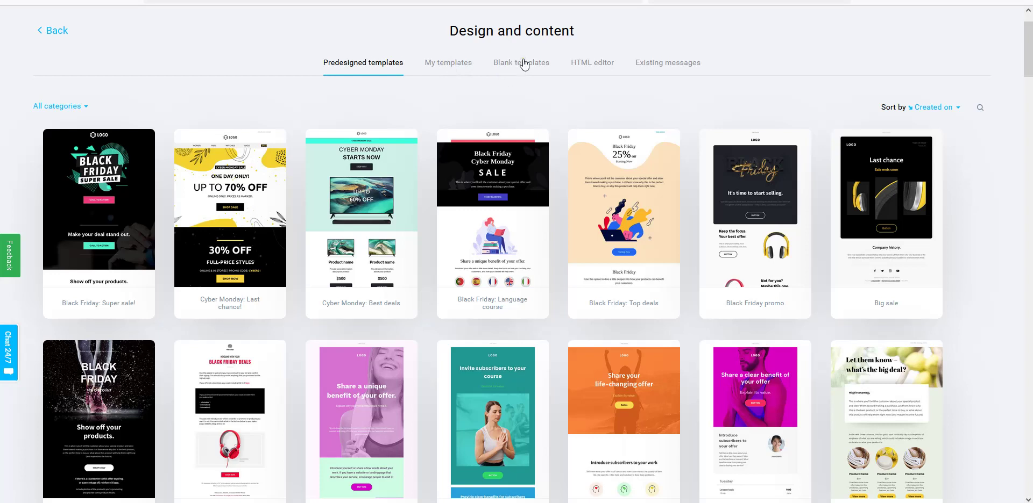
- Start the email design from the Blank template under Blank templates
left_click(519, 64)
left_click(520, 64)
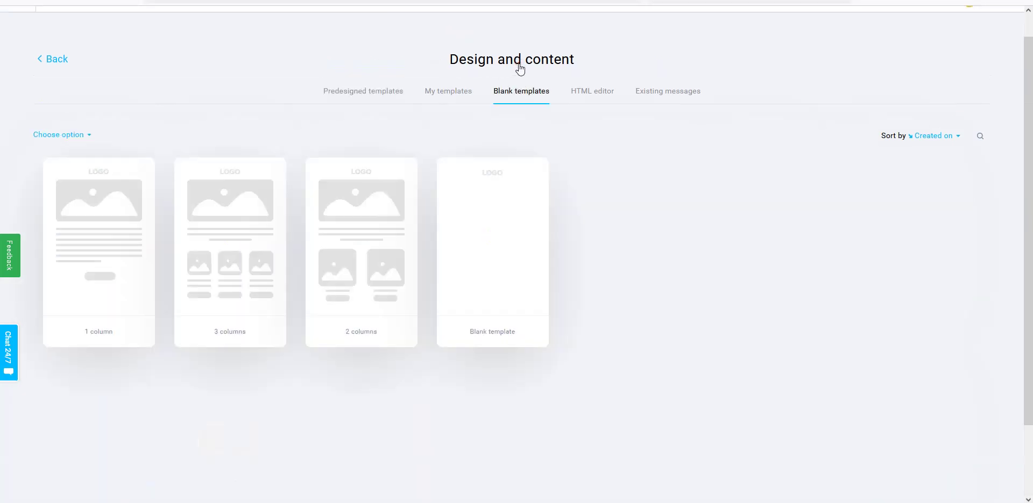
mouse_move(528, 239)
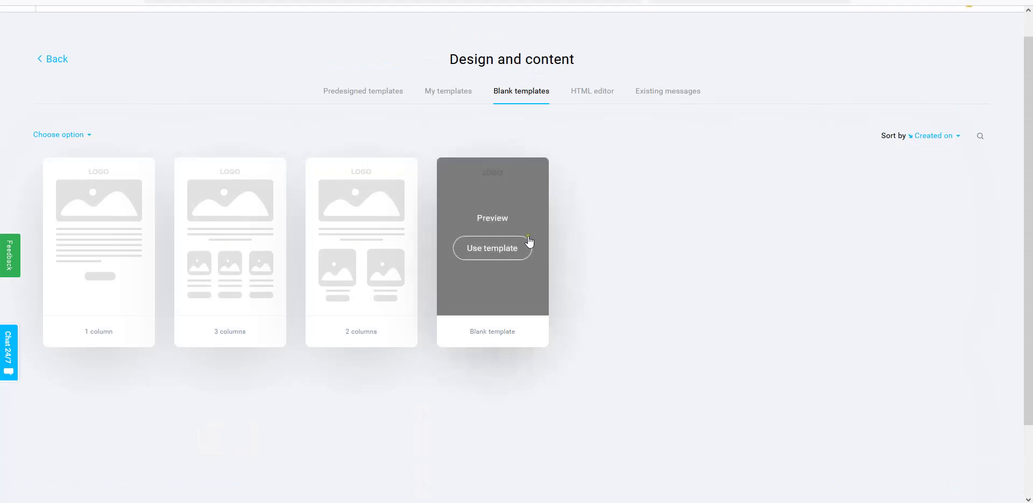
left_click(499, 251)
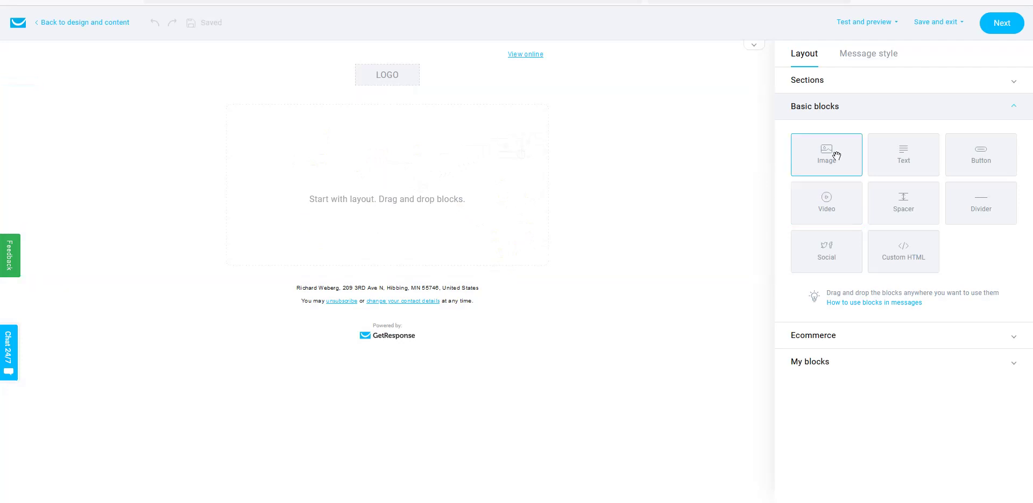
- Add a Text block from Basic blocks to the empty section below the logo placeholder
left_click_drag(837, 155, 667, 161)
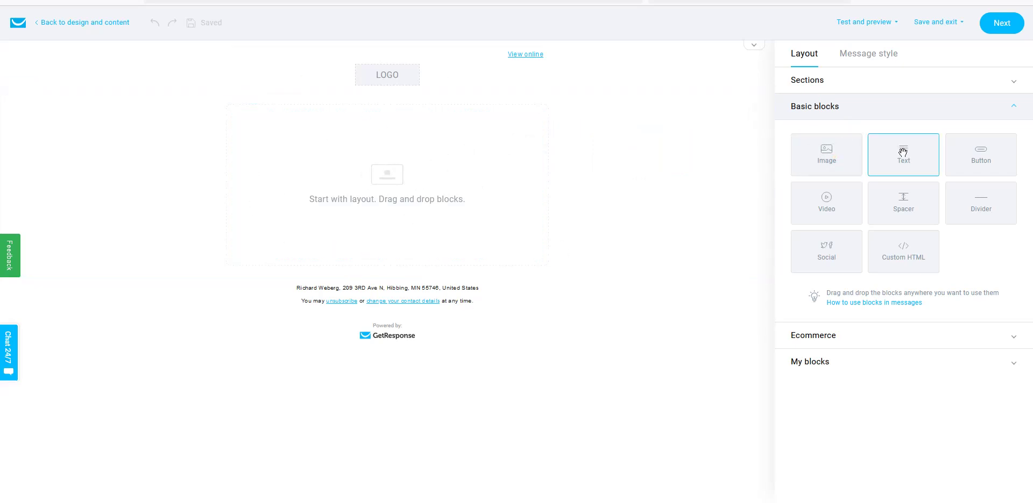
left_click_drag(902, 153, 448, 101)
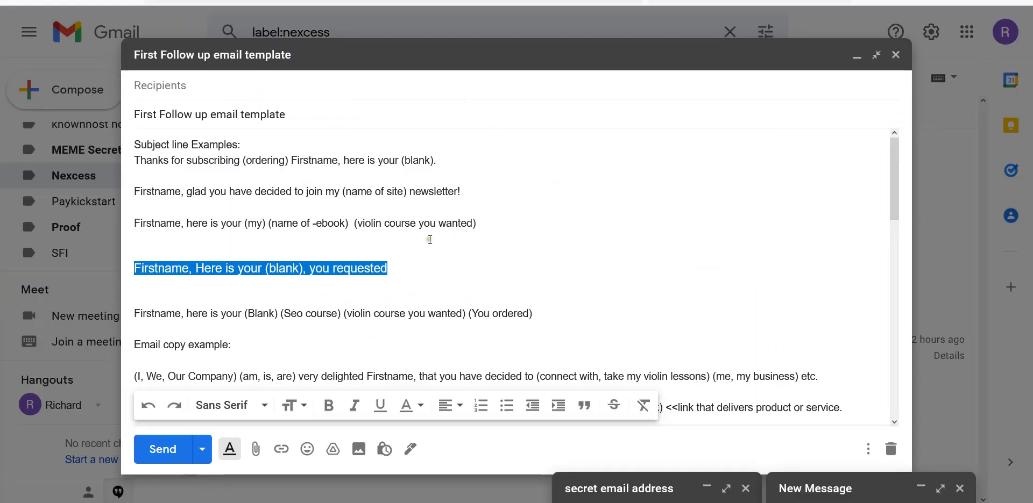
- Copy the Gmail draft's email copy, from '(I, We, Our Company)' down to 'Sincerely,'
left_click(424, 237)
scroll(445, 240, "down", 4)
scroll(446, 245, "up", 2)
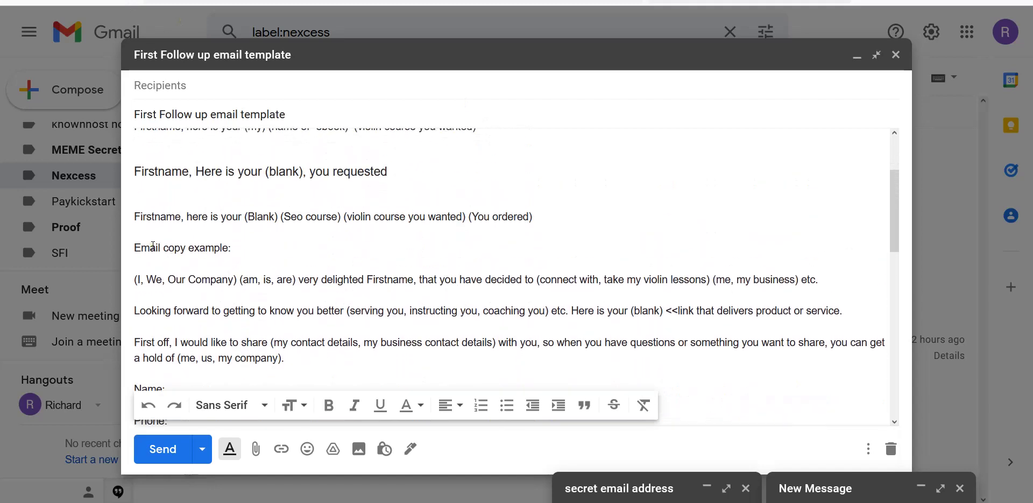
scroll(153, 246, "down", 2)
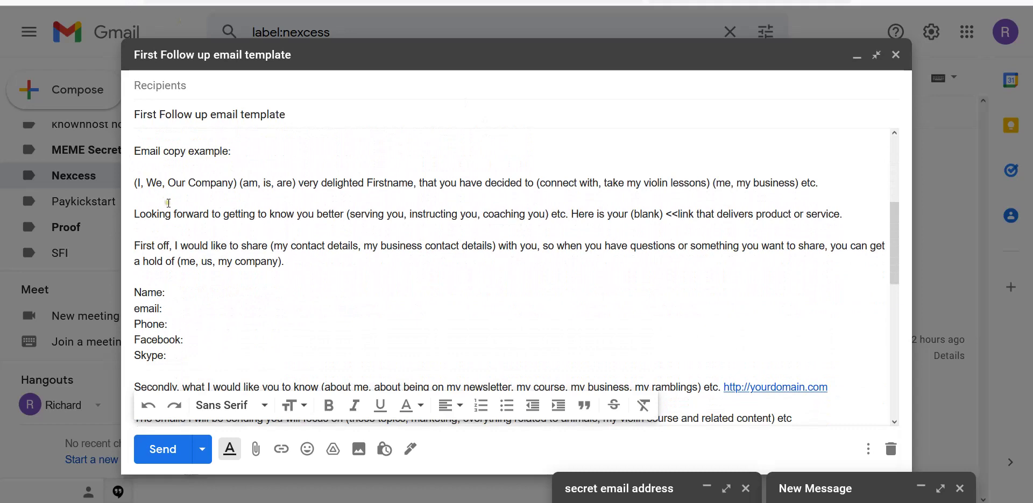
double_click(137, 183)
left_click_drag(137, 183, 743, 441)
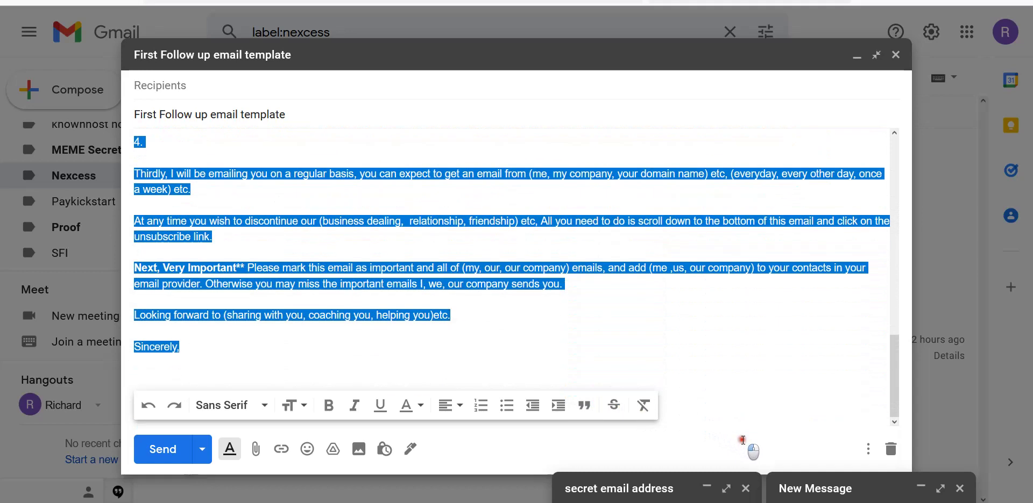
right_click(315, 312)
left_click(333, 371)
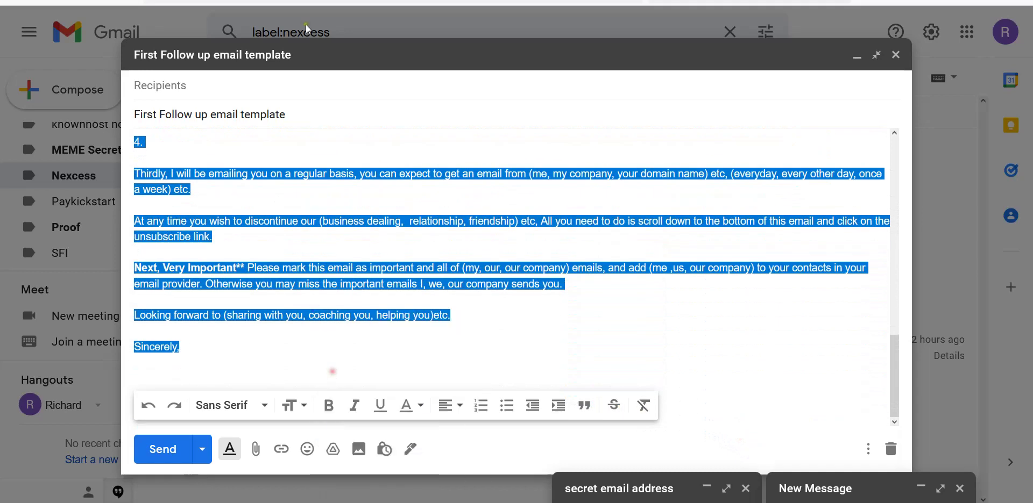
- Paste the copied template copy into the empty GetResponse text block, then select the email header
key("ctrl+Tab")
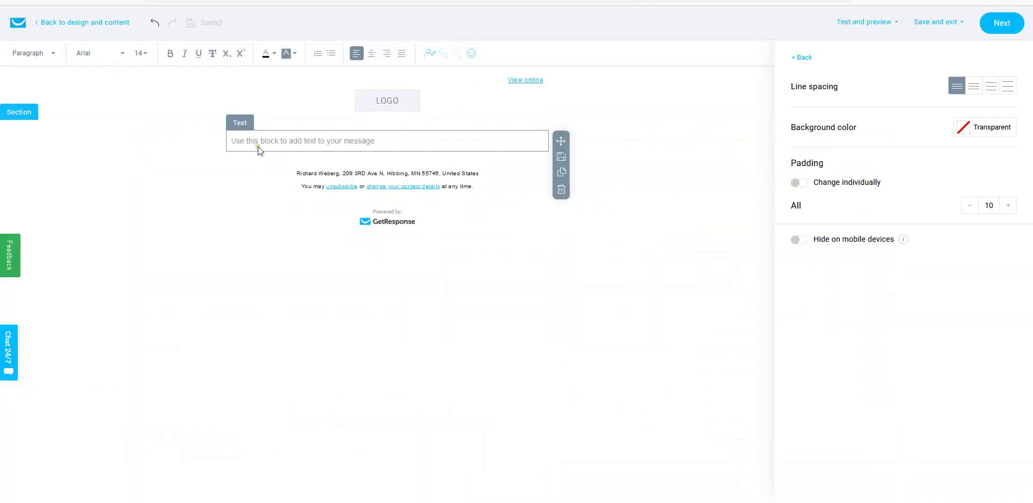
left_click(245, 142)
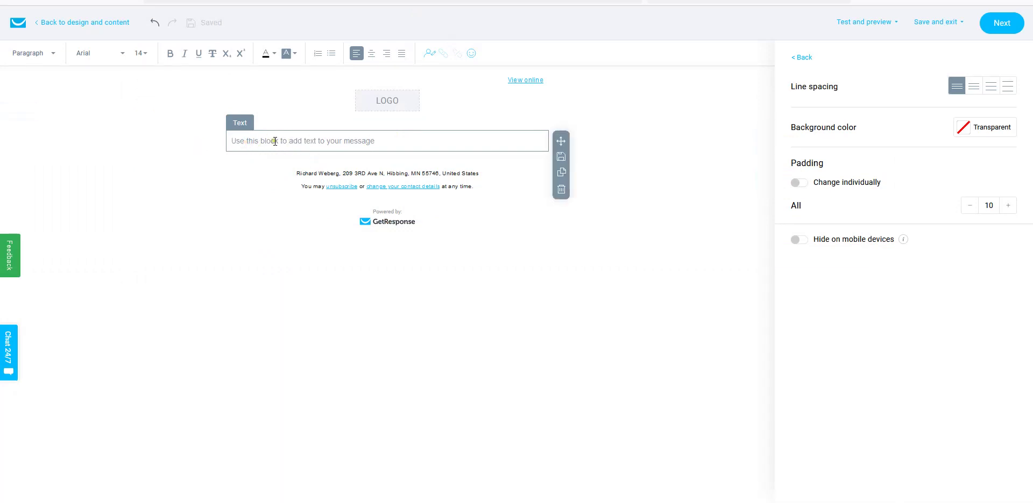
right_click(261, 140)
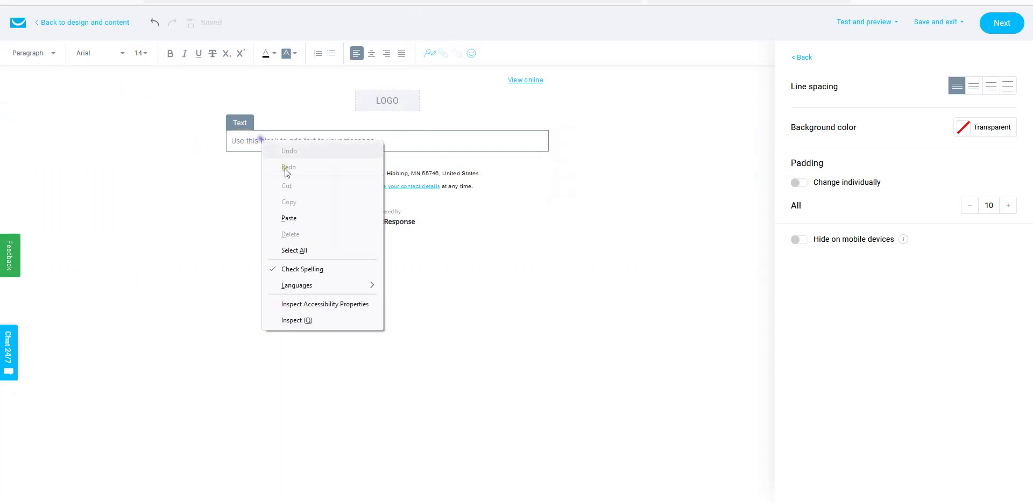
left_click(289, 216)
scroll(359, 214, "up", 7)
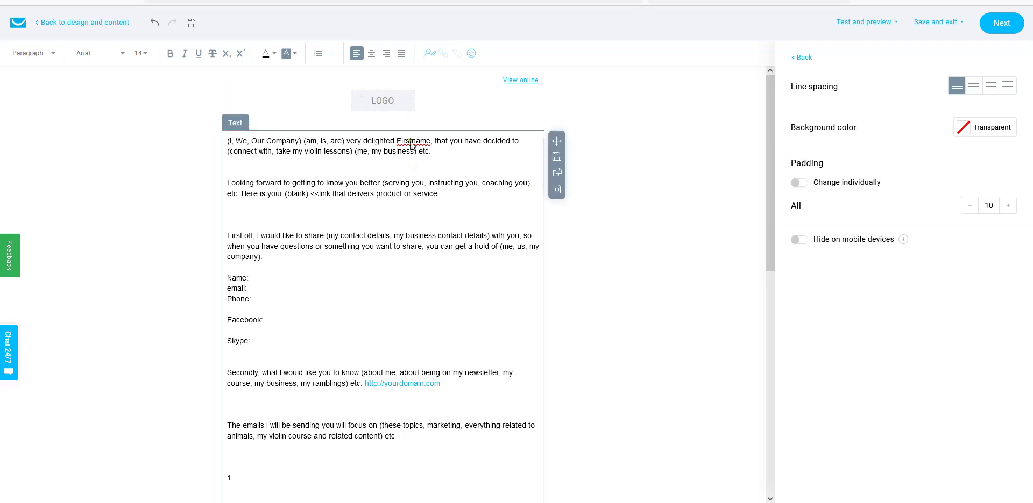
left_click(363, 100)
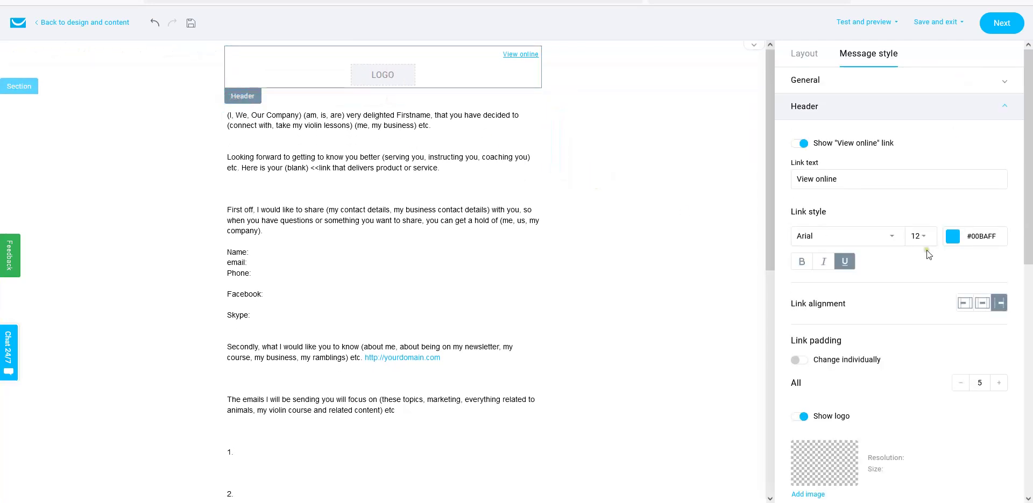
- Replace the header logo placeholder with the green EMoneyPeeps Private Membership image from the library
scroll(925, 253, "down", 3)
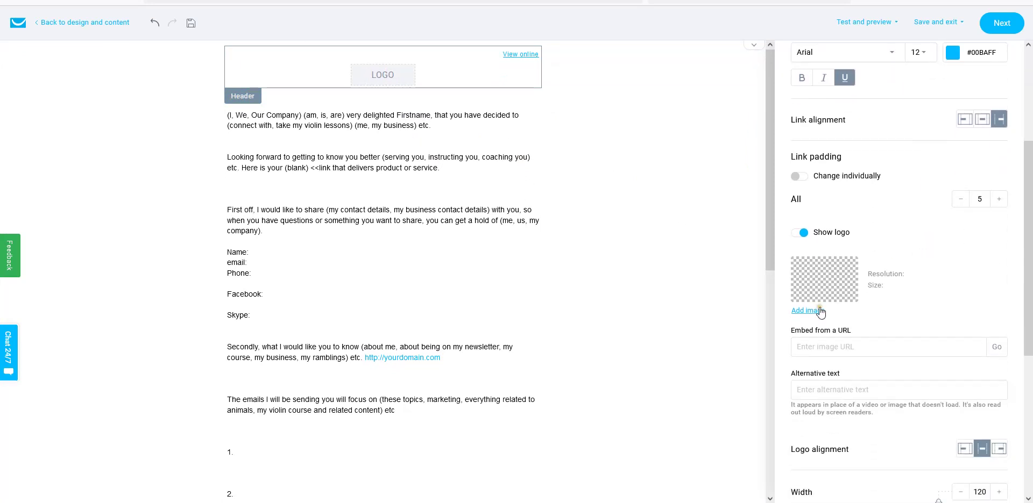
left_click(809, 310)
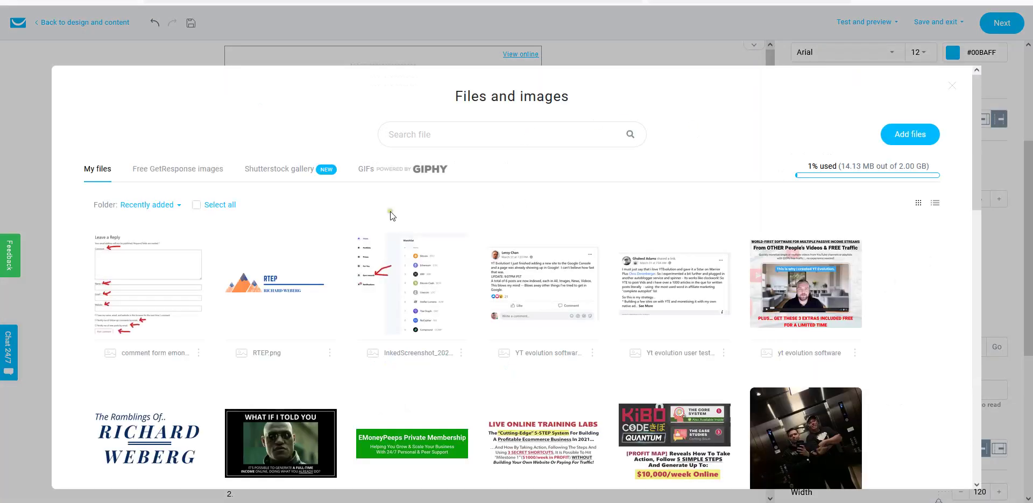
scroll(537, 253, "down", 1)
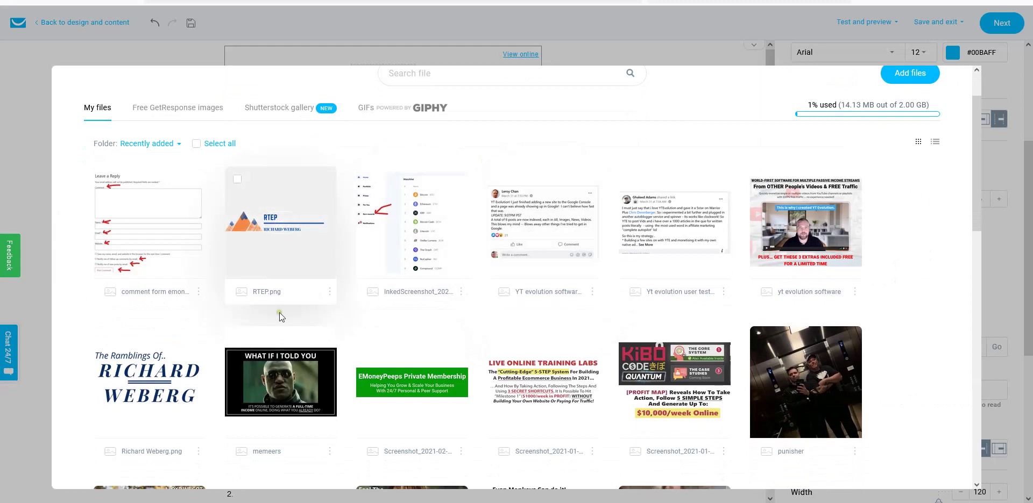
scroll(528, 244, "up", 1)
scroll(527, 245, "up", 1)
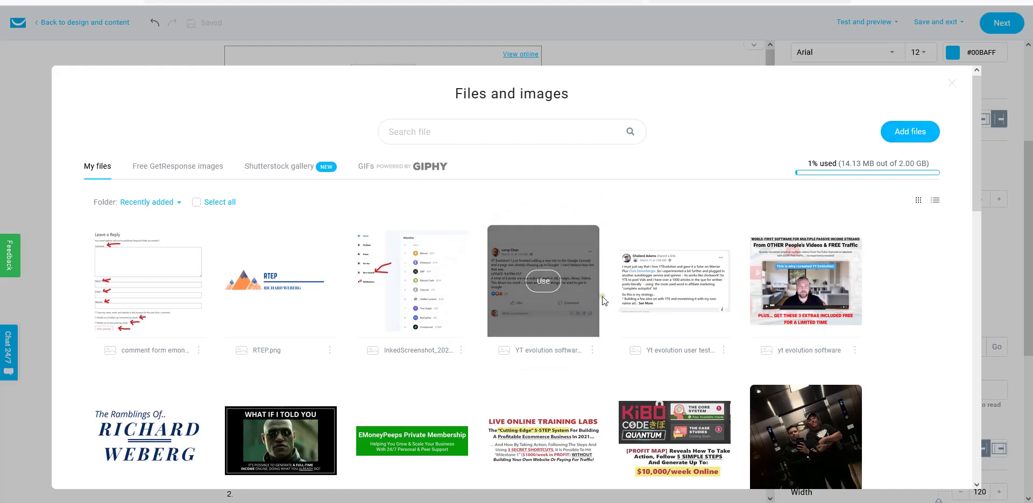
scroll(602, 295, "down", 1)
left_click(602, 295)
scroll(601, 296, "down", 2)
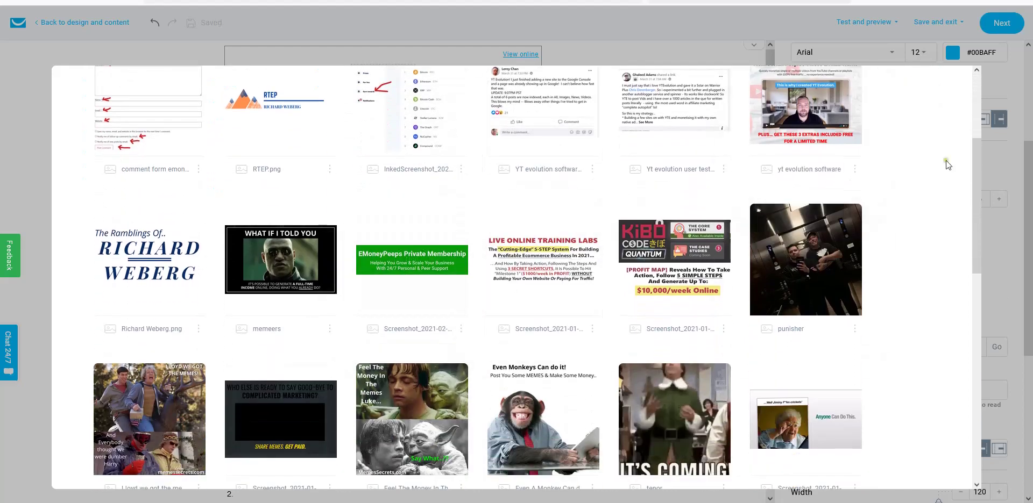
scroll(945, 161, "up", 3)
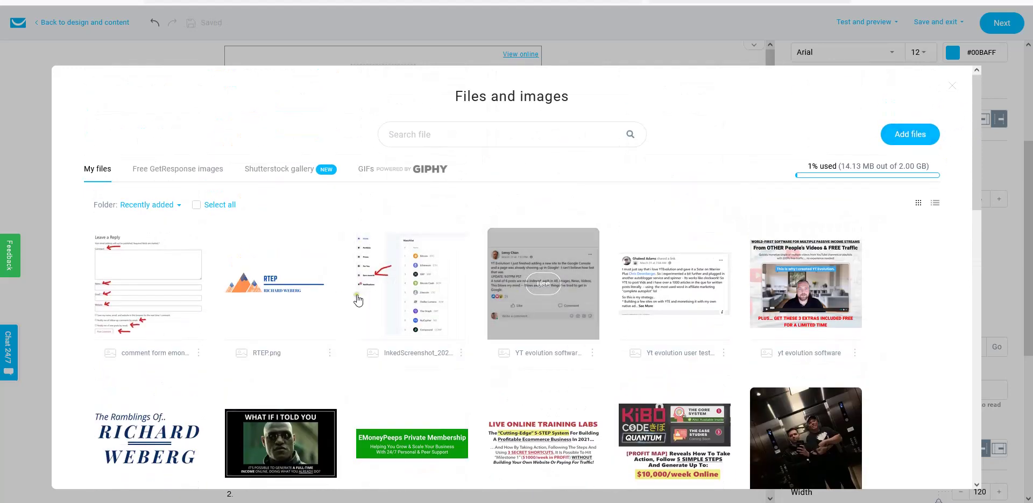
scroll(625, 305, "down", 1)
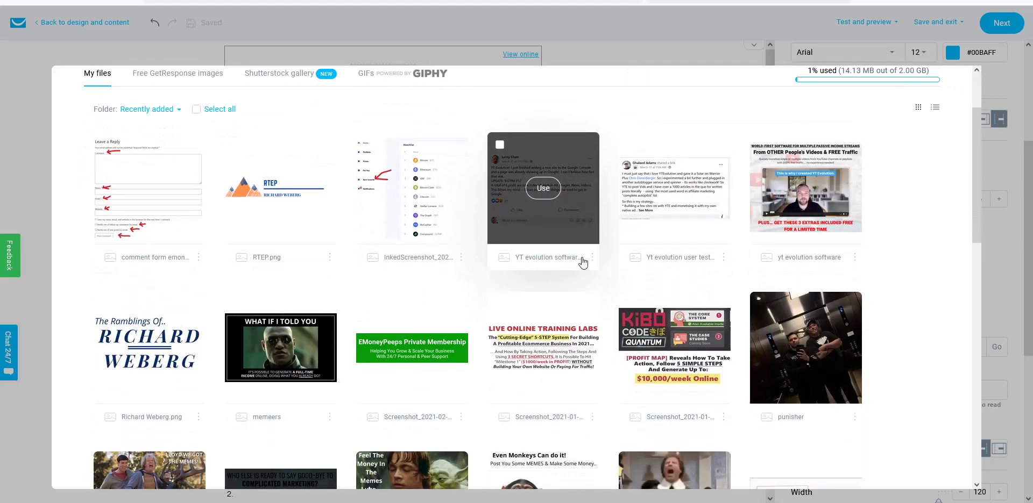
scroll(581, 262, "down", 1)
scroll(583, 263, "down", 1)
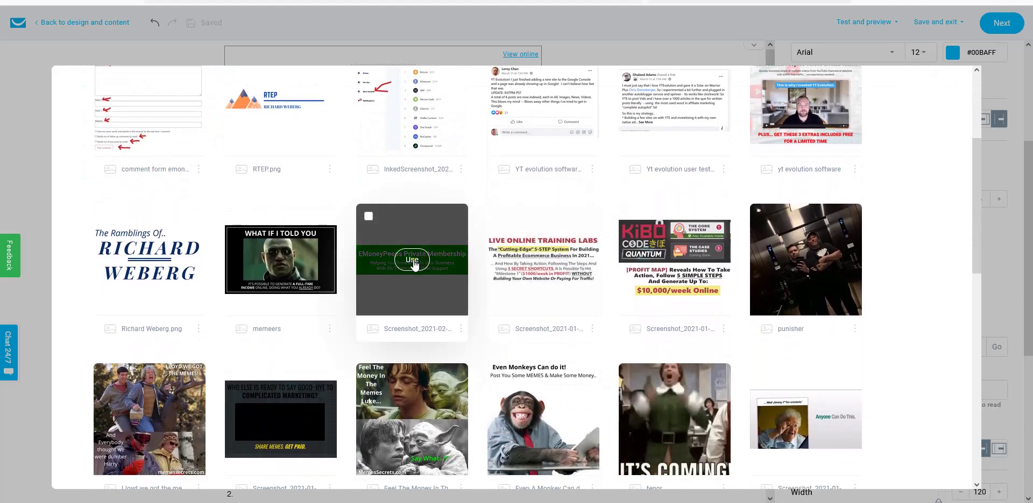
left_click(412, 261)
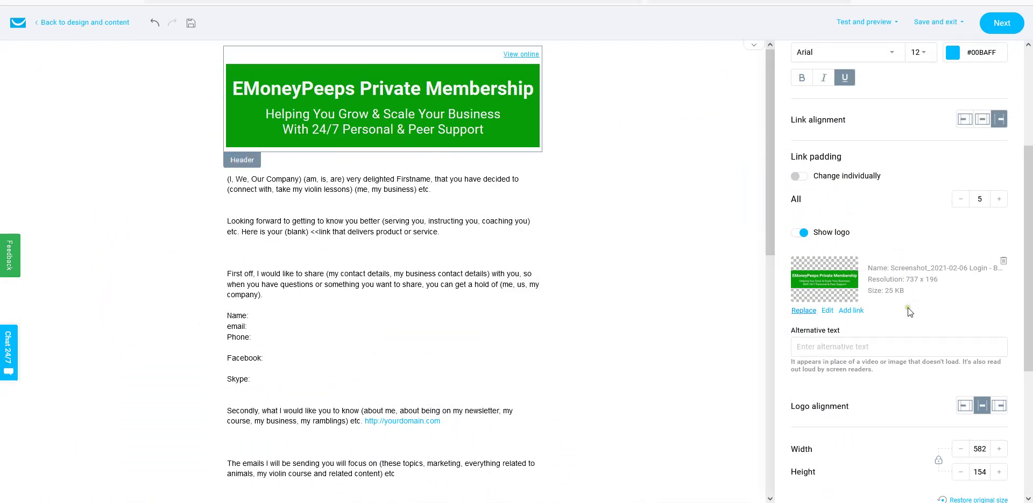
- Resize the header banner from 582 × 154 down to 502 × 133
scroll(888, 306, "down", 3)
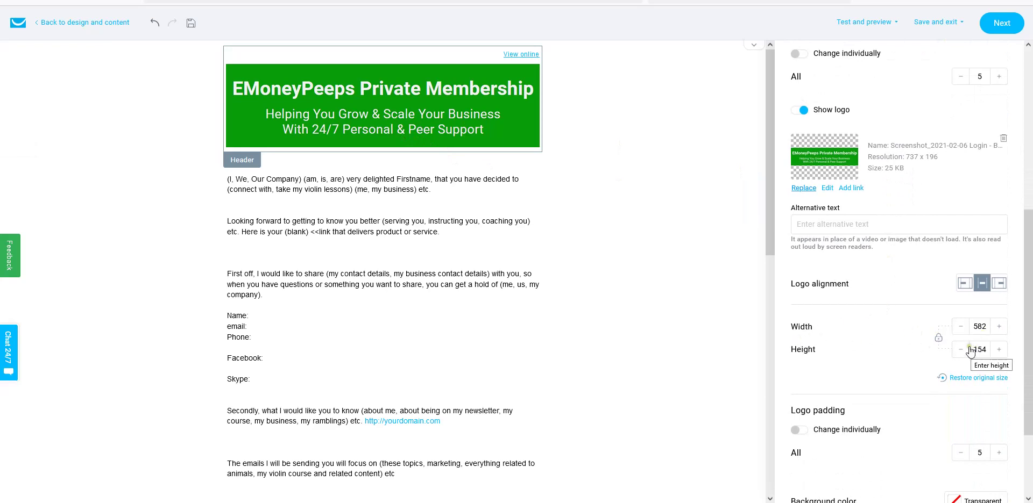
left_click(961, 327)
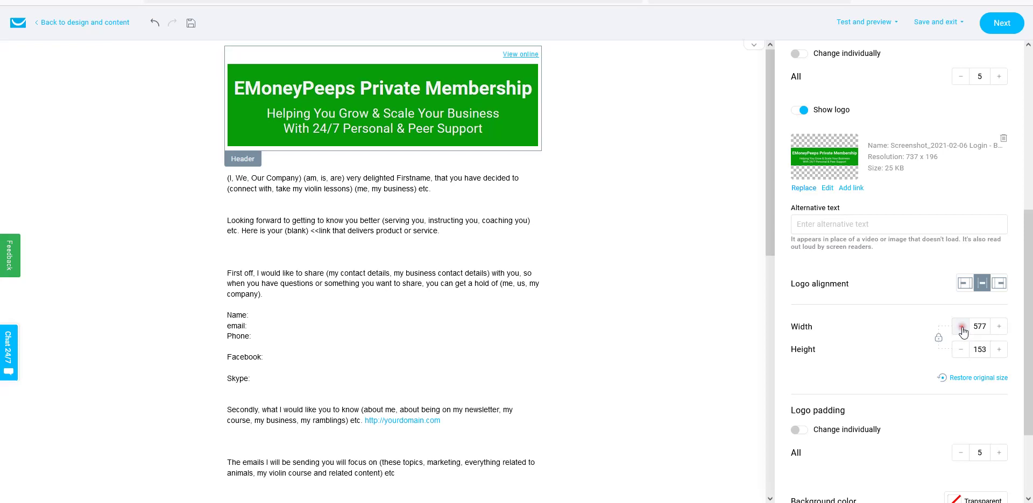
left_click(961, 328)
left_click(961, 328)
left_click(961, 328)
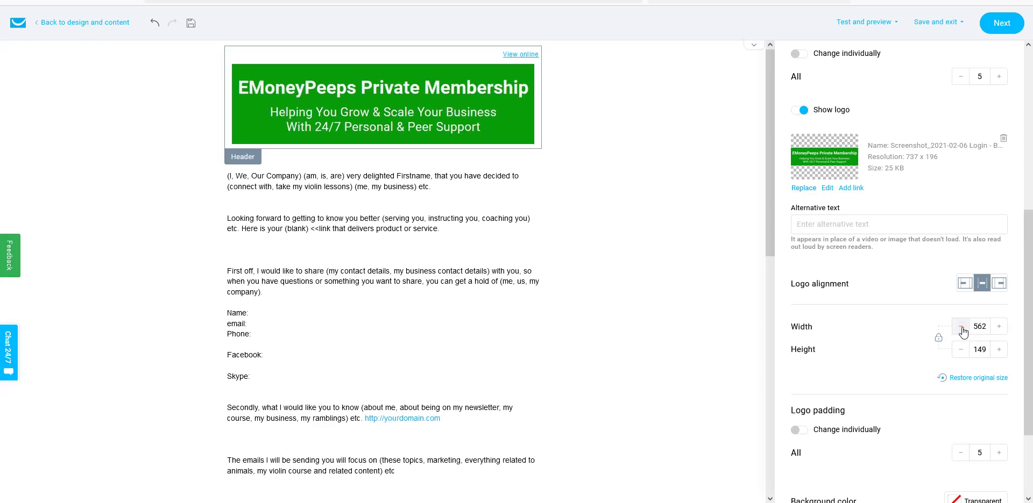
left_click(961, 327)
left_click(961, 327)
left_click(961, 327)
left_click(961, 328)
left_click(961, 327)
left_click(961, 328)
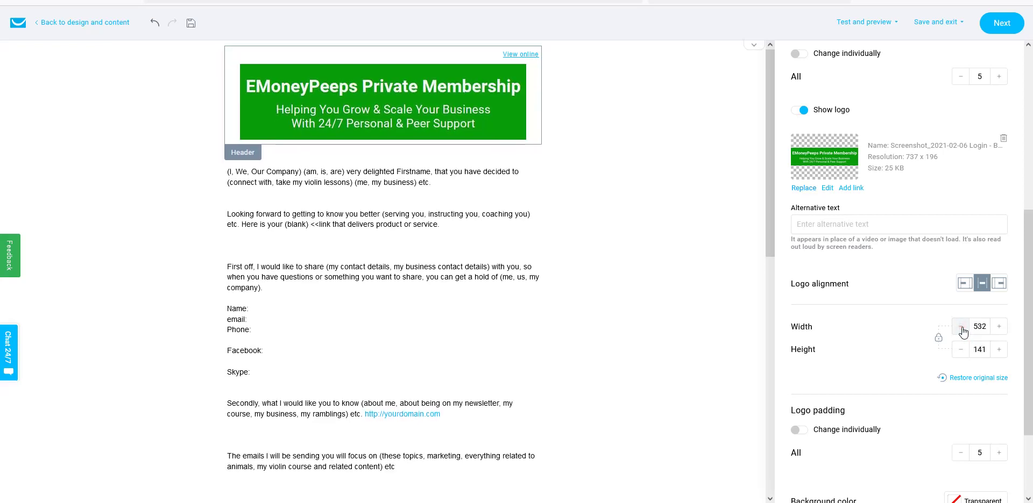
left_click(961, 327)
left_click(961, 328)
left_click(961, 327)
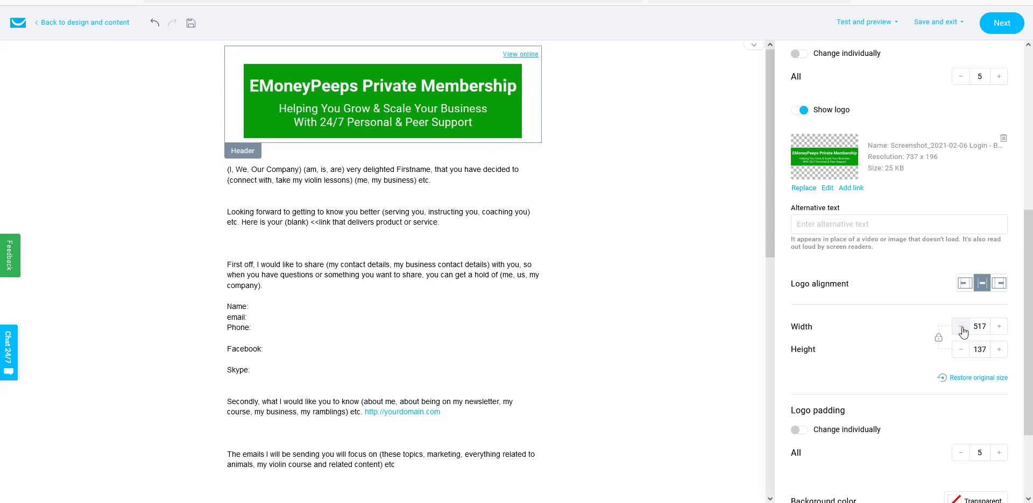
left_click(961, 327)
left_click(961, 328)
left_click(961, 328)
left_click(961, 328)
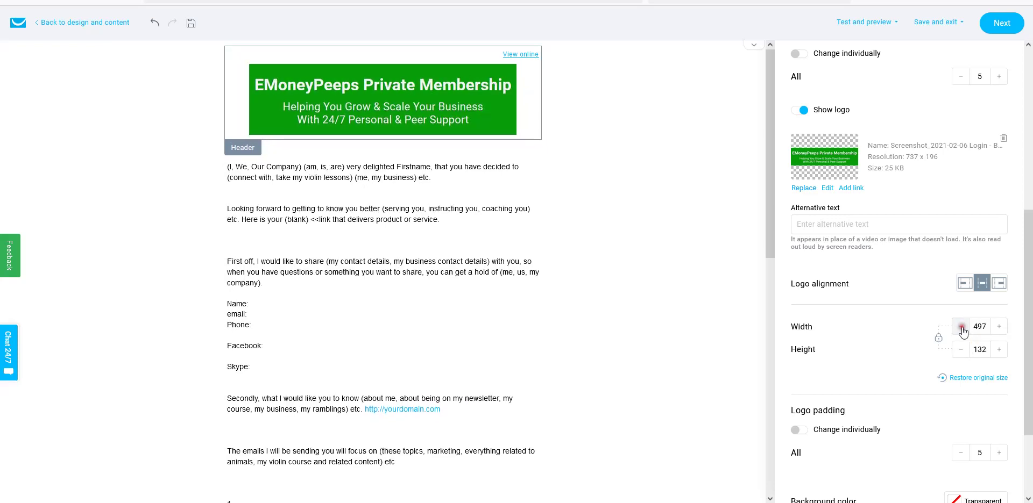
left_click(998, 326)
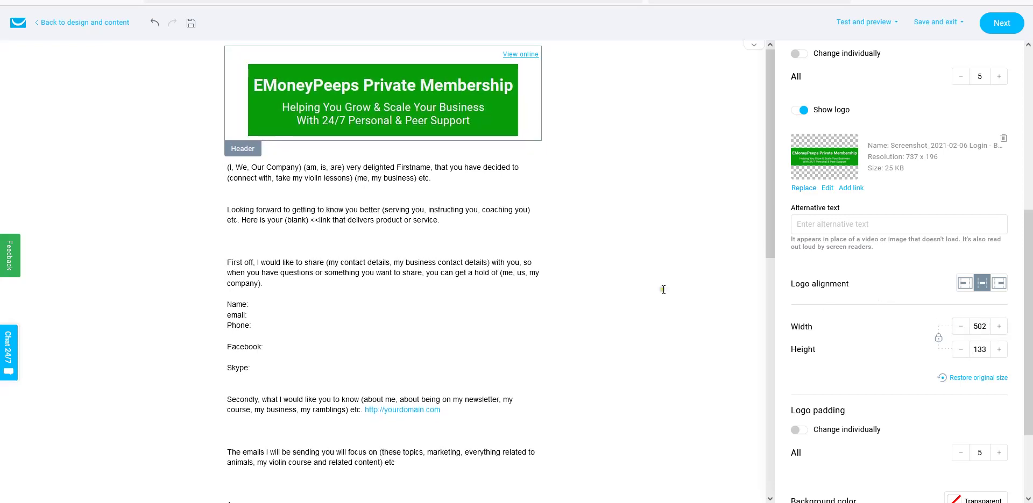
left_click(478, 274)
- Replace '(I, We, Our Company) (am, is, are)' with 'We are' and delete the Firstname placeholder
left_click(345, 220)
scroll(413, 278, "down", 8)
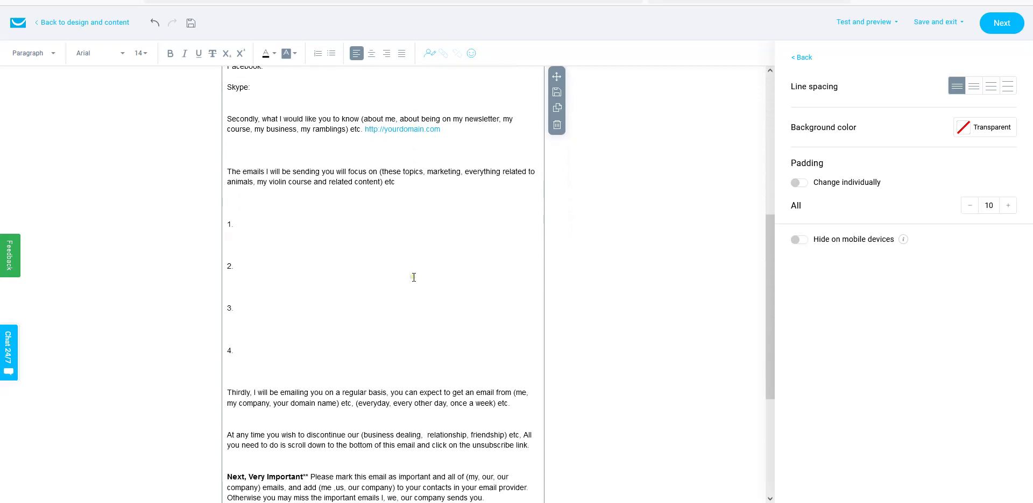
scroll(413, 278, "up", 8)
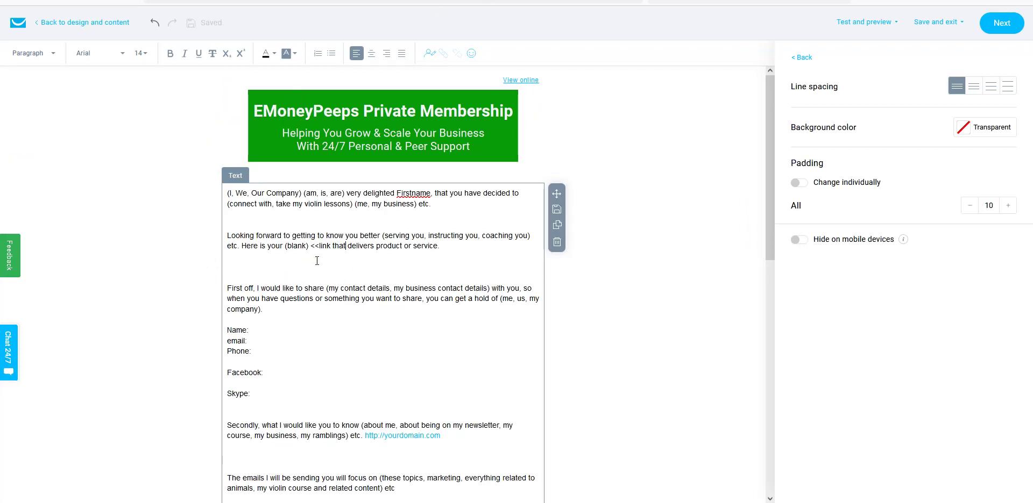
left_click(226, 195)
left_click(228, 193)
left_click_drag(228, 192, 344, 191)
key("BackSpace")
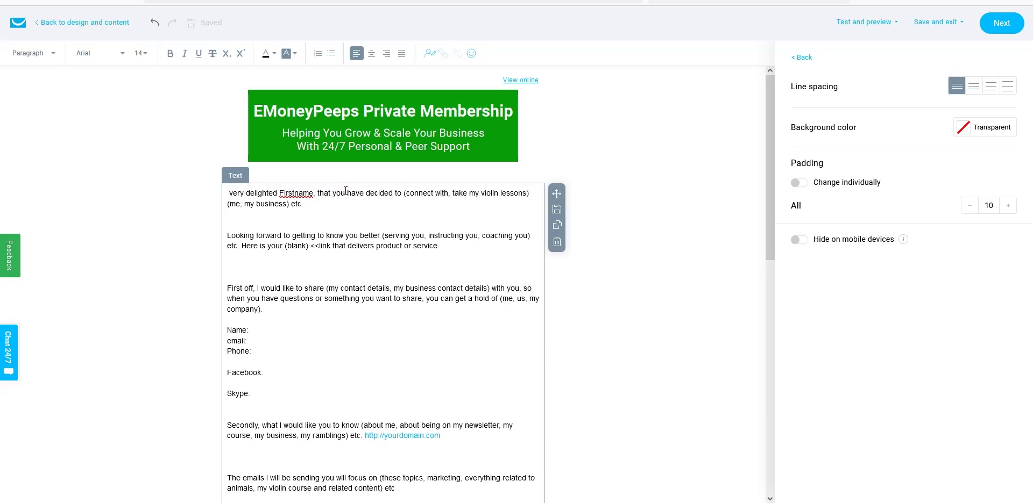
type("We ")
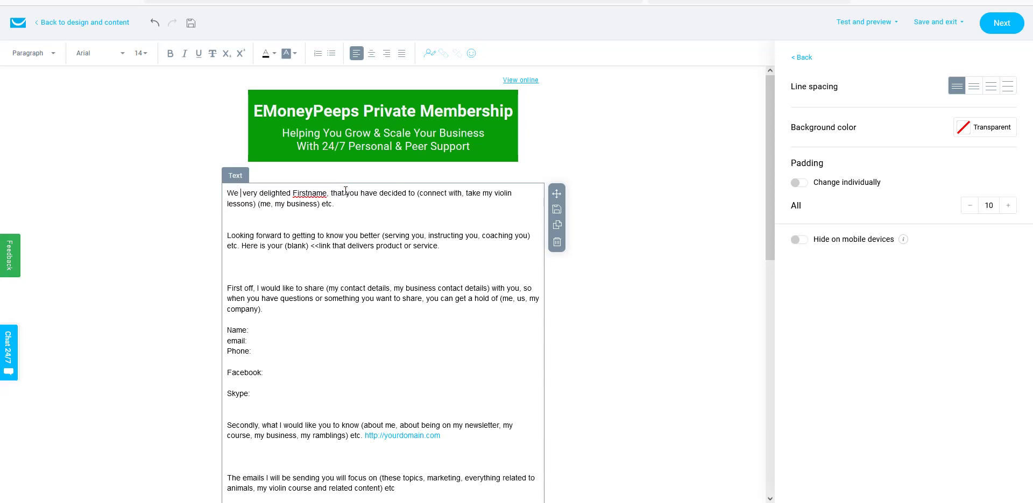
type("are")
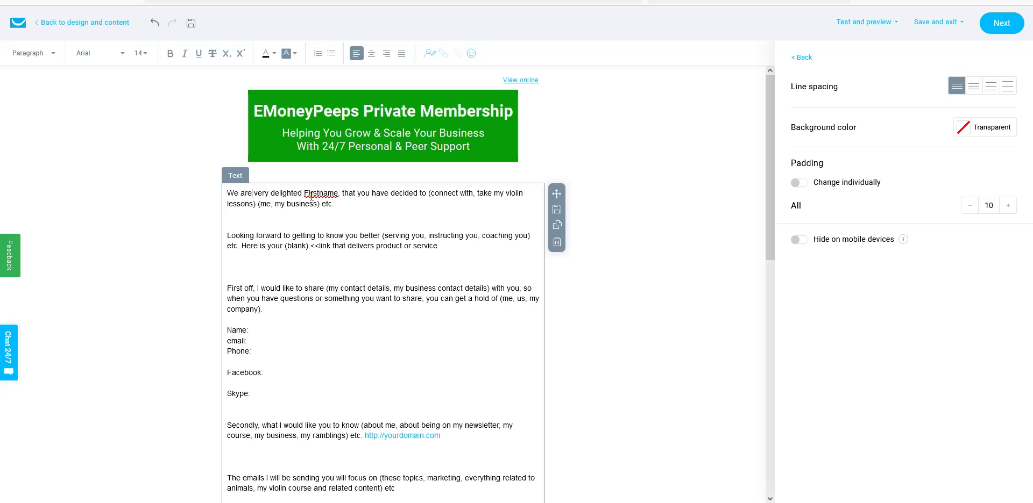
left_click_drag(304, 193, 338, 194)
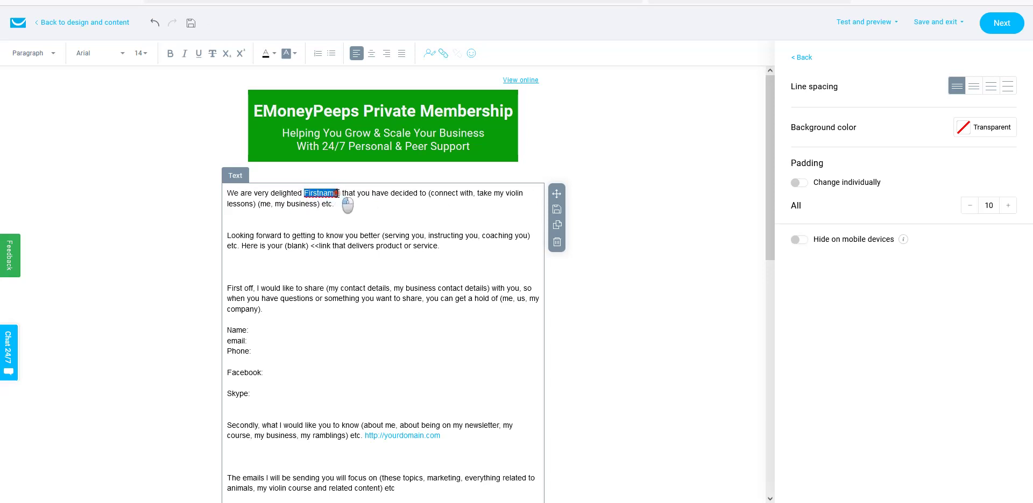
key("BackSpace")
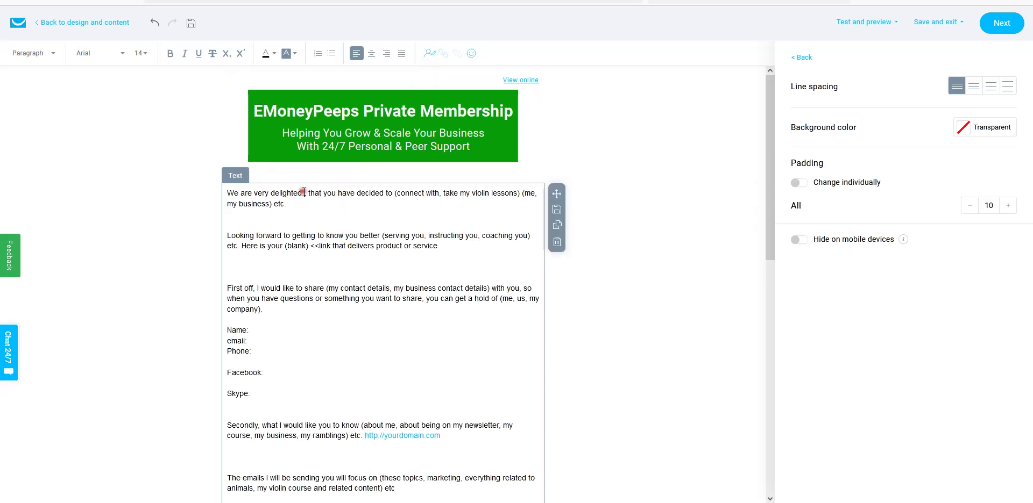
- Insert the firstname contact field after 'We are very delighted' in the opening line
left_click(429, 53)
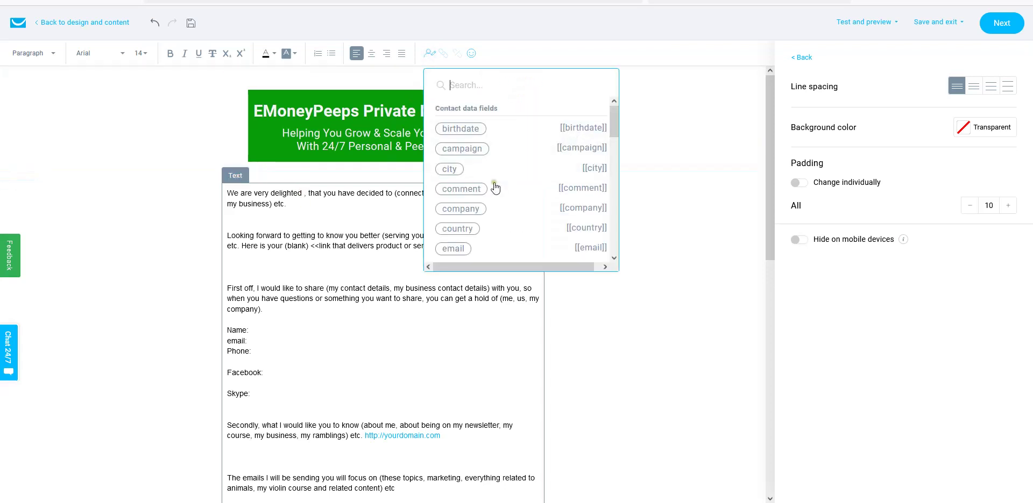
left_click_drag(613, 121, 618, 141)
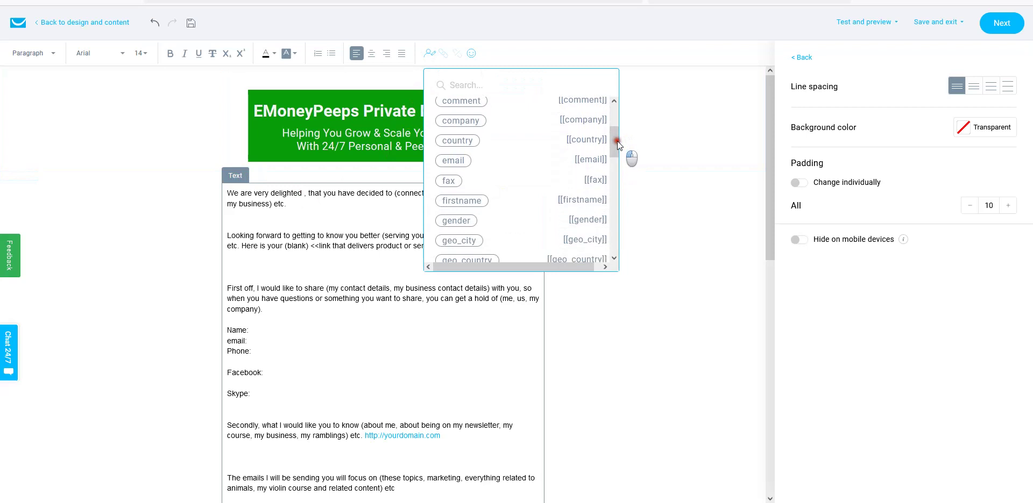
left_click(477, 199)
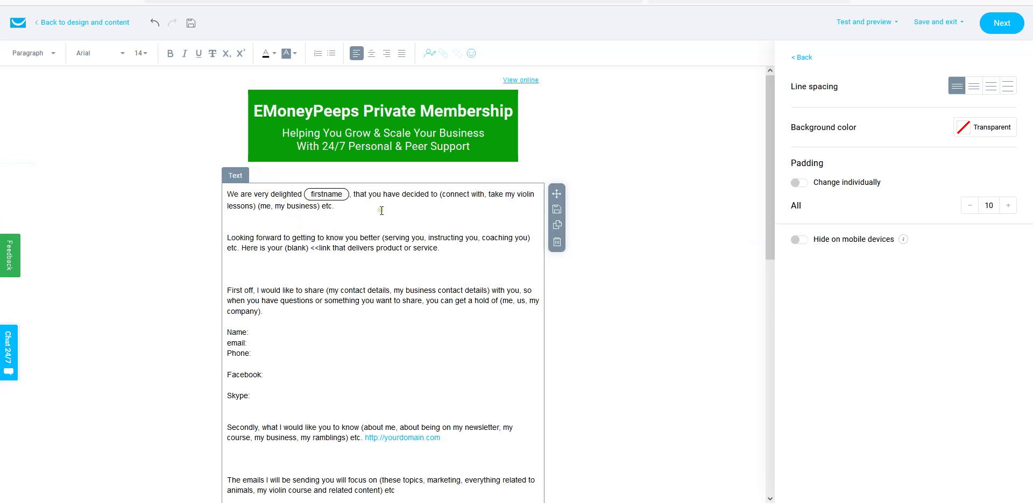
- Trim the opening sentence's placeholders and end it with 'and are interested in taking our blogging course'
left_click(440, 194)
key("Delete")
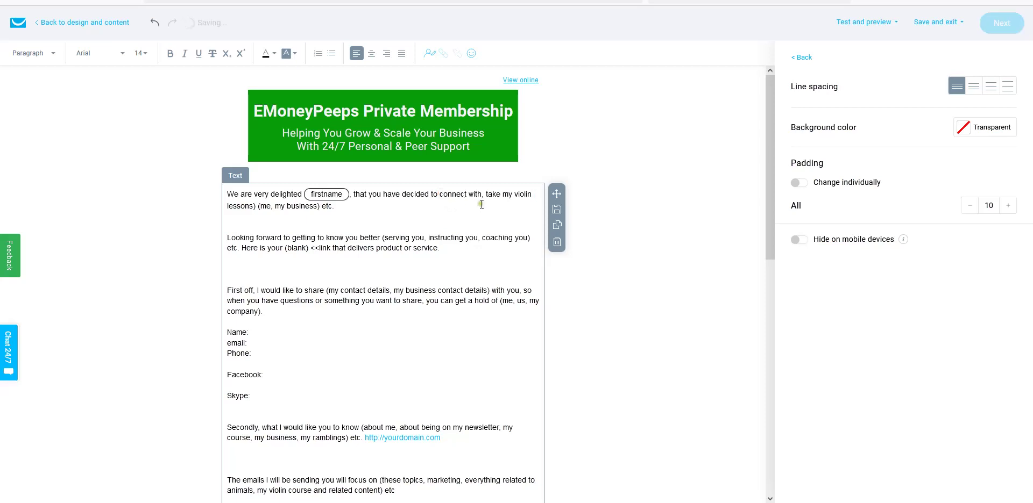
left_click(483, 194)
key("BackSpace")
type(",")
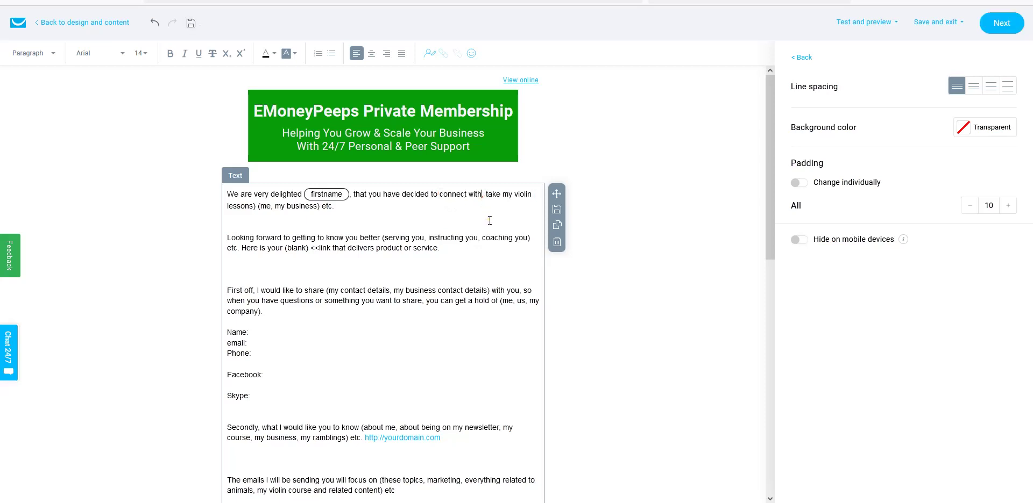
key("BackSpace")
key("Delete")
key("Delete")
key("Delete")
key("Delete")
key("Delete")
key("Delete")
key("Delete")
key("Delete")
key("Delete")
key("Delete")
key("Delete")
key("Delete")
key("Delete")
key("Delete")
key("Delete")
key("Delete")
key("Delete")
key("Delete")
key("Delete")
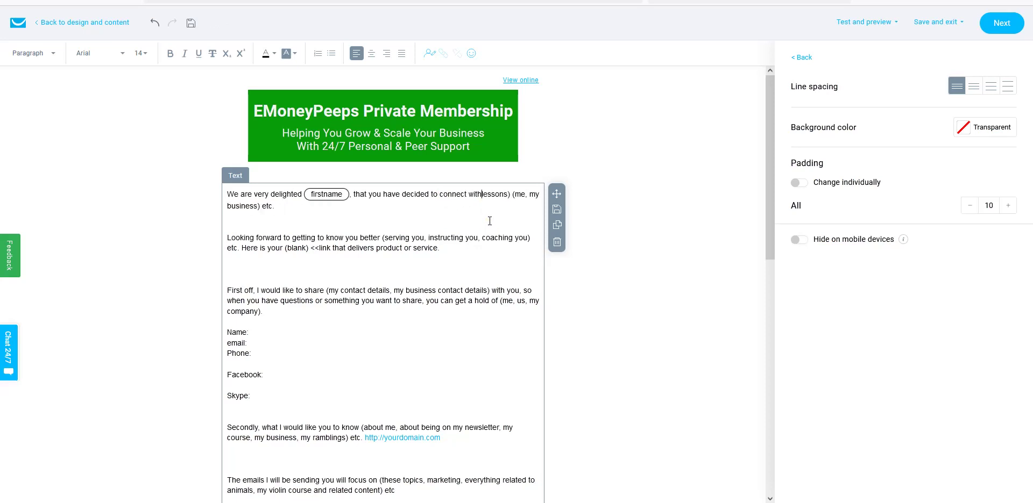
key("Delete")
key("Delete")
key("Delete")
key("Delete")
key("Delete")
key("Delete")
key("Delete")
key("Delete")
key("Delete")
key("Delete")
key("Delete")
key("Delete")
key("Delete")
key("Delete")
key("Delete")
key("Delete")
key("Delete")
key("Delete")
key("Delete")
key("Delete")
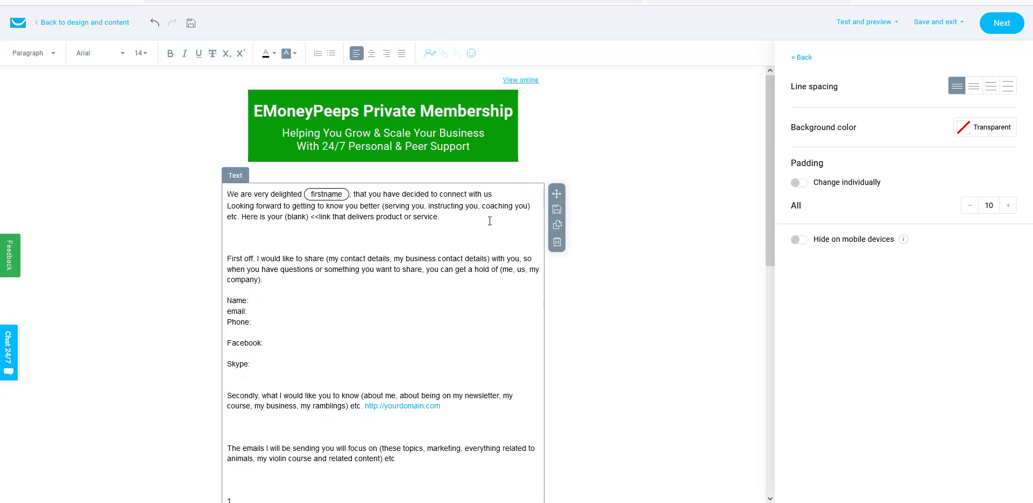
type("and are interested in taking our")
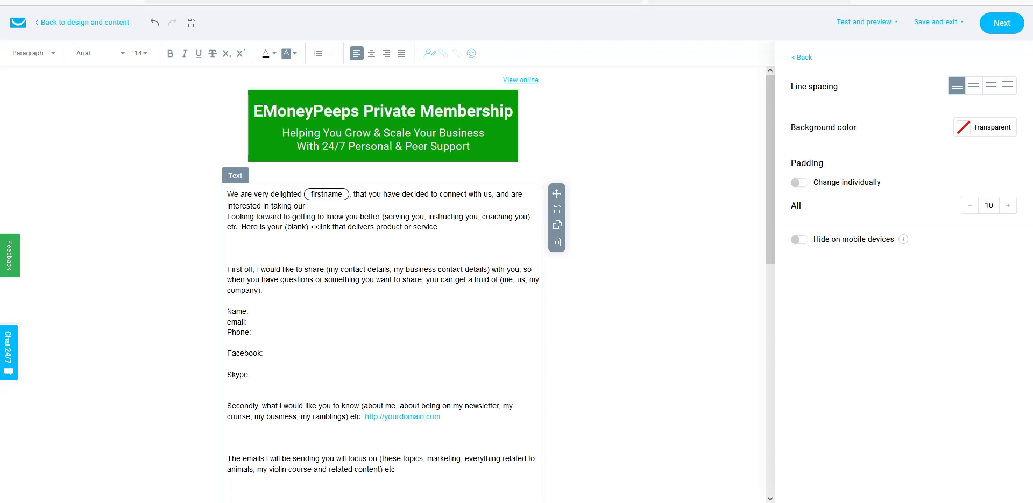
type("gging course.")
key("Return")
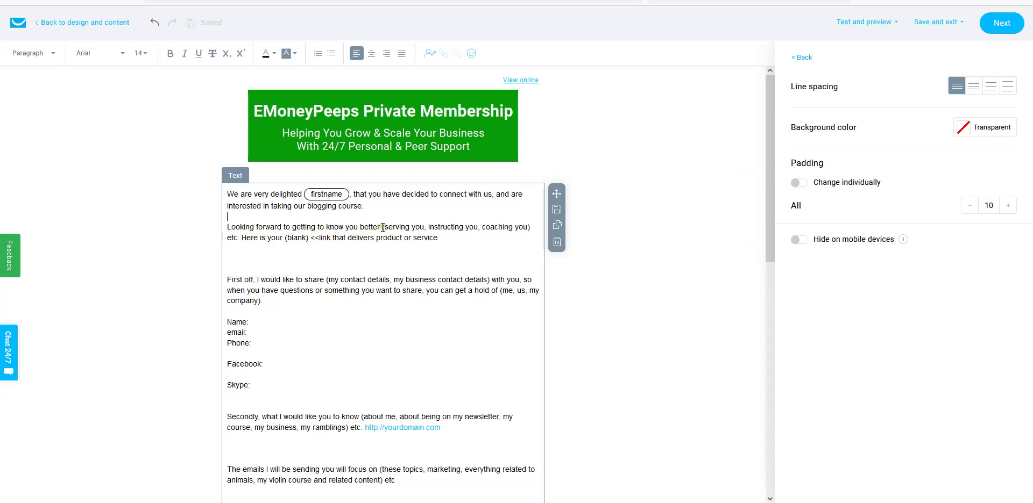
- Replace the second paragraph's placeholder with 'on how to build a business online… Click here now'
left_click_drag(381, 227, 426, 227)
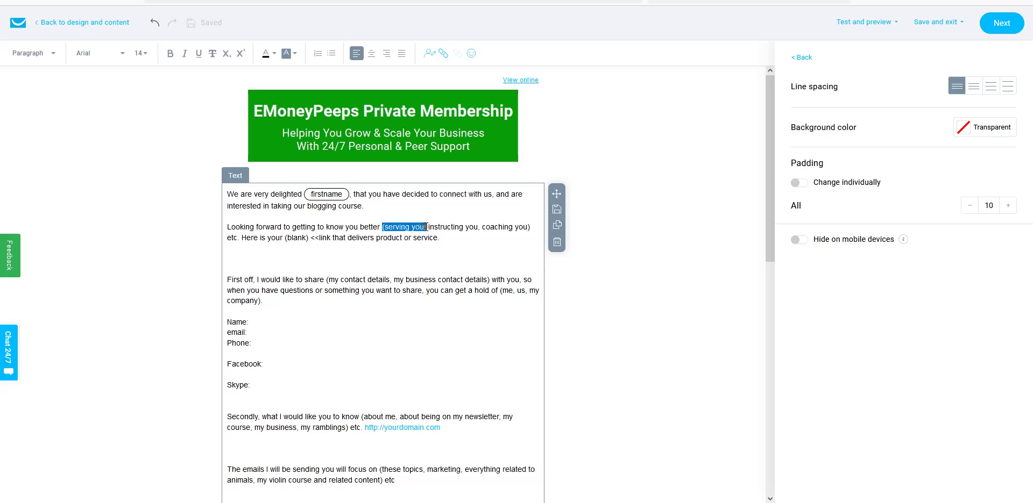
key("BackSpace")
type("and")
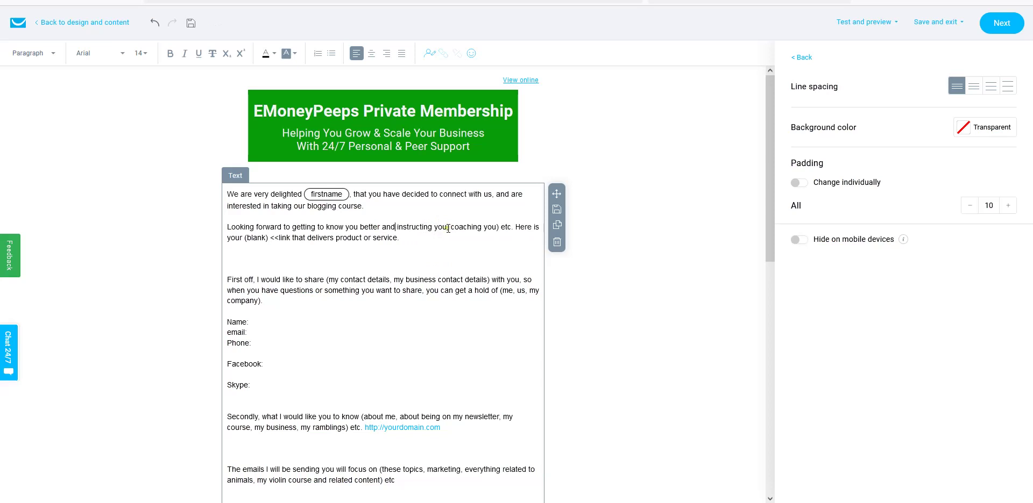
left_click_drag(448, 229, 397, 238)
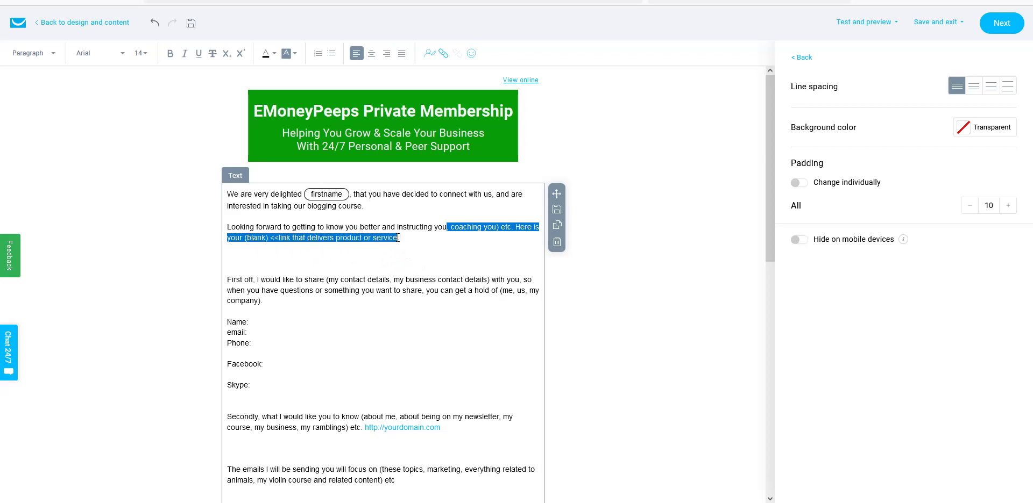
key("Delete")
type("on ho")
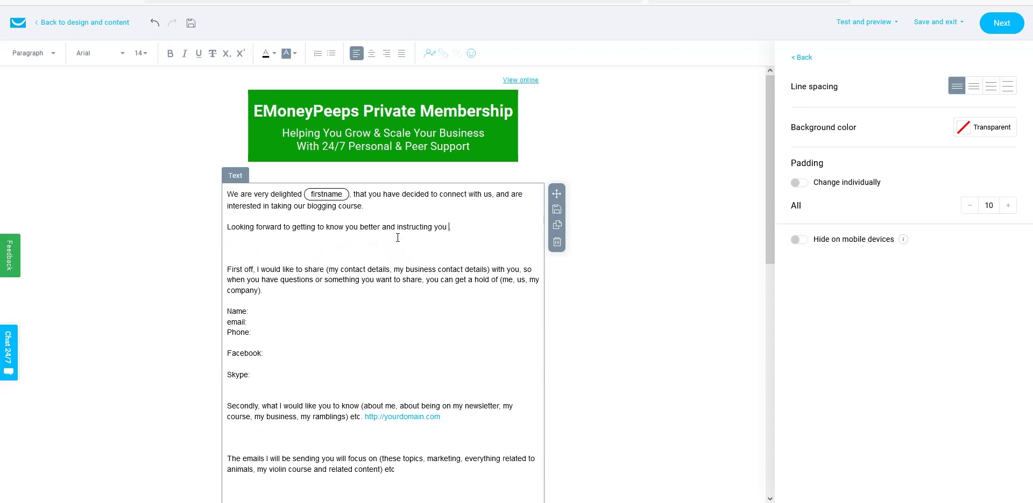
type("w to build a business online.")
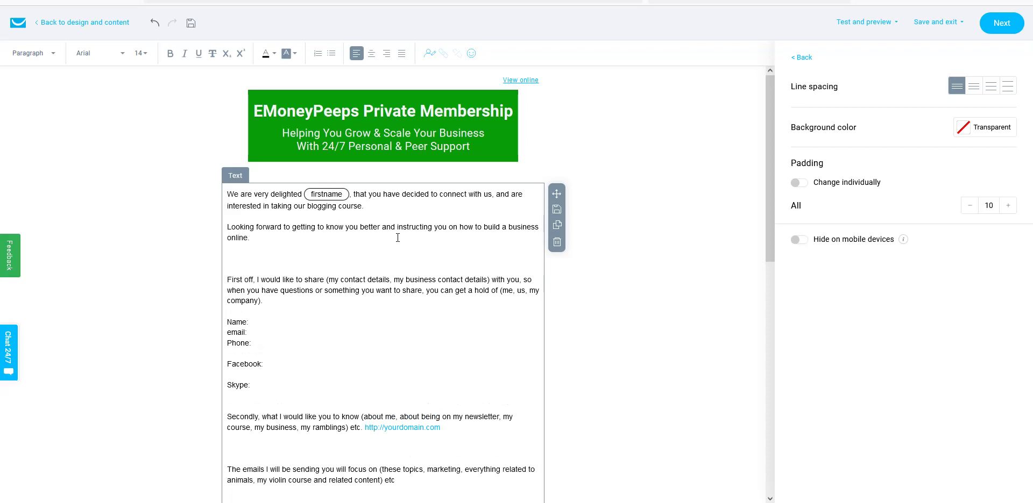
type(" Here is where you can get started")
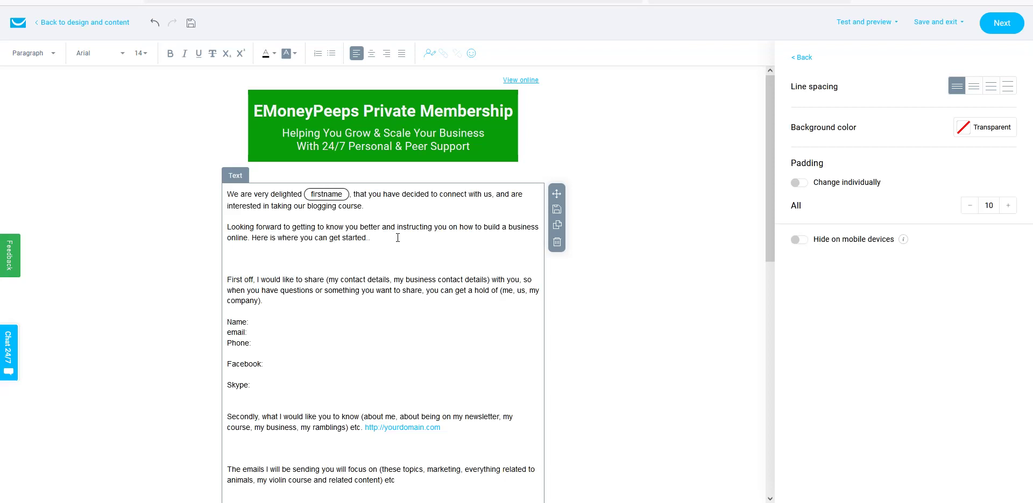
type(". Click here now <<")
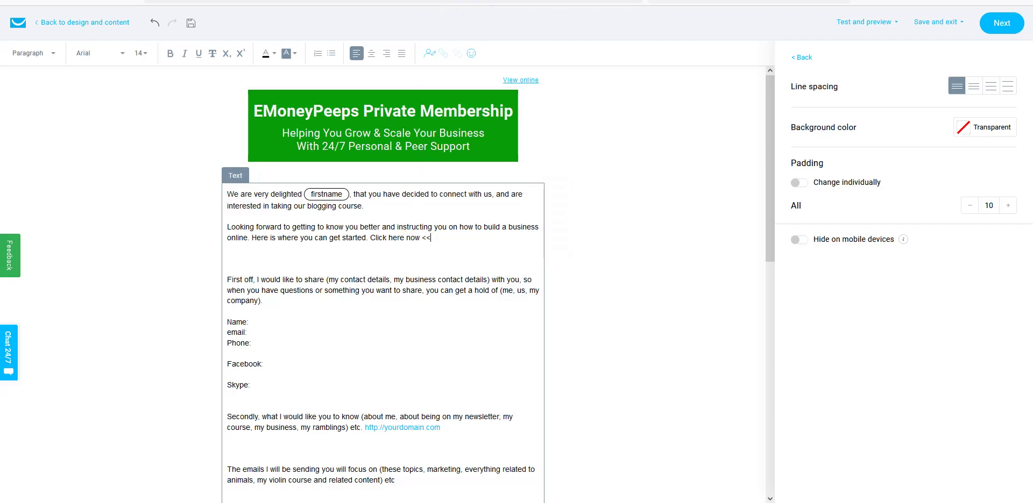
key("ctrl+Tab")
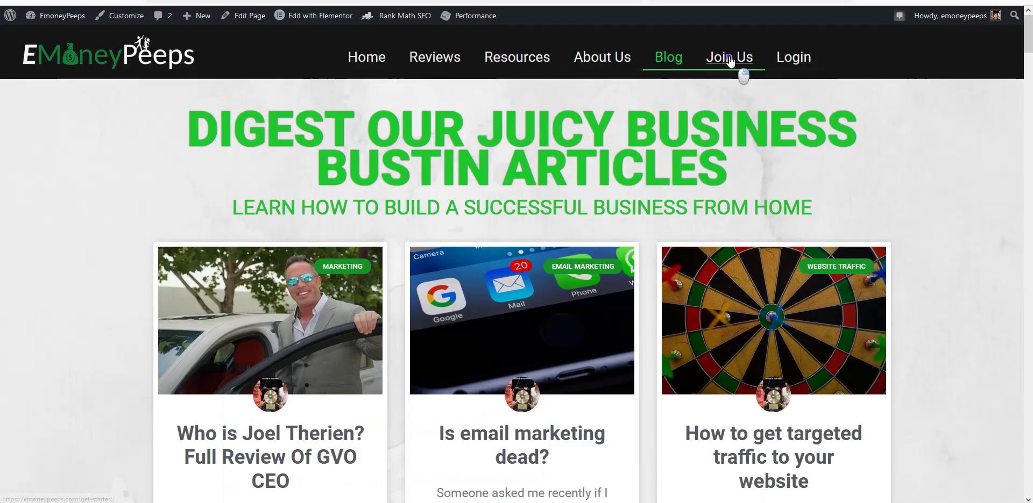
- Copy the Join Us page link address from the EMoneyPeeps website
right_click(729, 60)
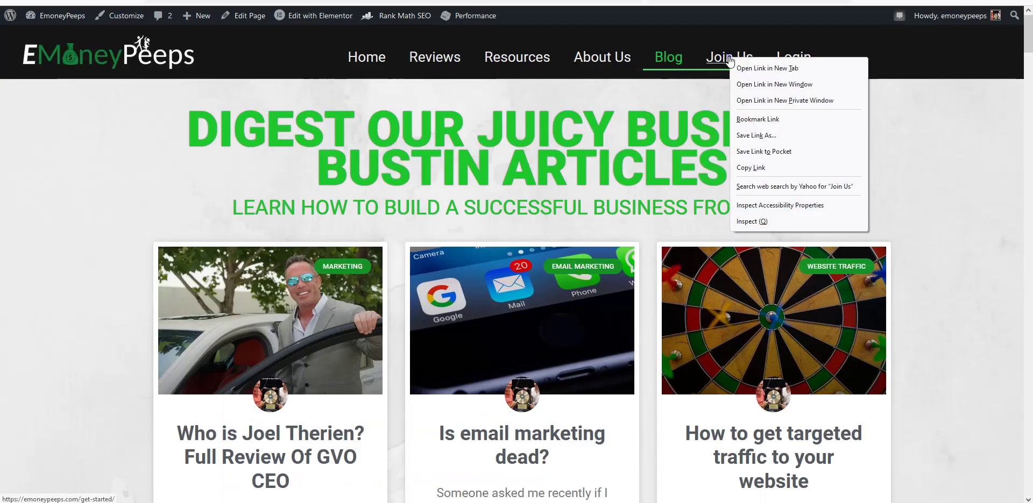
left_click(753, 168)
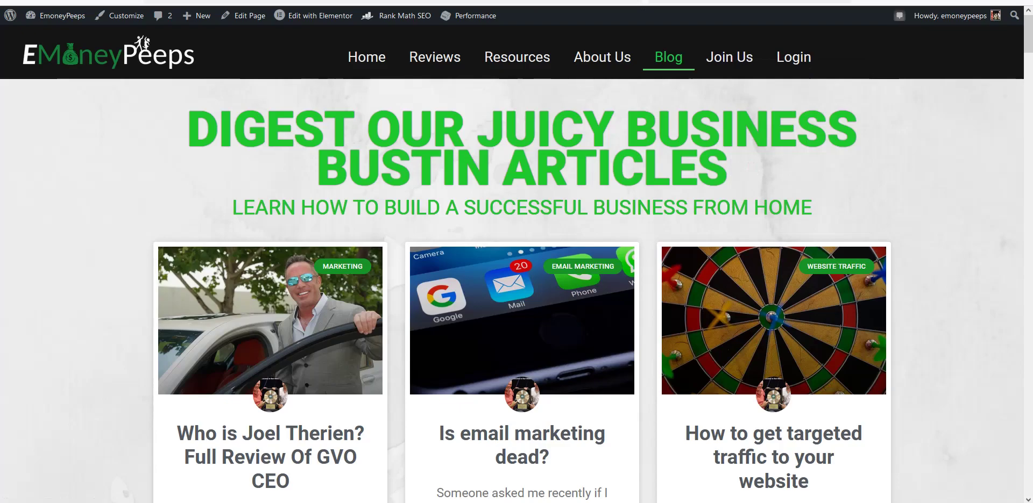
left_click(355, 1)
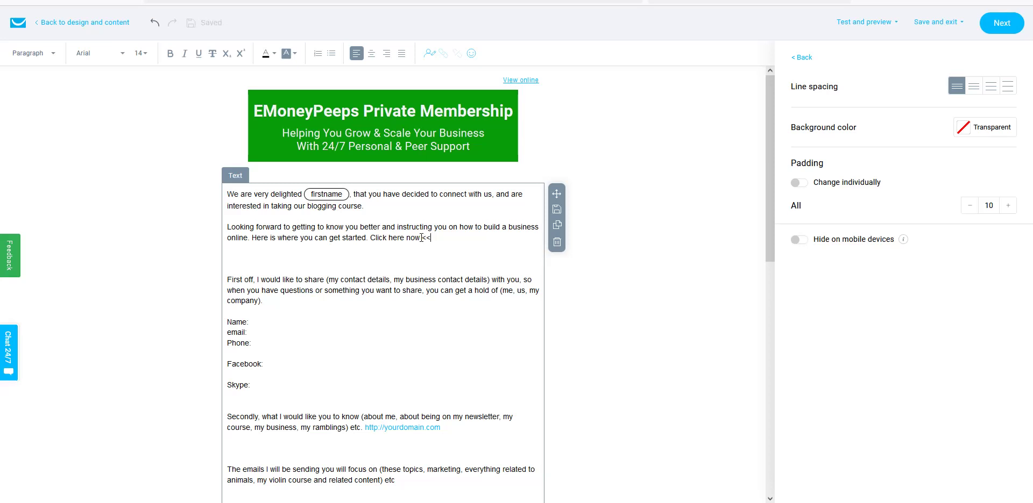
left_click_drag(420, 238, 370, 240)
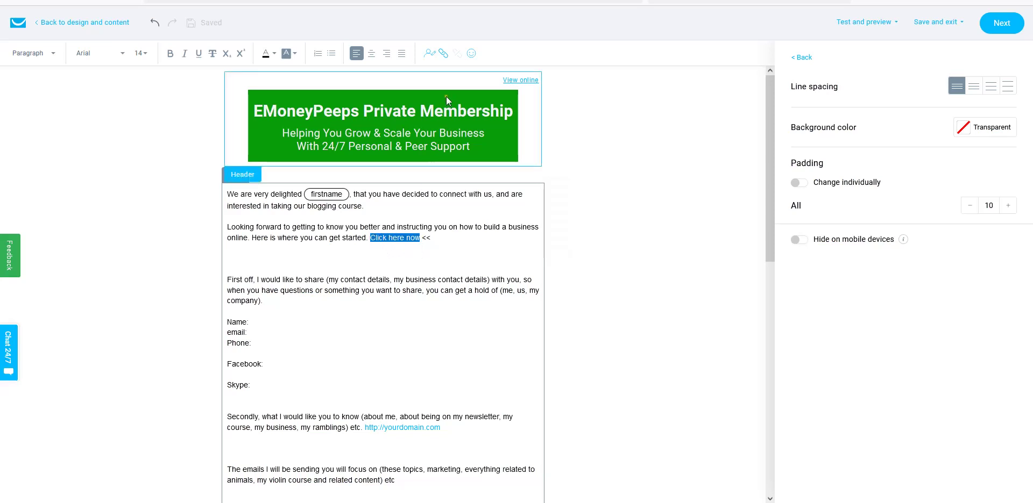
left_click(443, 54)
left_click(401, 233)
right_click(401, 233)
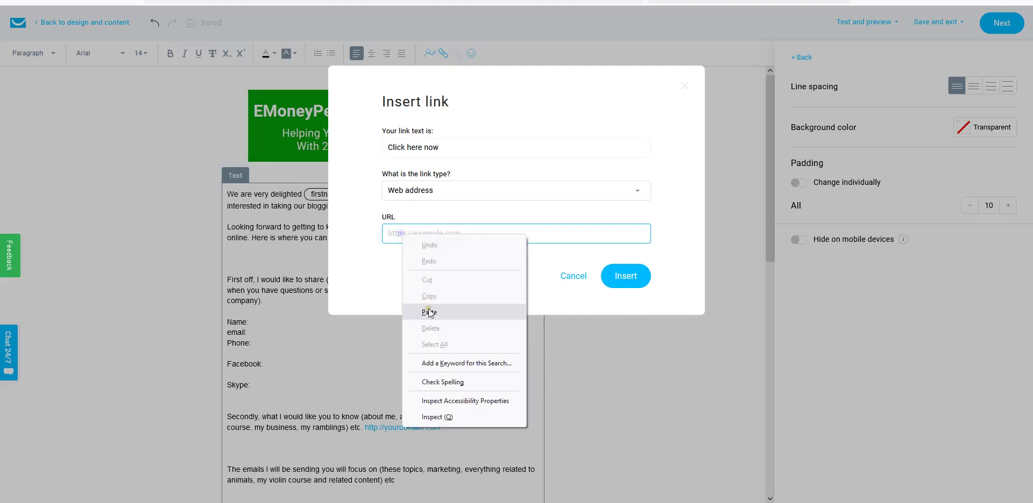
left_click(430, 319)
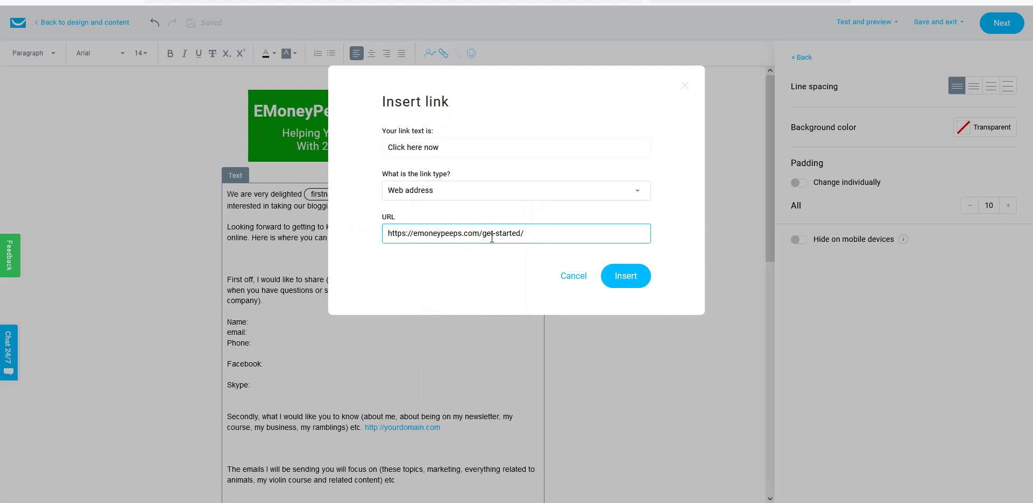
left_click(623, 284)
left_click(429, 291)
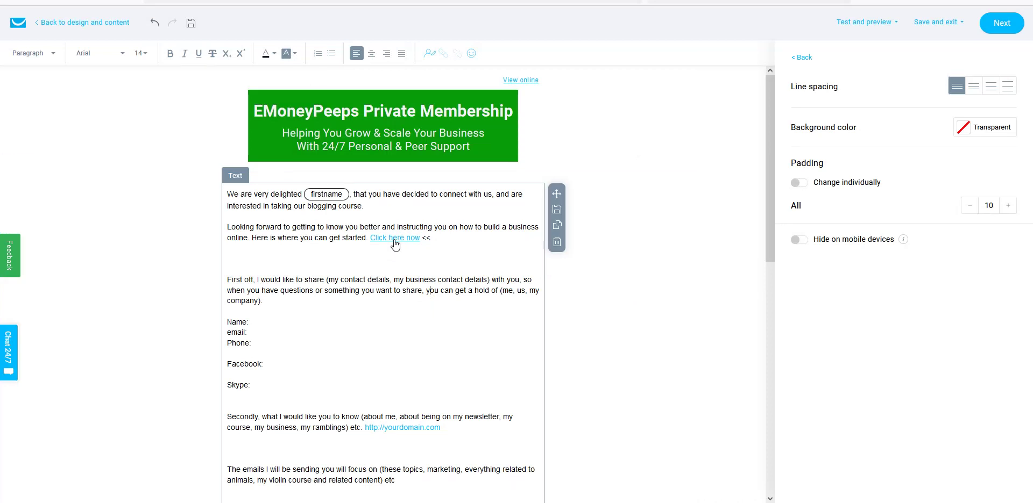
- Remove the empty line above 'First off,' and make 'First off,' bold
scroll(396, 244, "down", 1)
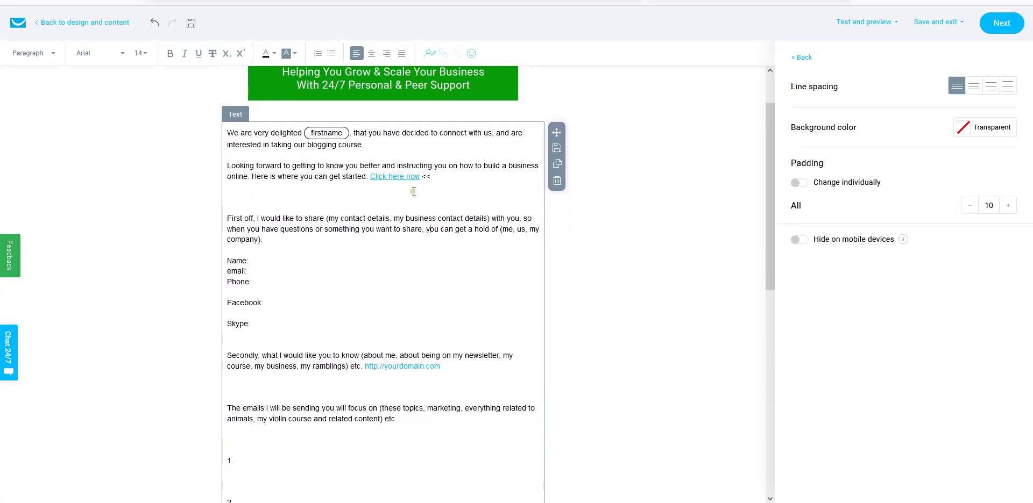
scroll(402, 229, "up", 1)
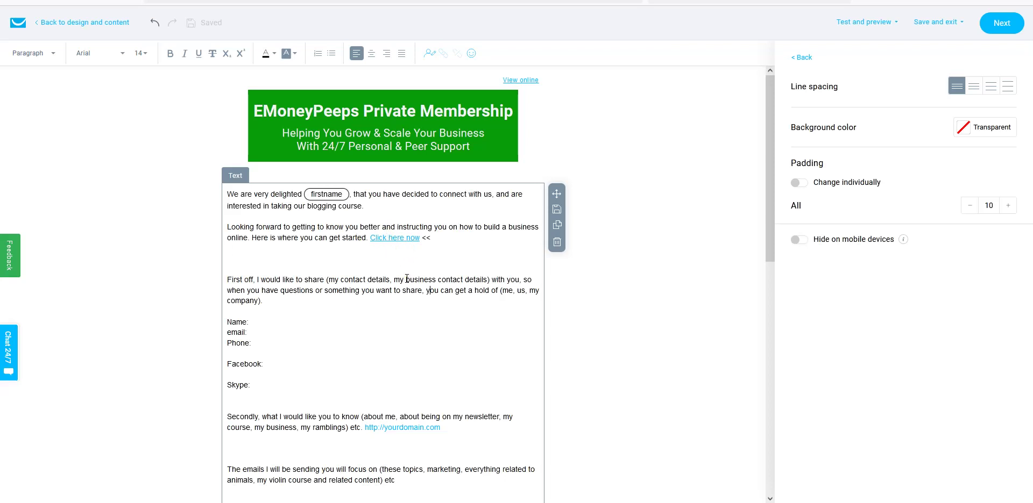
scroll(406, 278, "down", 1)
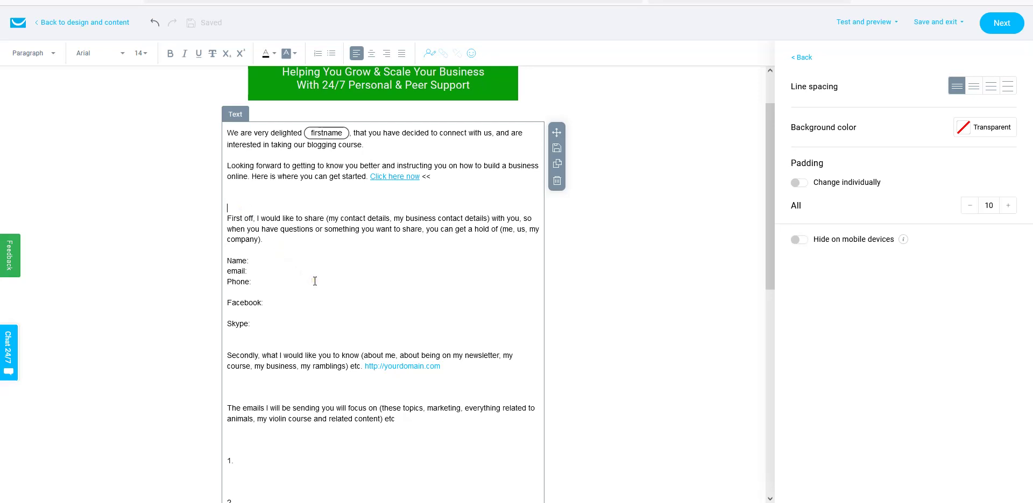
key("Delete")
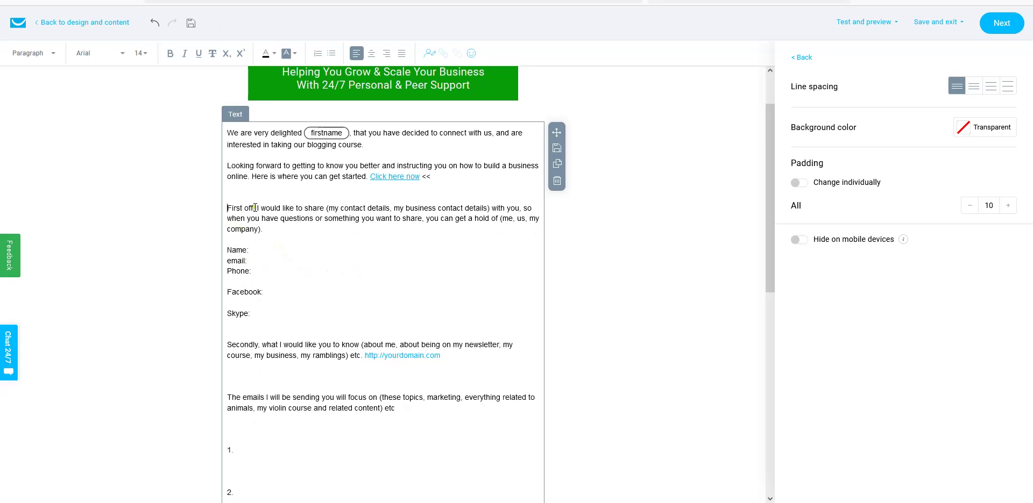
left_click_drag(255, 207, 227, 210)
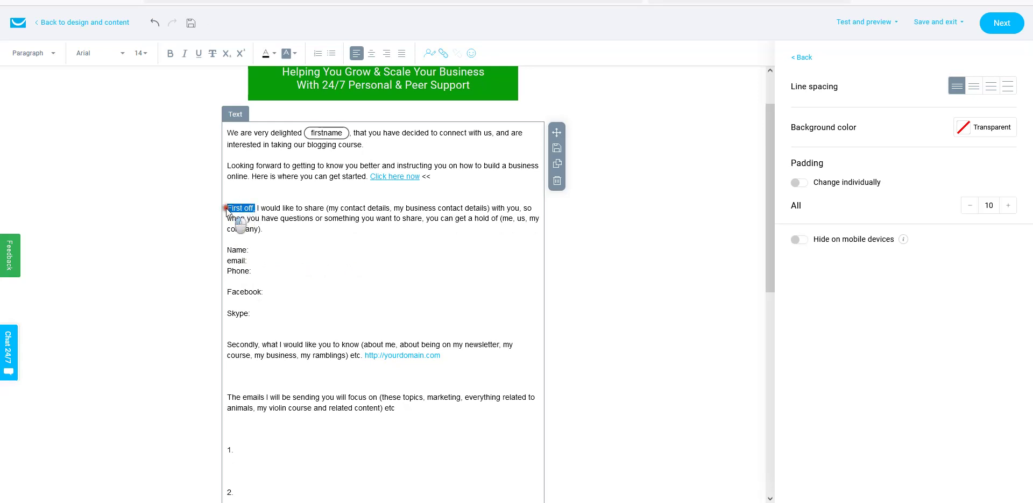
left_click(169, 54)
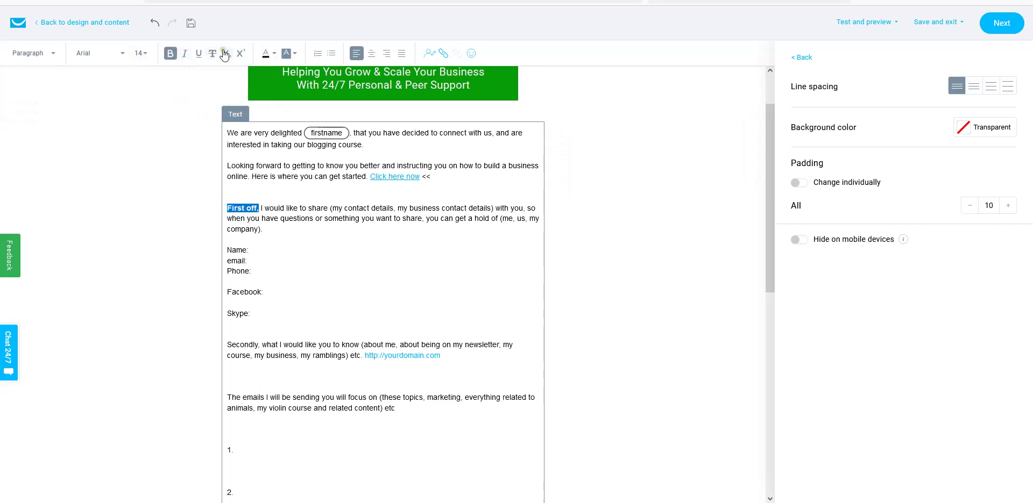
left_click(345, 253)
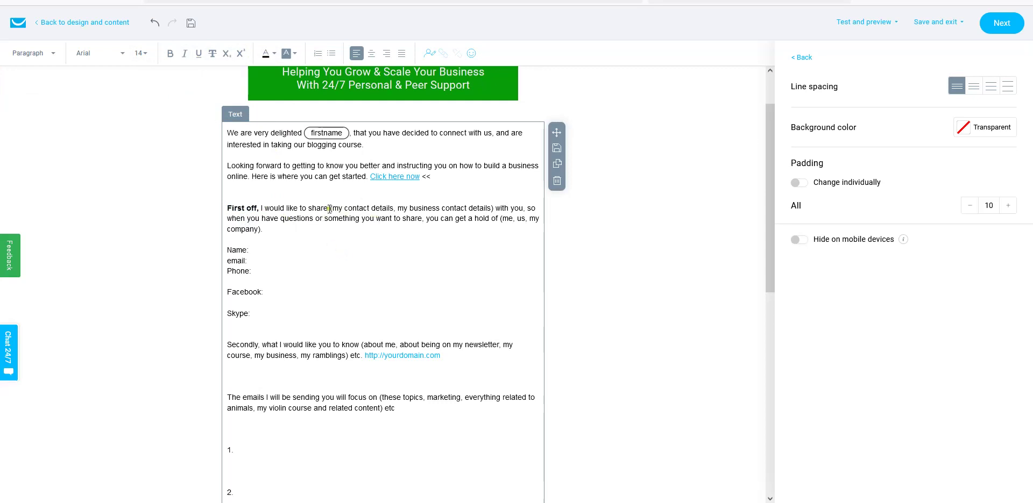
- Replace the bracketed placeholders with 'our contact details' and 'us.', then add a blank line before Name:
left_click_drag(329, 208, 493, 207)
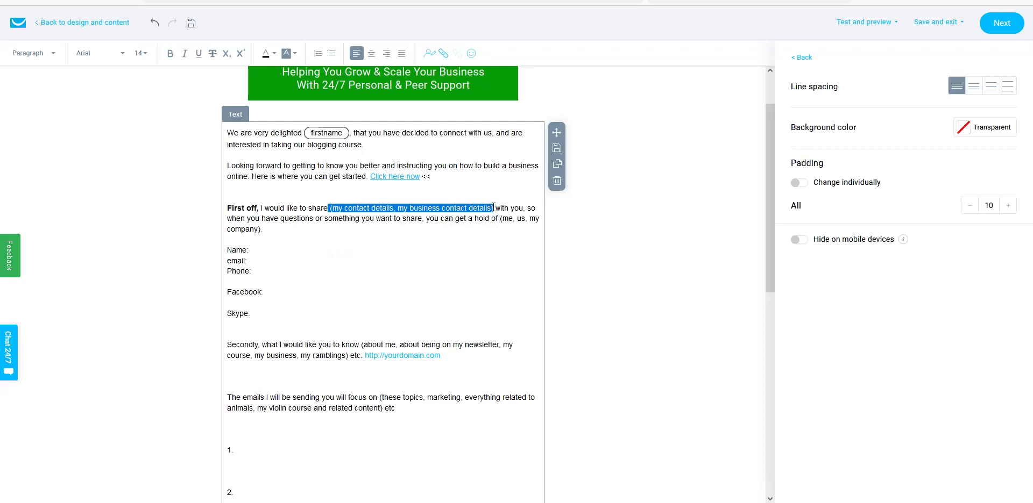
key("BackSpace")
type("our")
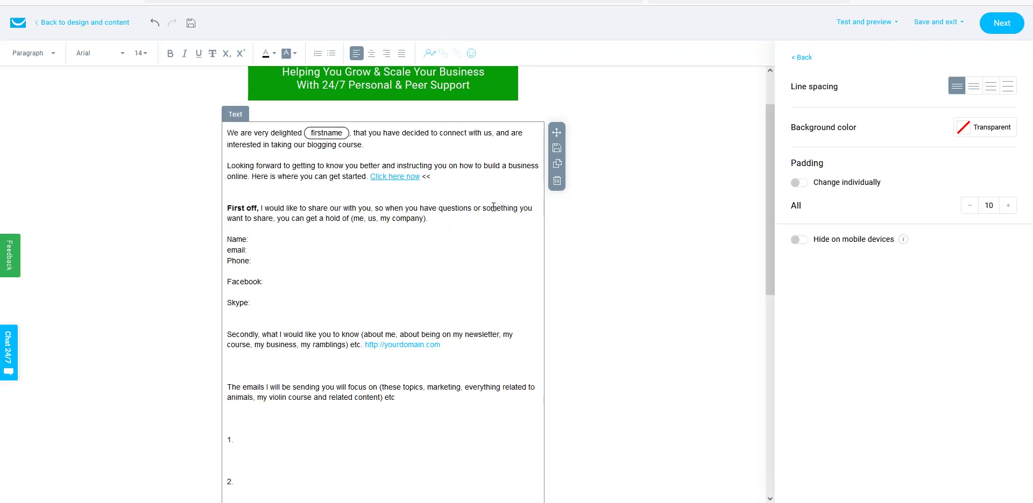
type(" contact")
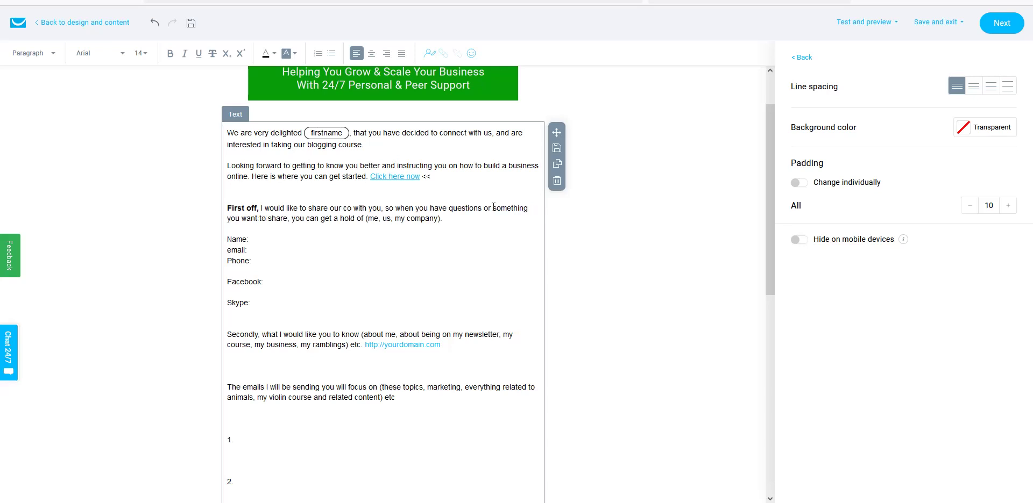
type(" detai")
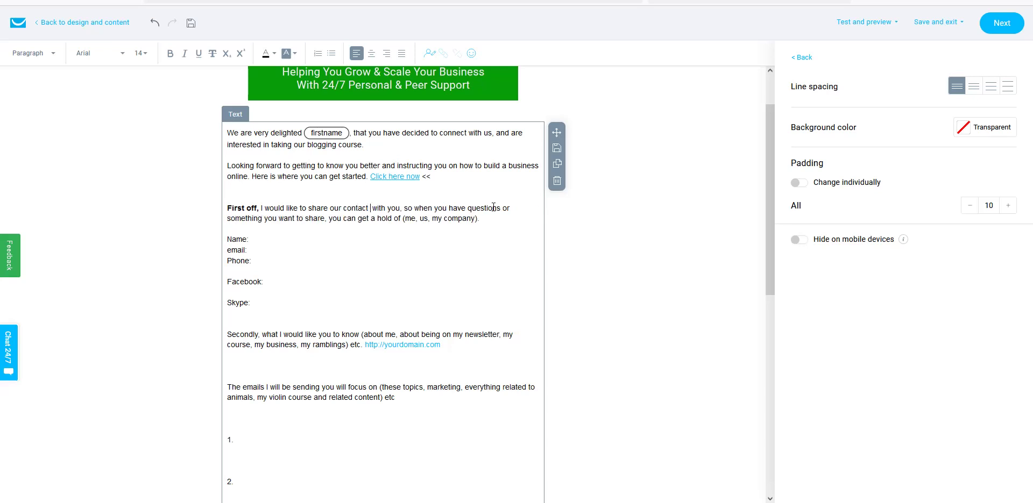
type("ls")
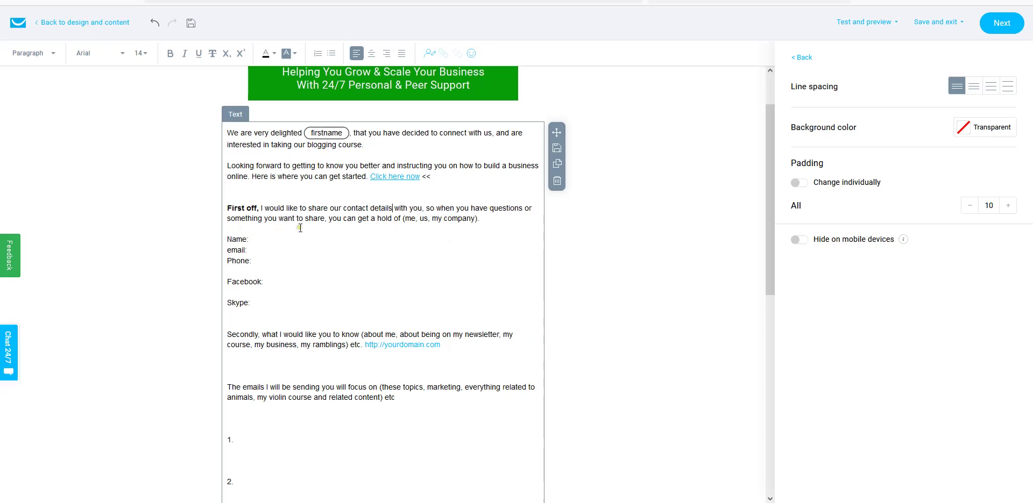
left_click(402, 219)
left_click_drag(403, 218, 478, 221)
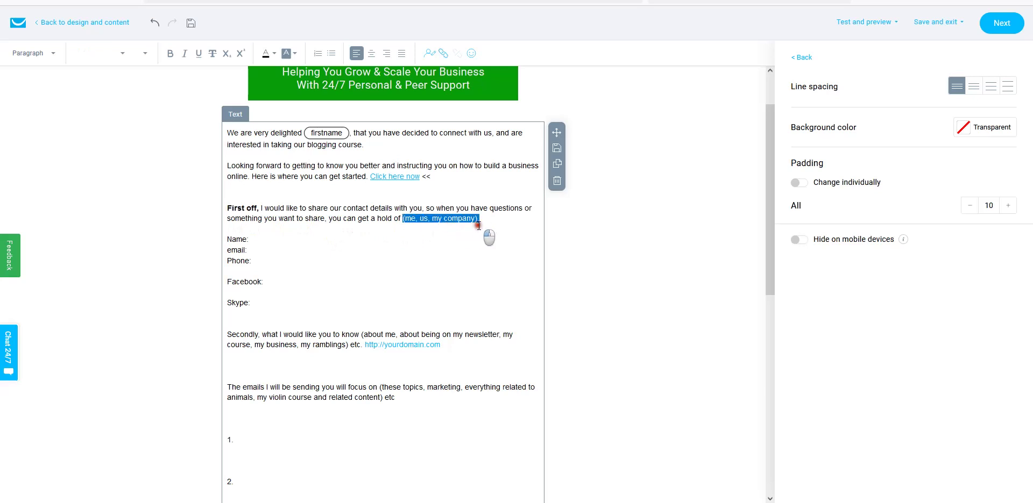
key("BackSpace")
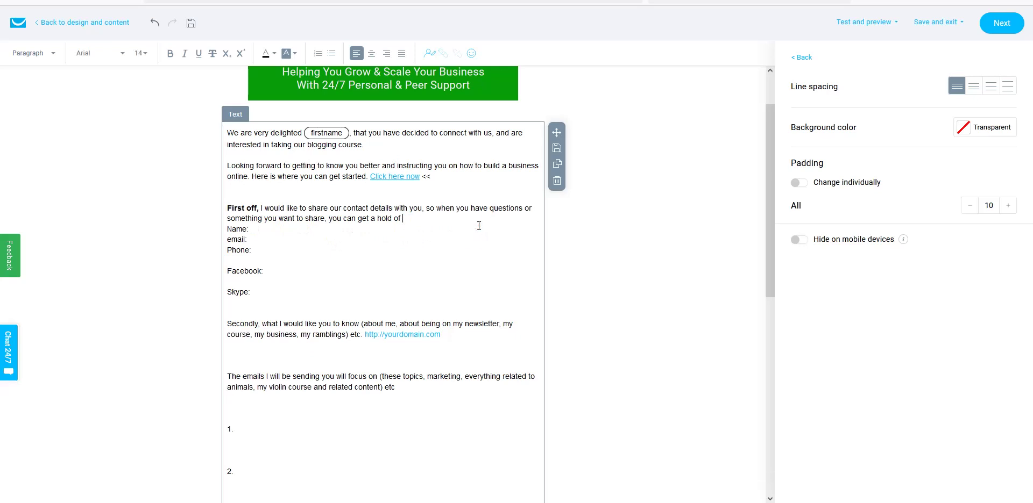
type("us.")
scroll(398, 266, "up", 1)
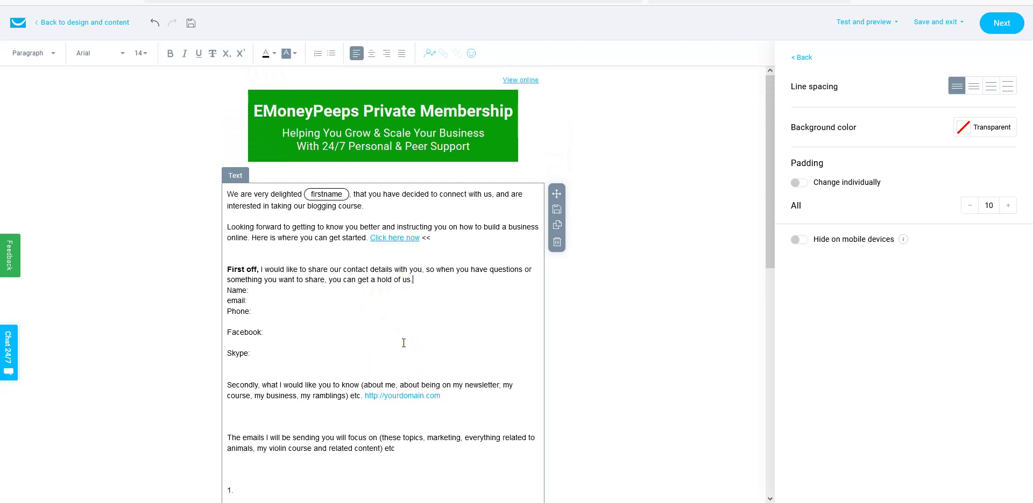
key("Return")
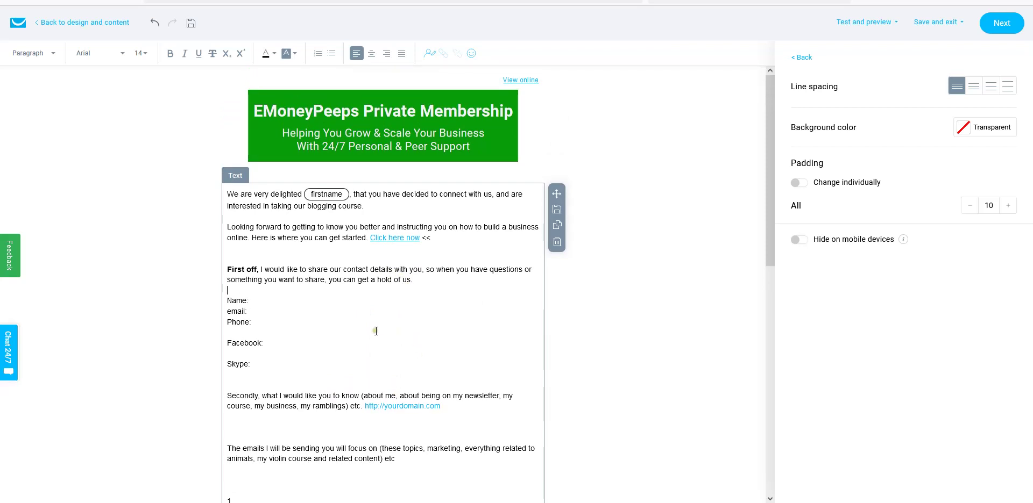
- Fill Name: with the owners' names, email: with the contact address, and Phone: with 'our number, (text only first)'
scroll(374, 334, "down", 1)
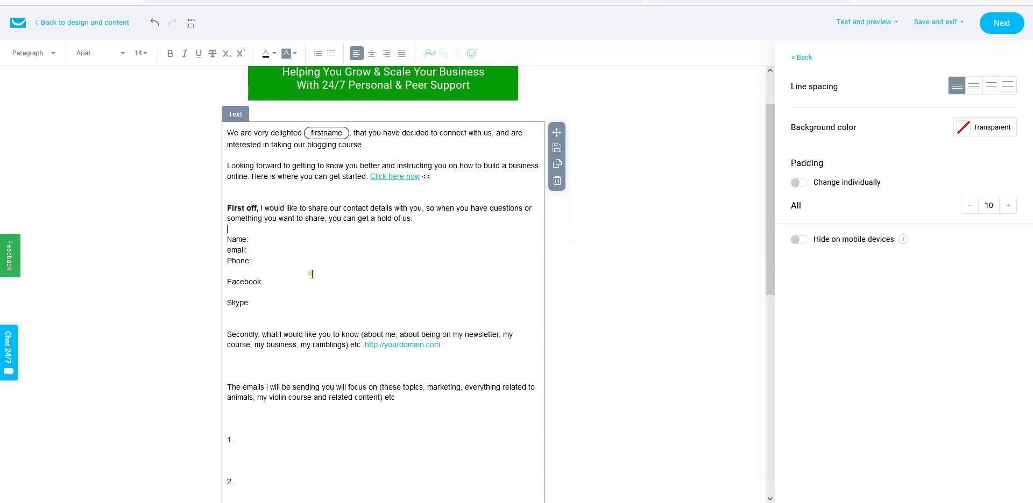
left_click(252, 239)
left_click(258, 252)
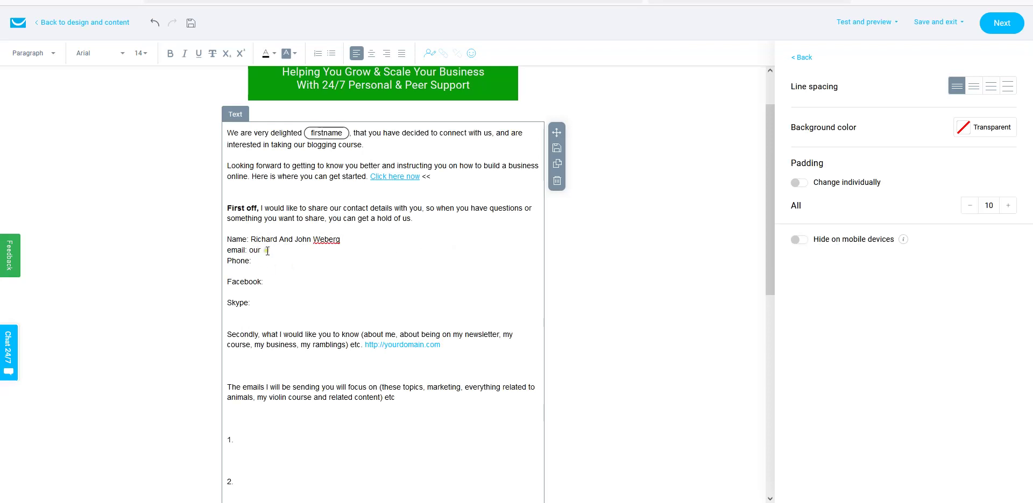
key("Delete")
key("Delete")
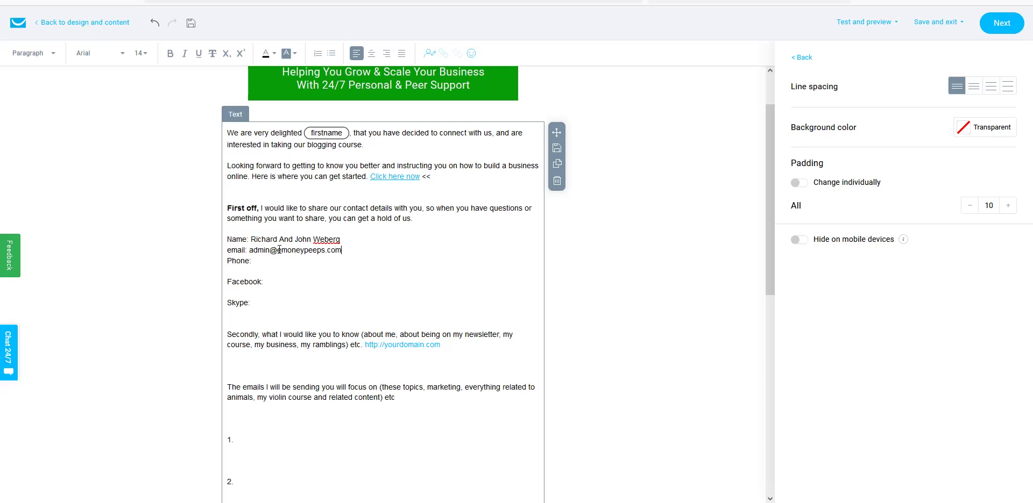
left_click(267, 263)
type("ur number, (text only first")
left_click(272, 278)
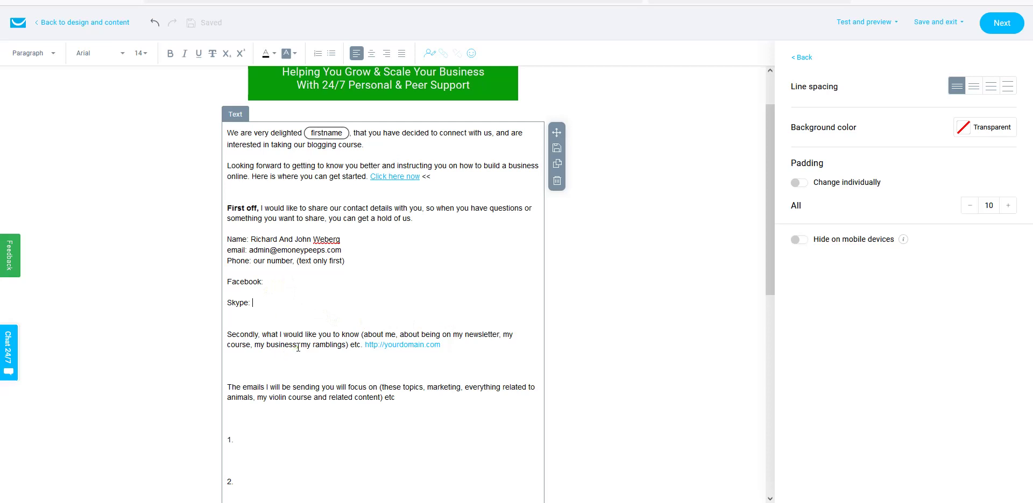
scroll(298, 348, "down", 1)
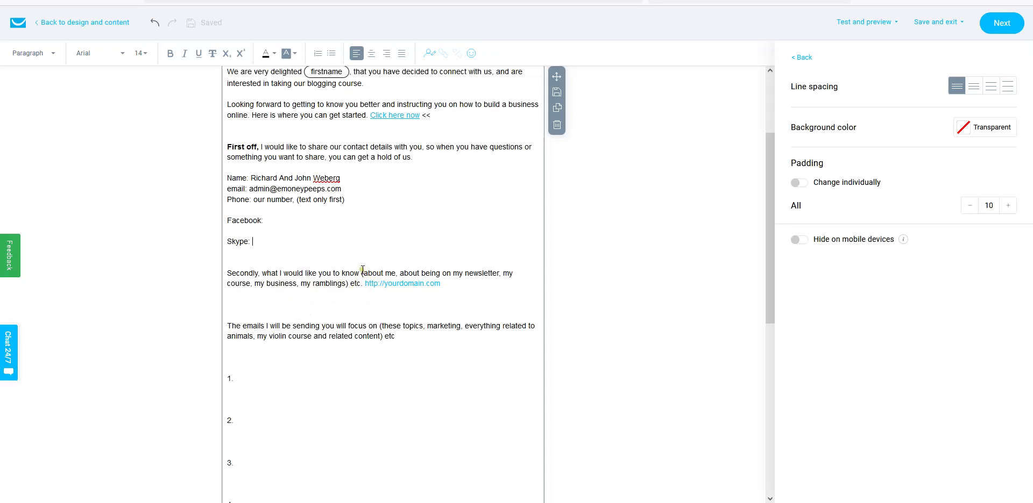
- Change 'what I would' to 'what we would' in the Secondly paragraph
left_click_drag(362, 270, 438, 285)
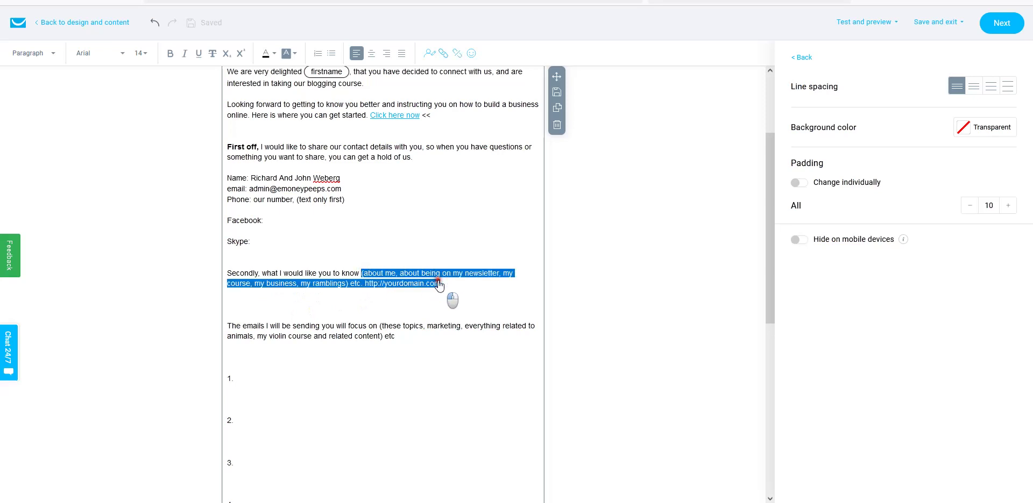
left_click(278, 272)
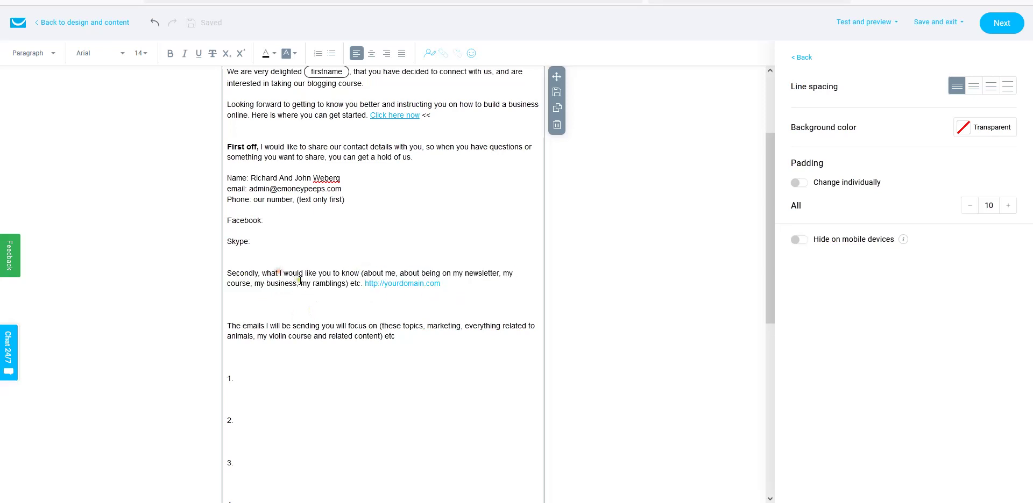
key("Delete")
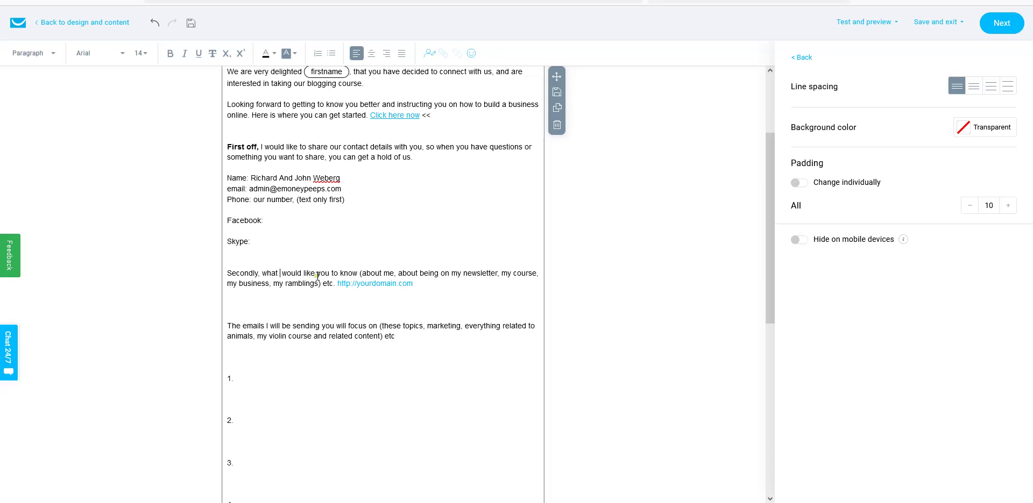
type("we")
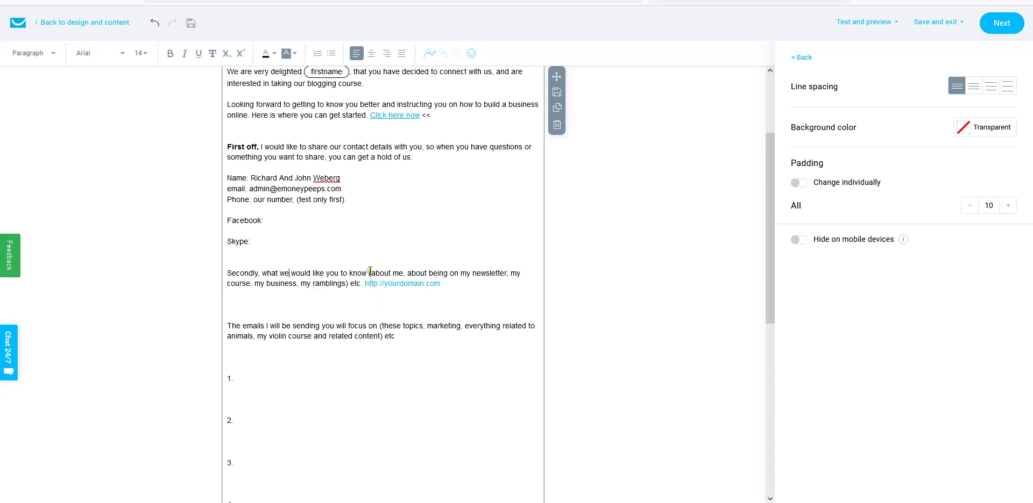
- Replace the parenthetical placeholder with the step-by-step newbie course description, starting 'about our course'
mouse_move(370, 271)
left_mouse_down()
mouse_move(399, 298)
mouse_move(362, 283)
left_mouse_up()
key("Delete")
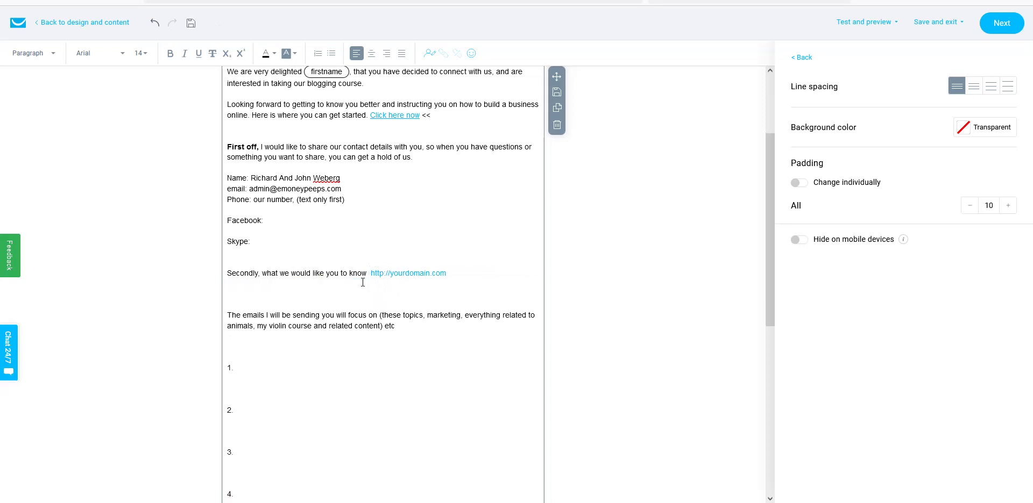
type("our course ")
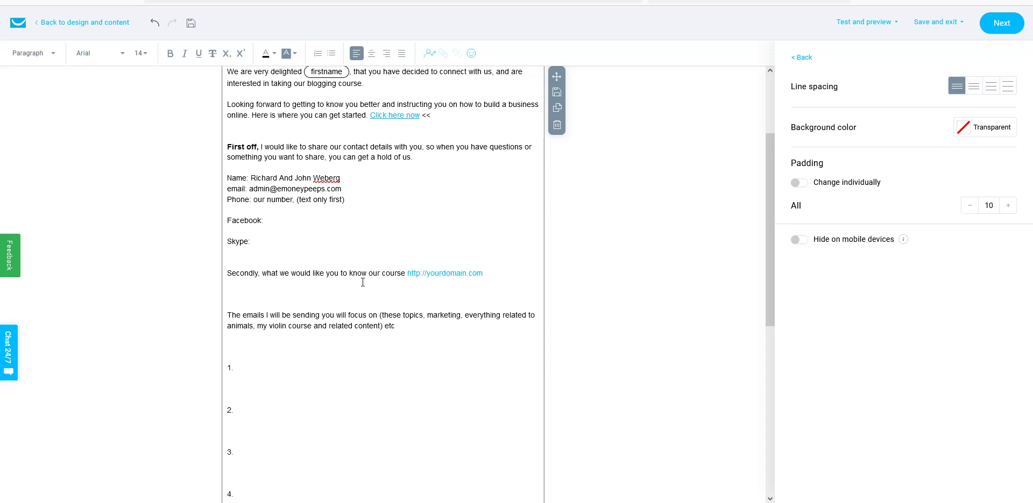
type(", is that it is ")
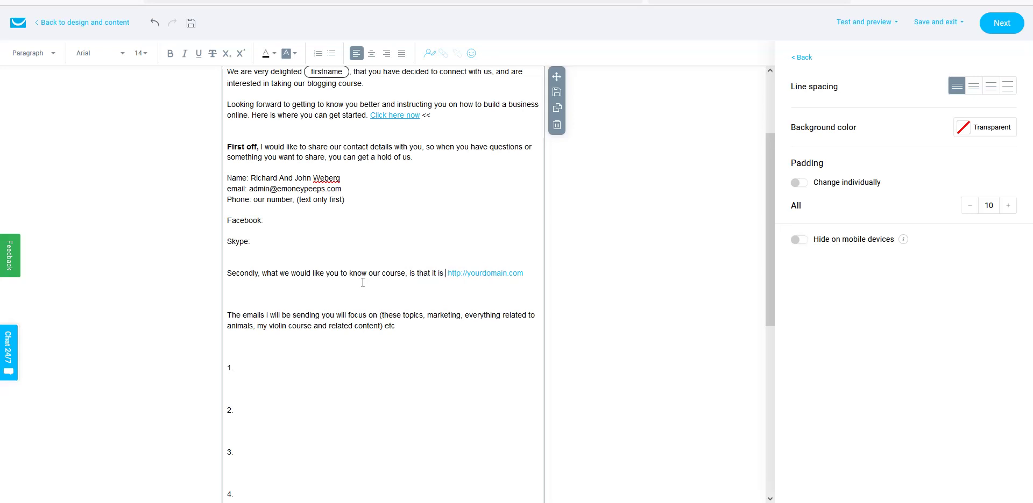
type("all step by step")
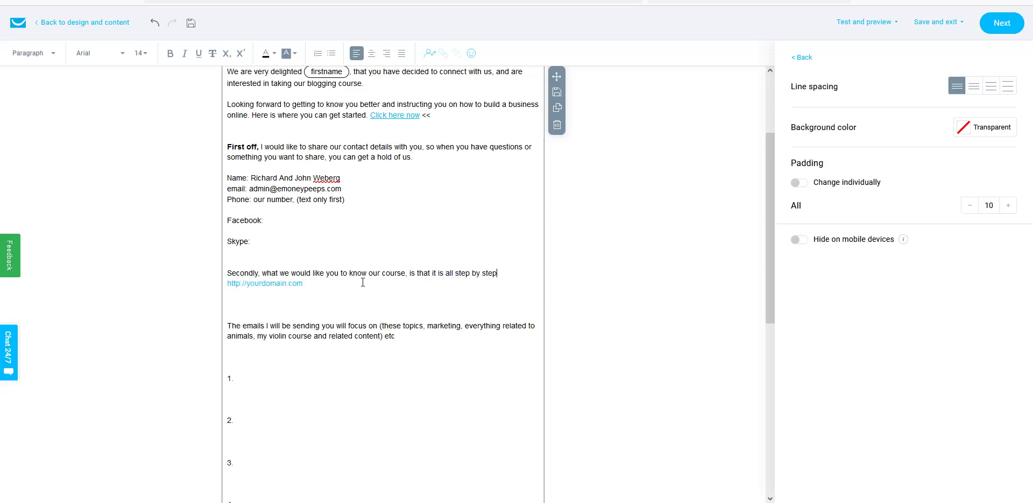
type(", completely designed wi")
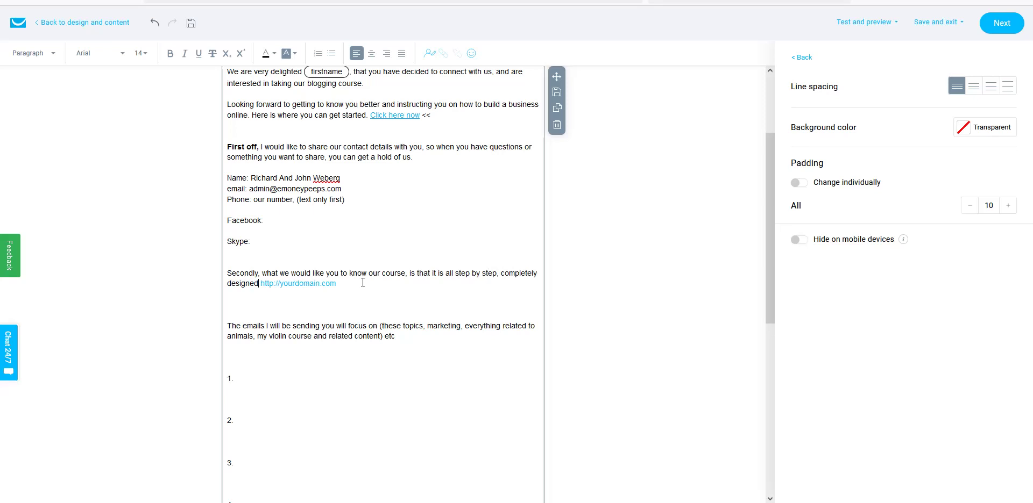
type("th ")
type("n")
type("ewbies i")
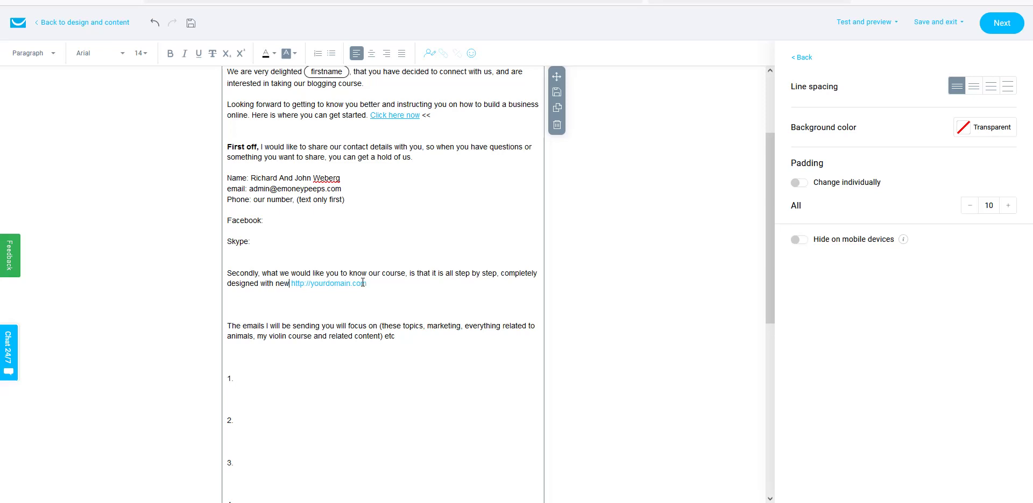
type("n mind")
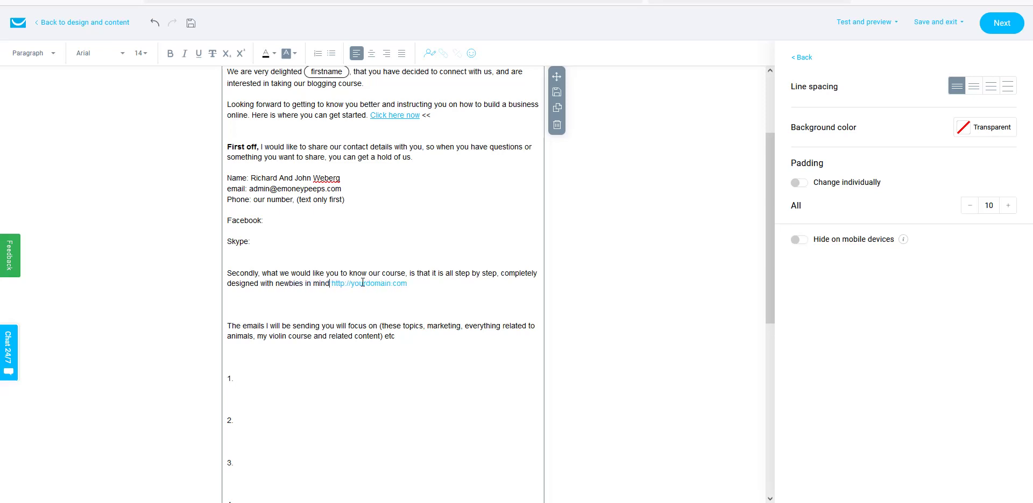
type(", and will ")
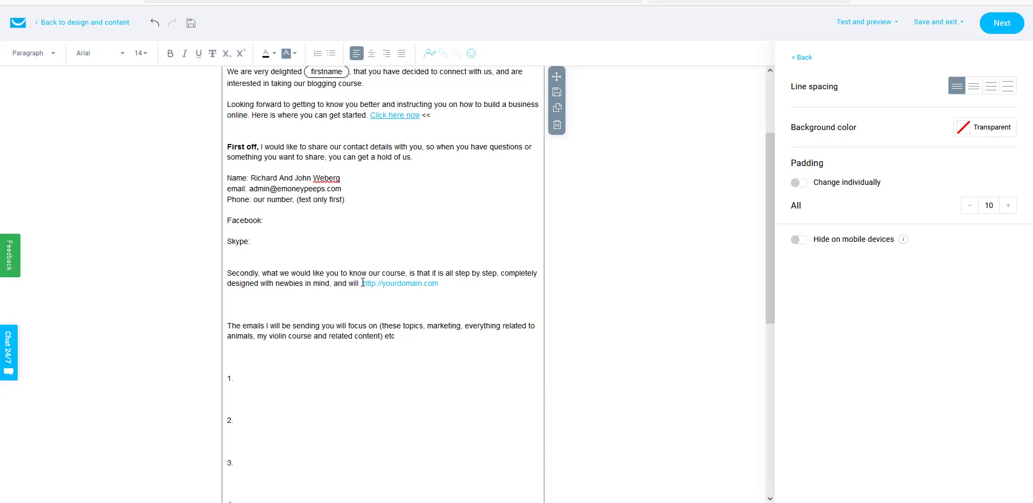
type("guide you ")
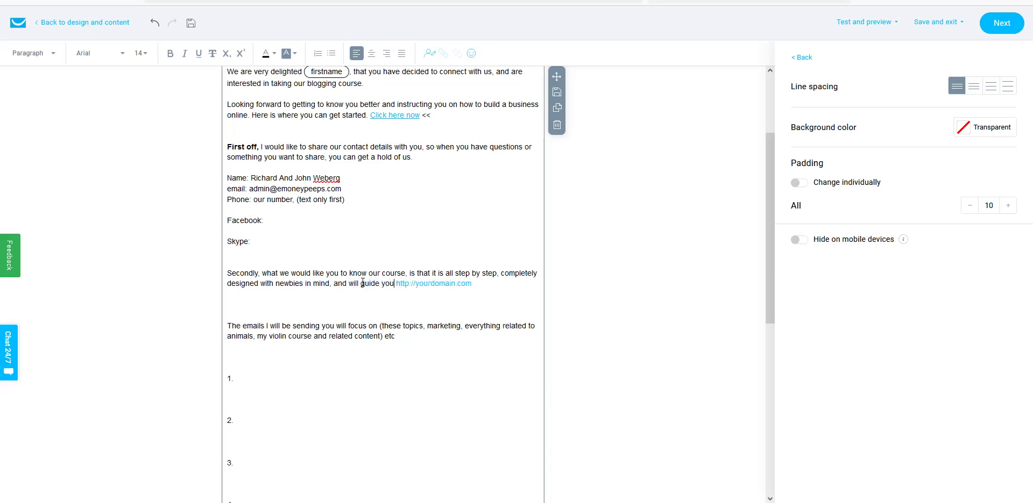
type("in the entire ")
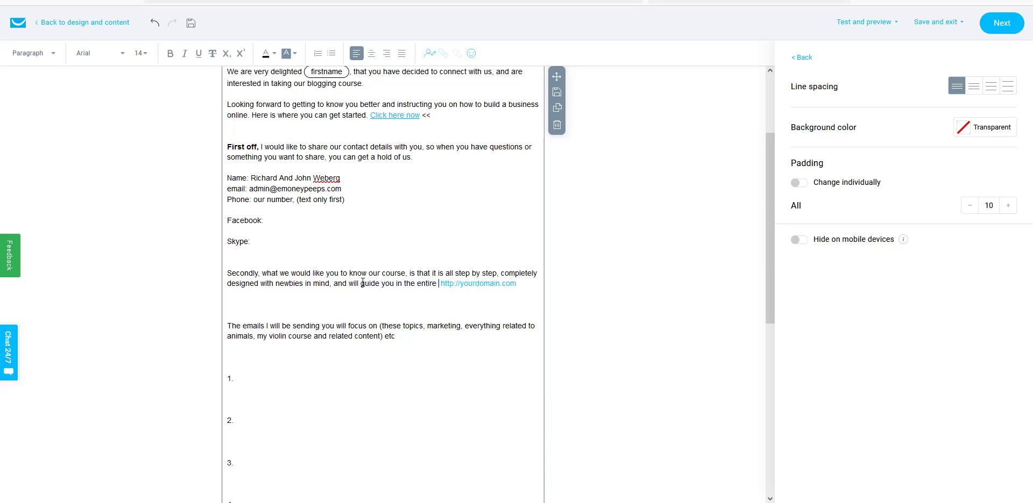
type("making mone")
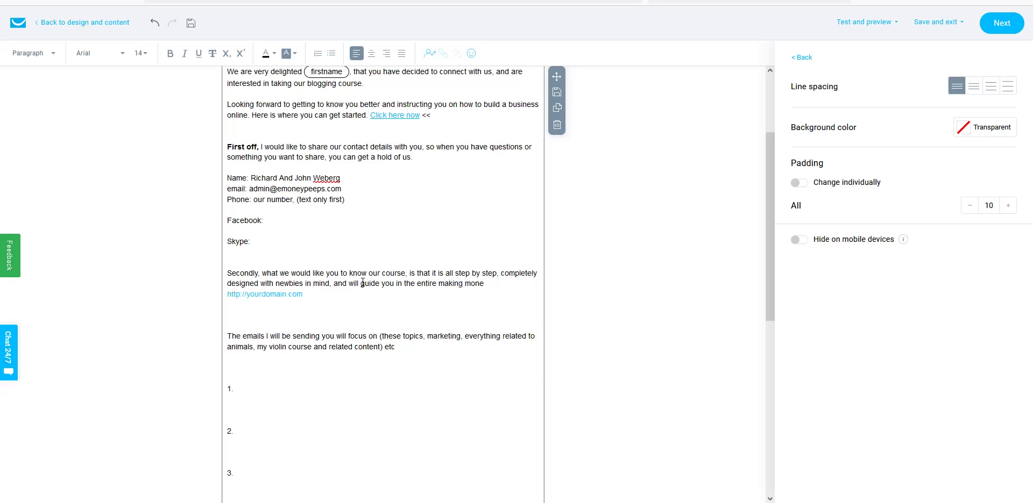
type("y online process.")
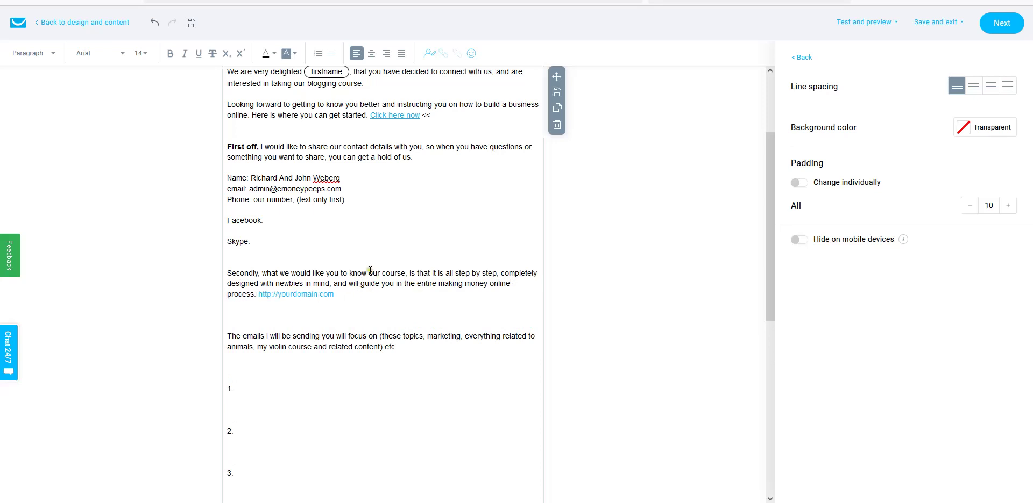
left_click(370, 272)
type("abou")
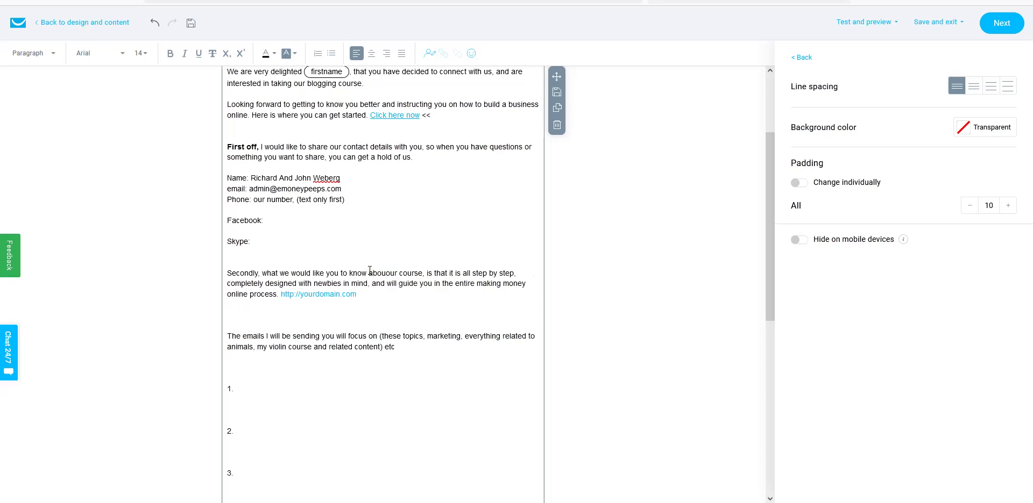
type("t")
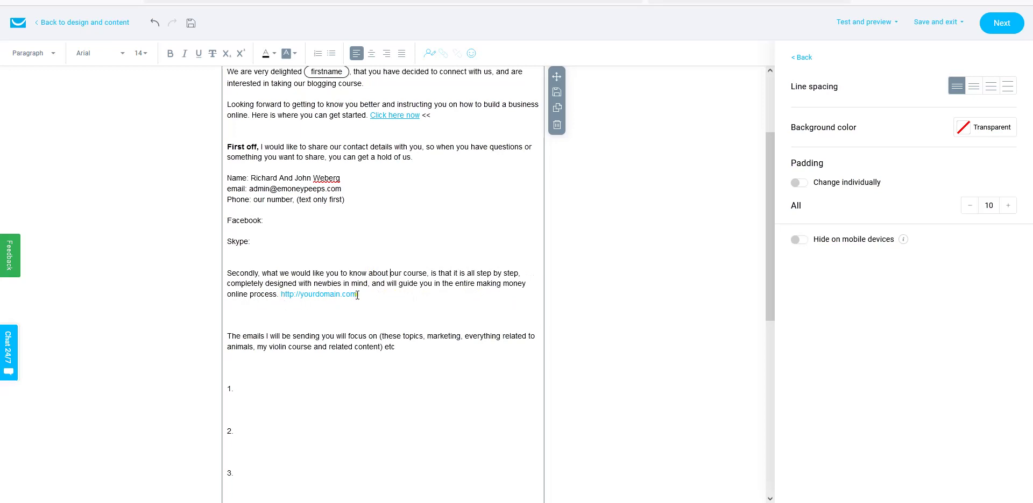
left_click_drag(356, 294, 281, 294)
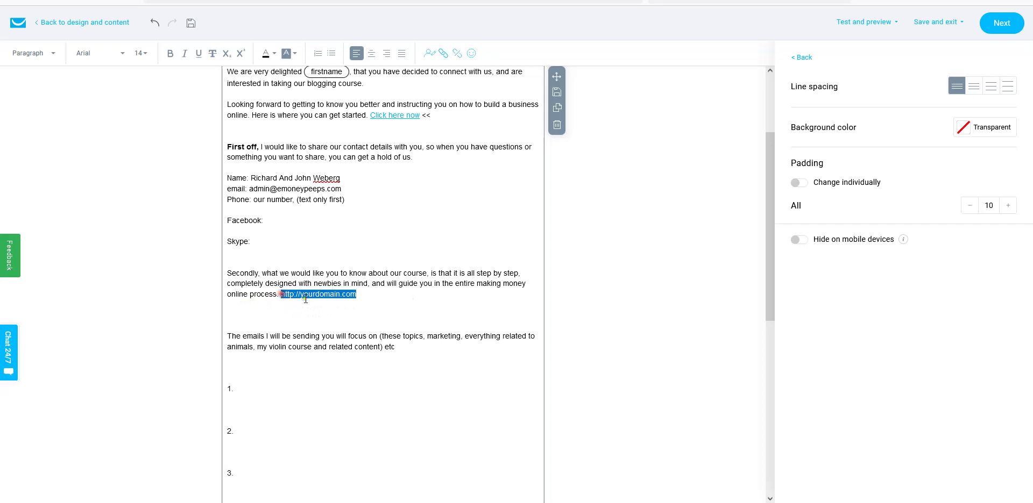
left_click(457, 53)
left_click(348, 293)
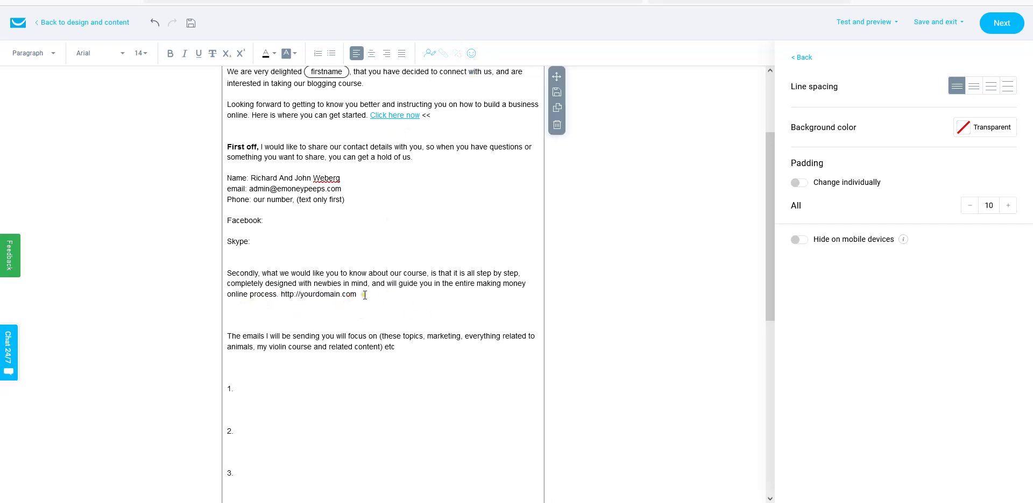
left_click_drag(356, 295, 280, 295)
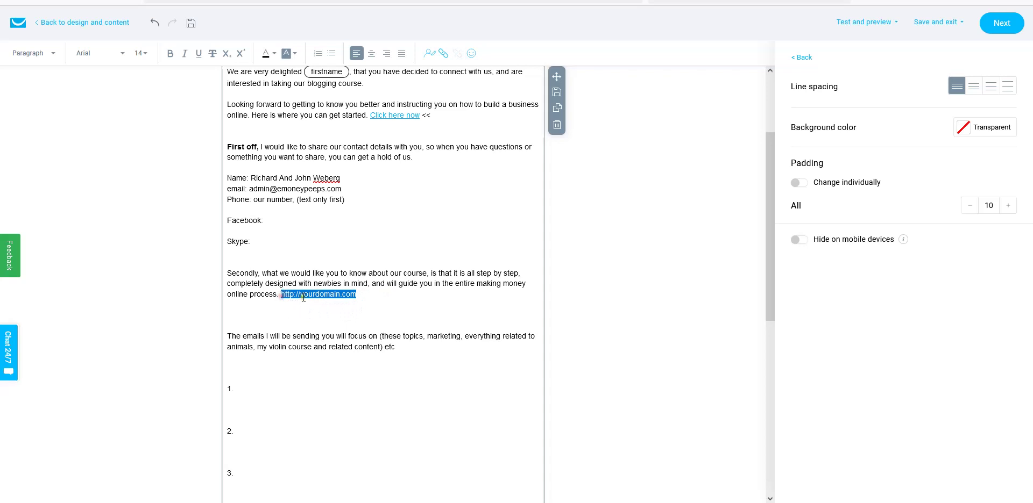
right_click(305, 295)
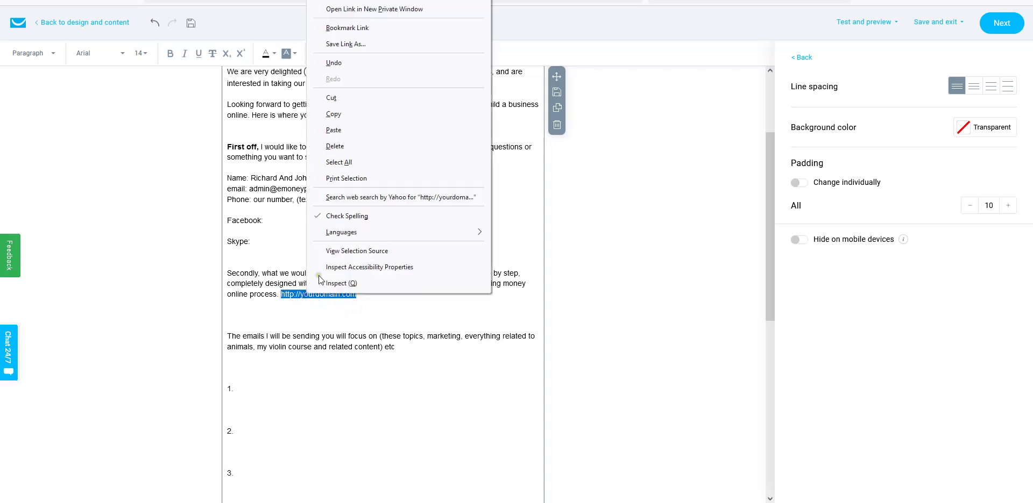
left_click(331, 130)
left_click_drag(363, 304, 228, 304)
key("ctrl+c")
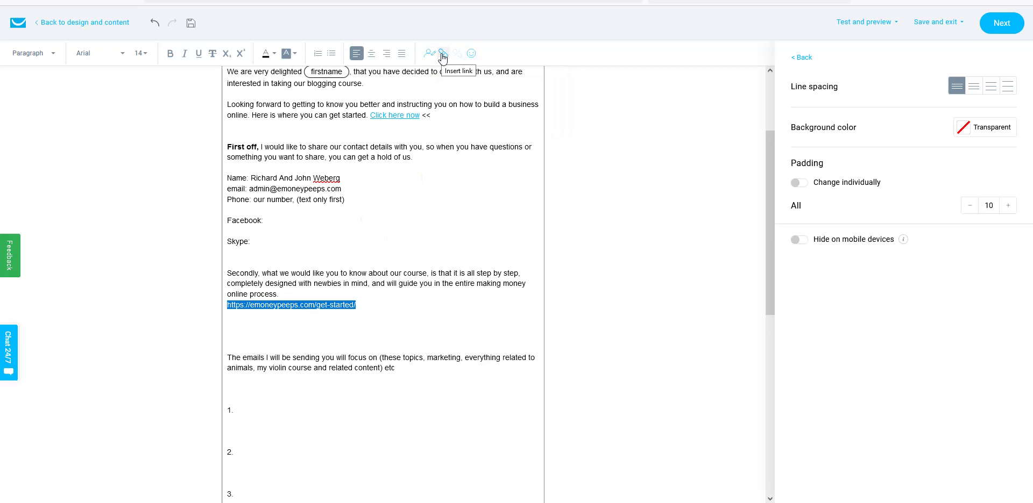
left_click(443, 53)
right_click(403, 235)
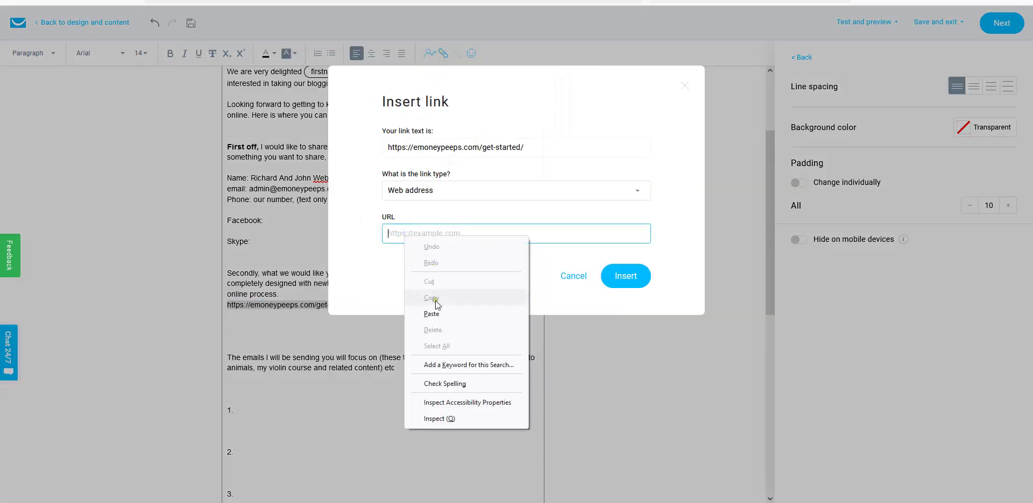
left_click(431, 312)
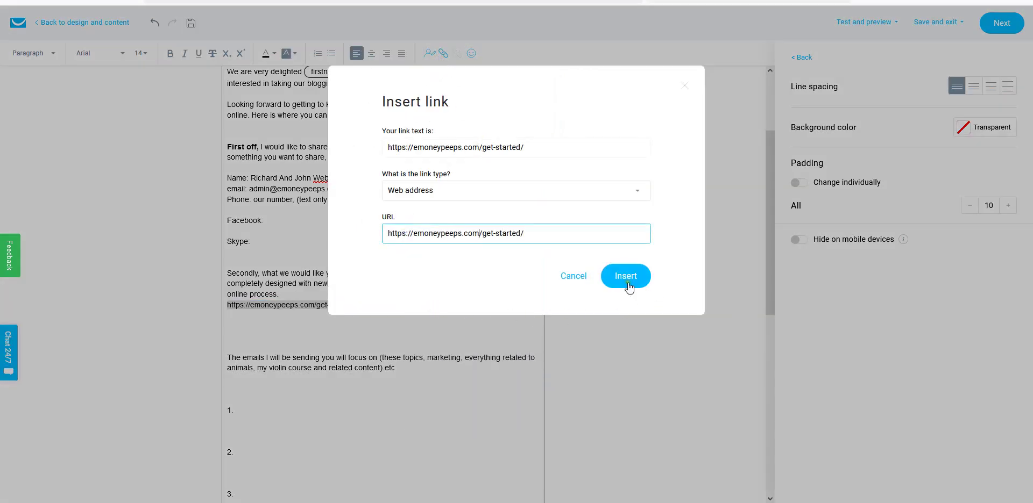
left_click(608, 281)
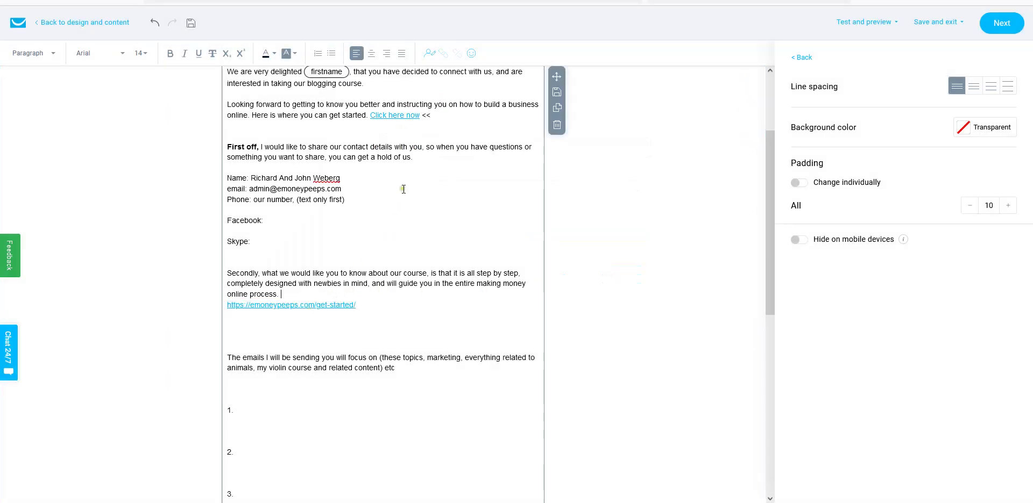
- Delete the extra blank lines between the get-started link and 'The emails I will be sending'
left_click(303, 294)
left_click(387, 283)
scroll(402, 327, "up", 1)
scroll(402, 327, "down", 2)
scroll(402, 328, "down", 1)
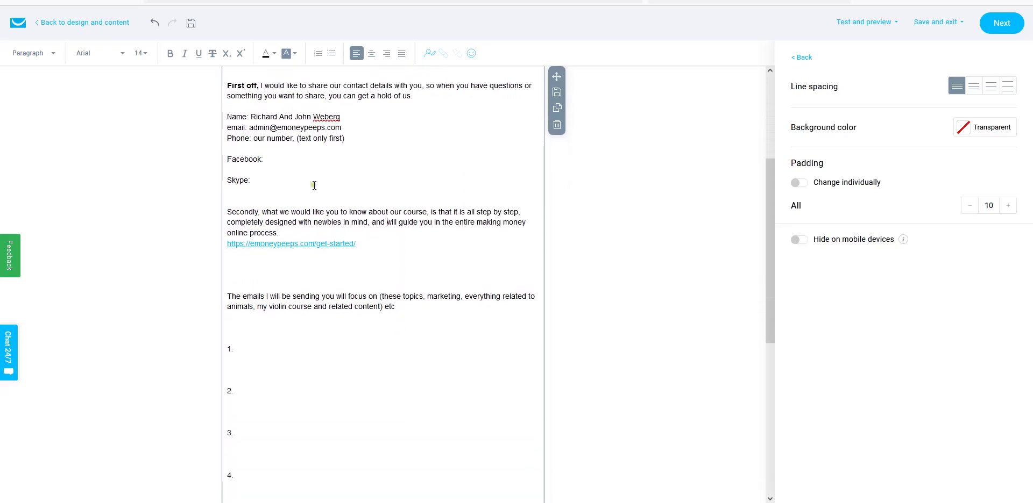
left_click(429, 230)
scroll(377, 277, "up", 3)
scroll(376, 280, "down", 3)
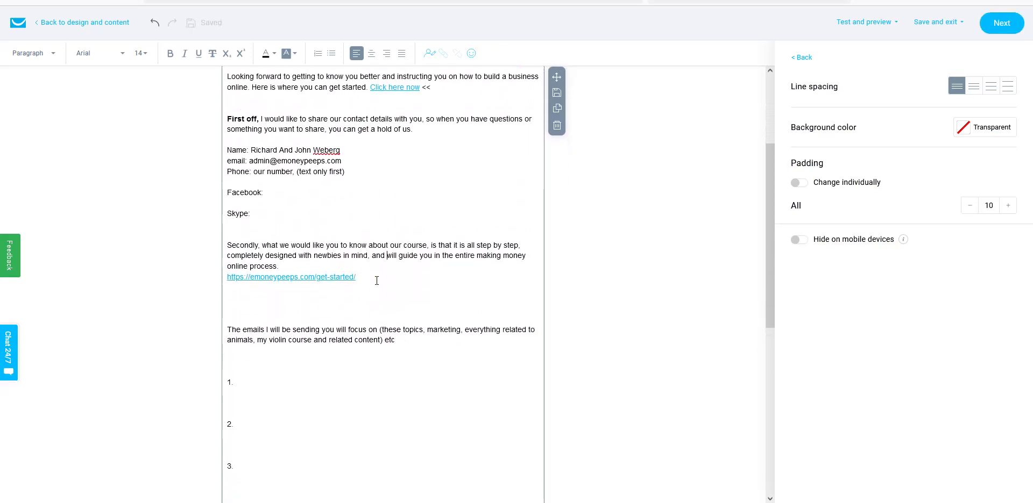
left_click(237, 278)
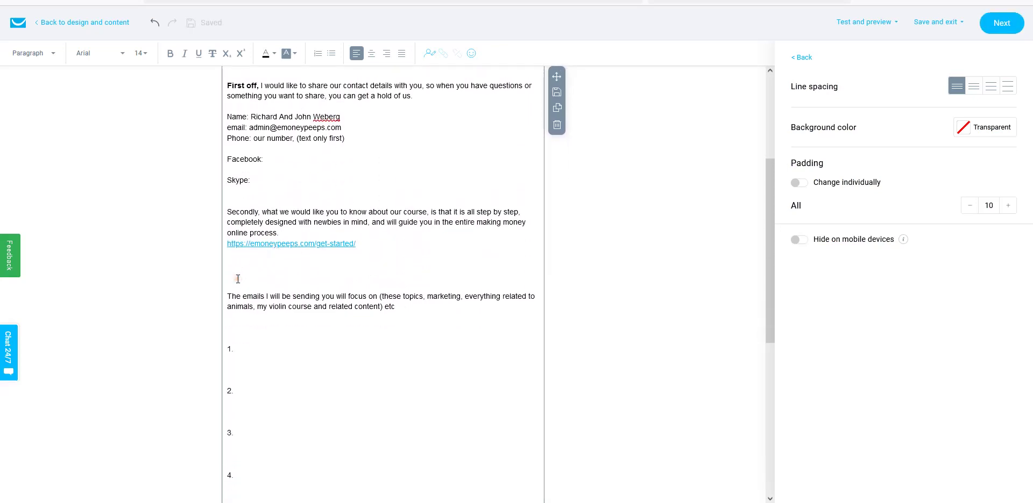
key("BackSpace")
key("Delete")
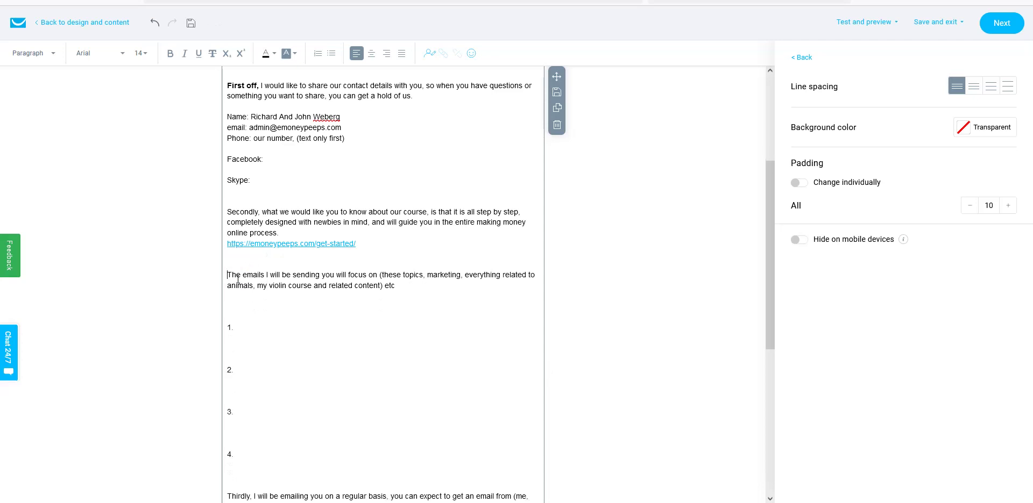
scroll(396, 337, "up", 3)
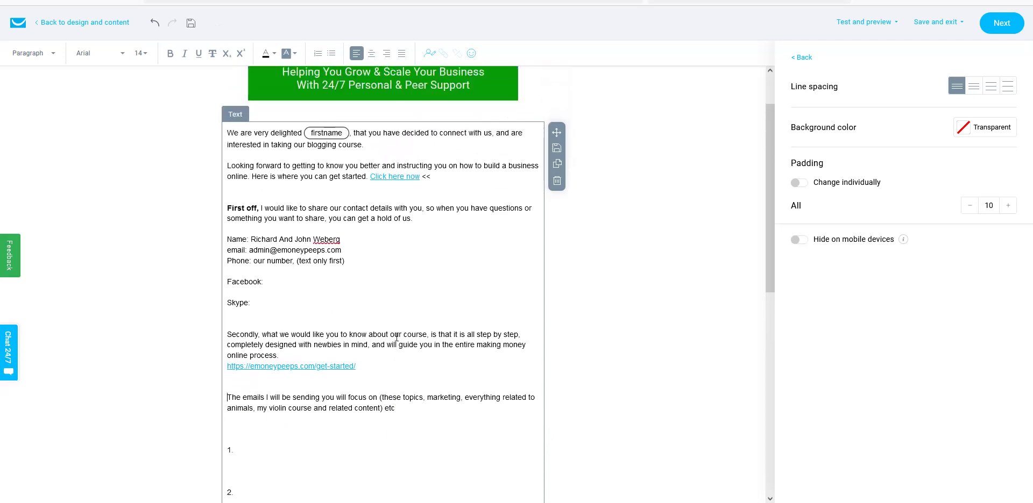
scroll(396, 338, "down", 2)
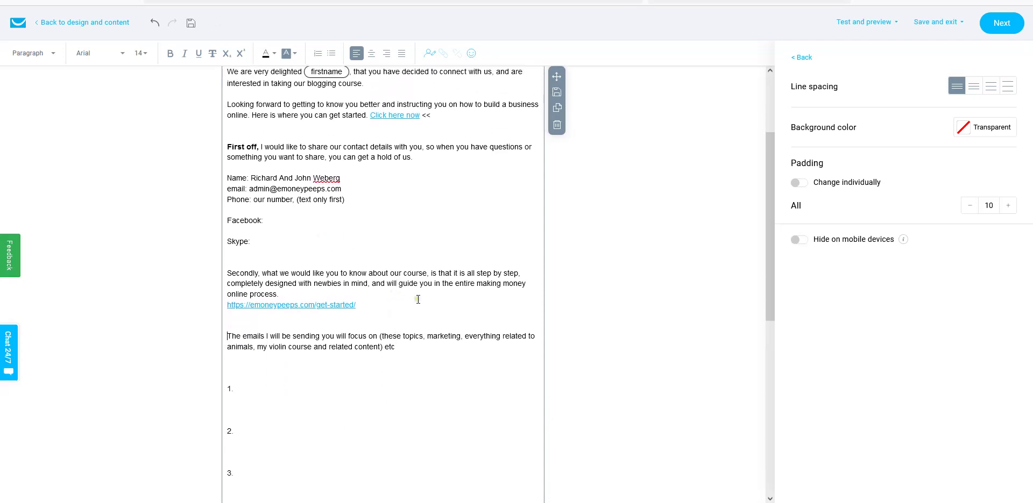
scroll(417, 297, "up", 1)
scroll(426, 324, "down", 2)
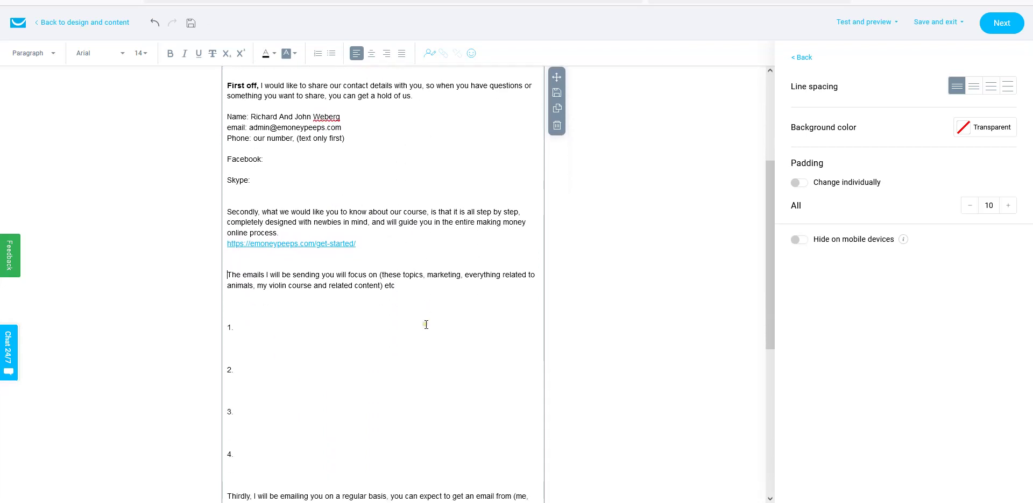
scroll(366, 321, "down", 1)
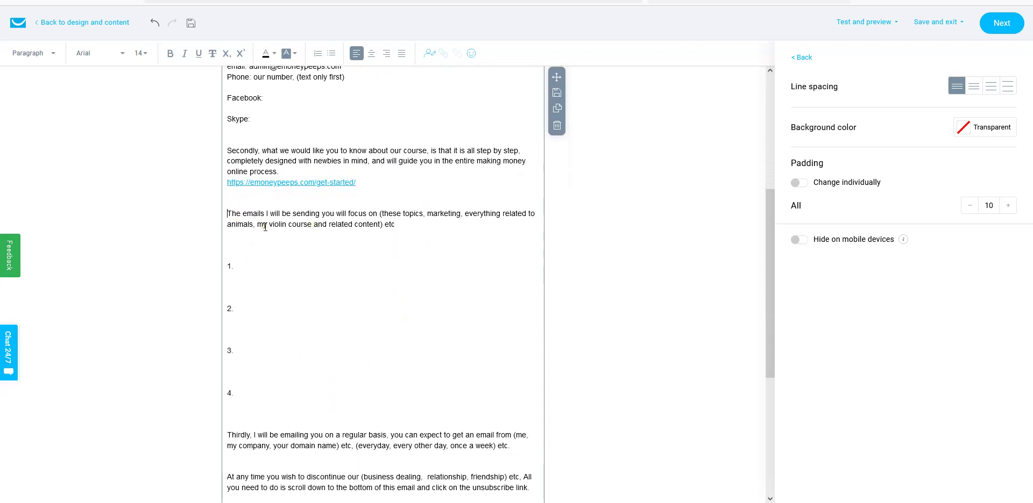
- Change 'The emails I will be sending' to 'The emails we will be sending'
left_click(265, 213)
key("Delete")
type("we")
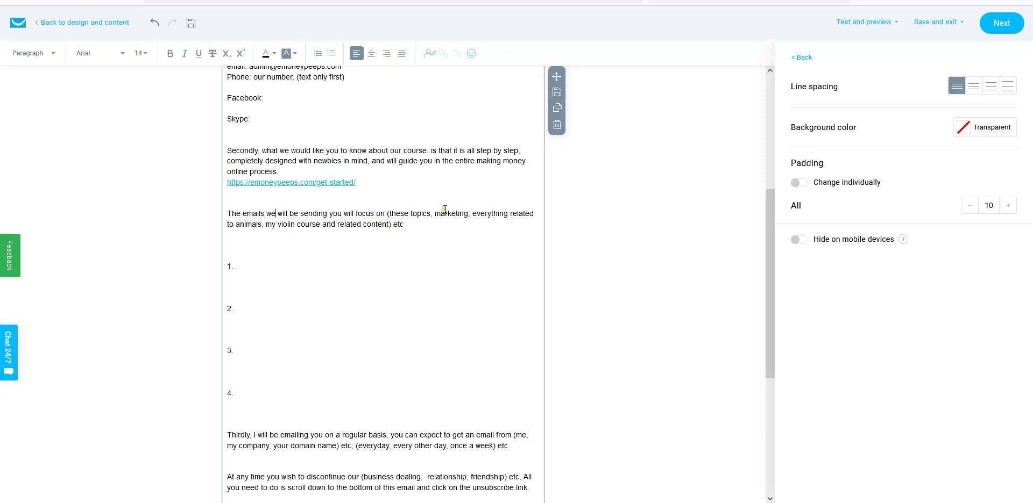
left_click_drag(438, 214, 461, 231)
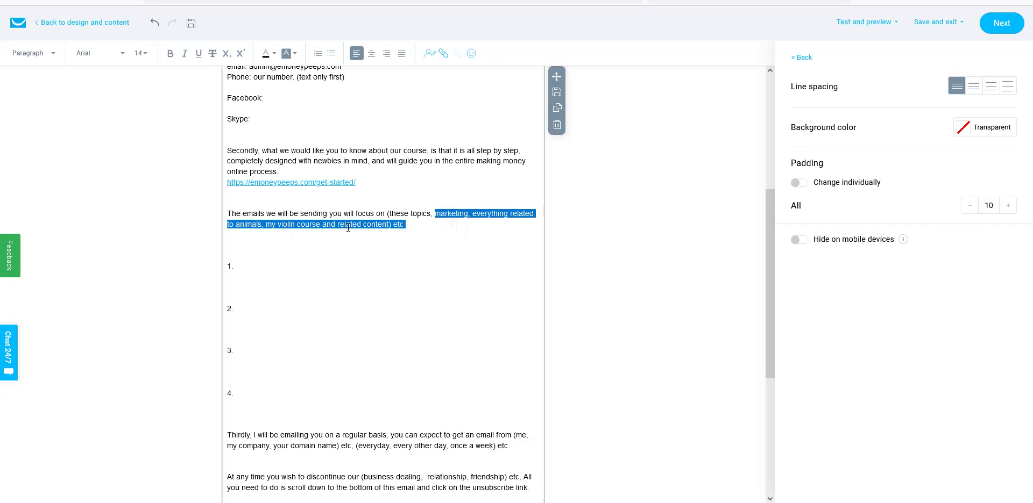
left_click(466, 216)
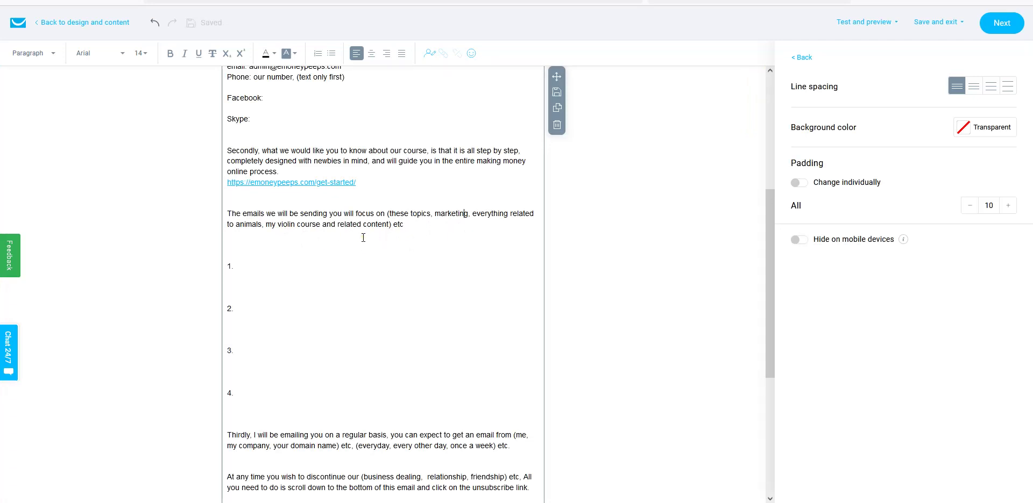
- Type list item 1: 'You will receive further emails related online marketing and building a successful business online'
scroll(381, 225, "down", 1)
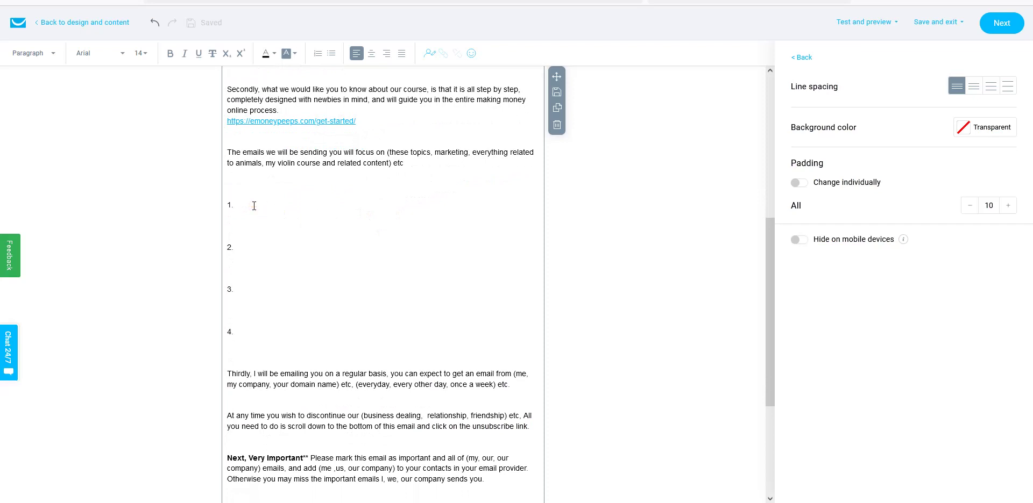
left_click(238, 245)
left_click(248, 291)
left_click(251, 207)
type("You will")
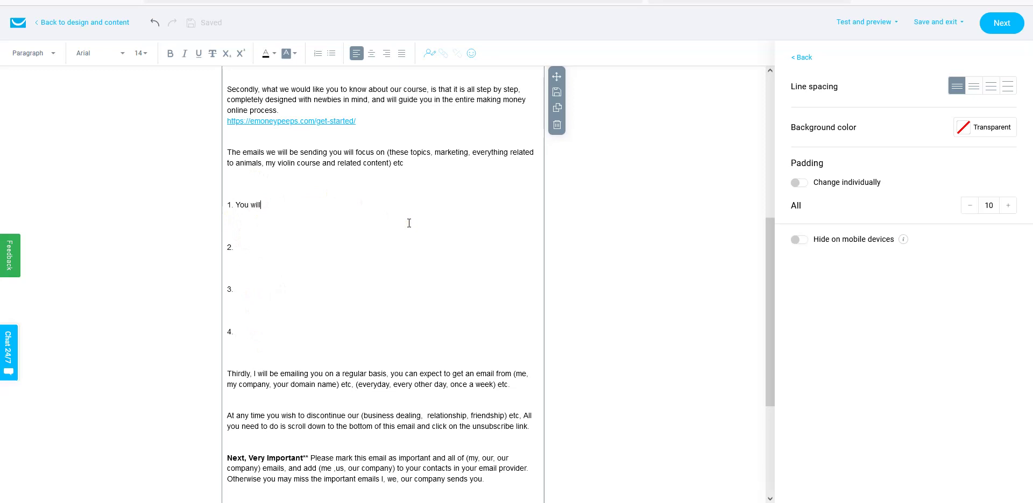
type(" receive ")
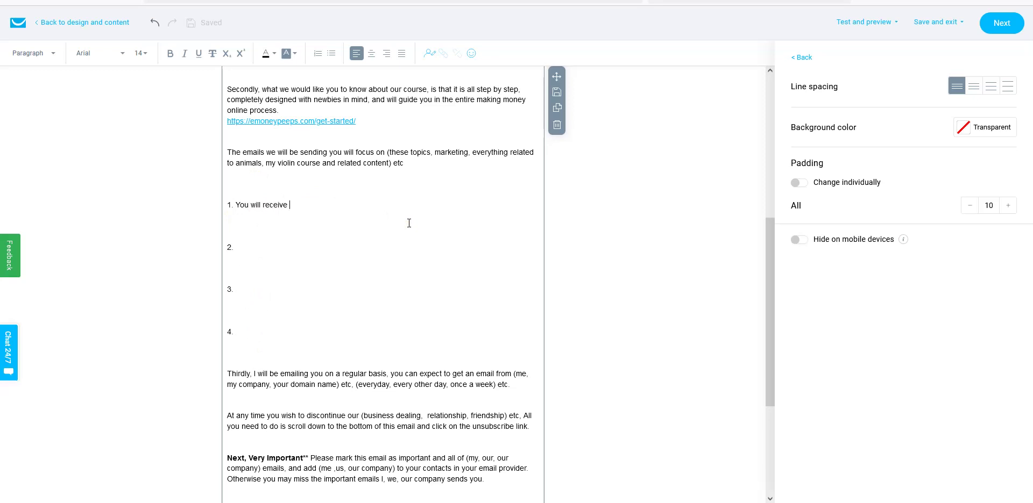
type("fu")
key("BackSpace")
type("further emai")
key("BackSpace")
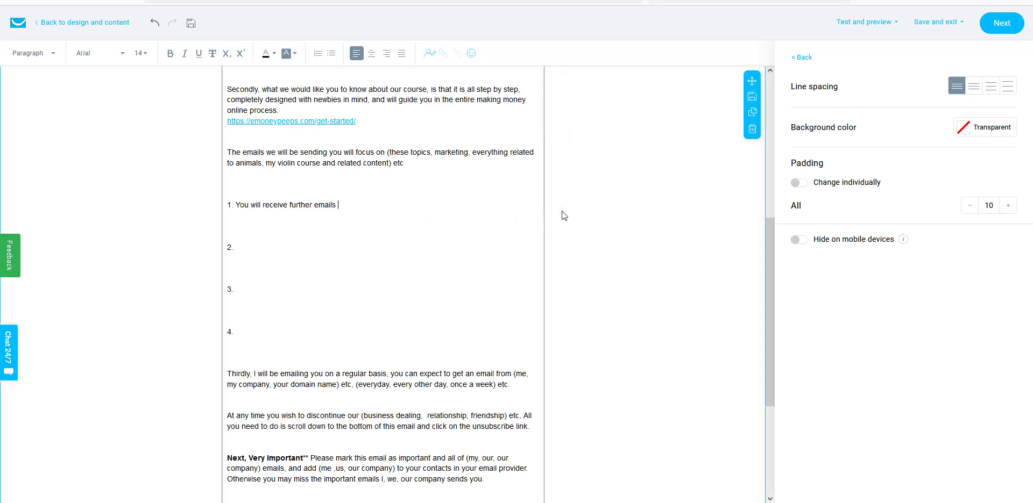
type("ls related online marketing and b")
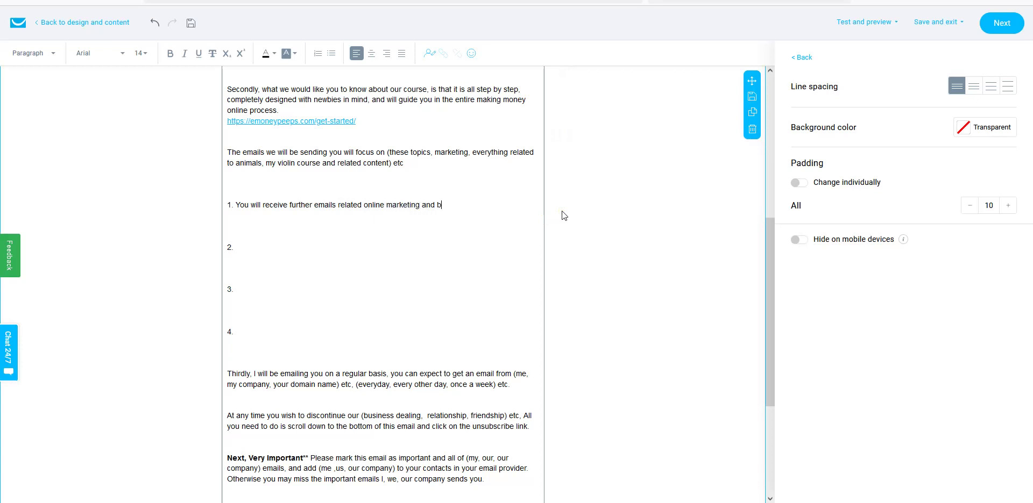
type("usi")
key("Left")
key("Left")
key("BackSpace")
type("ilding a successful busines")
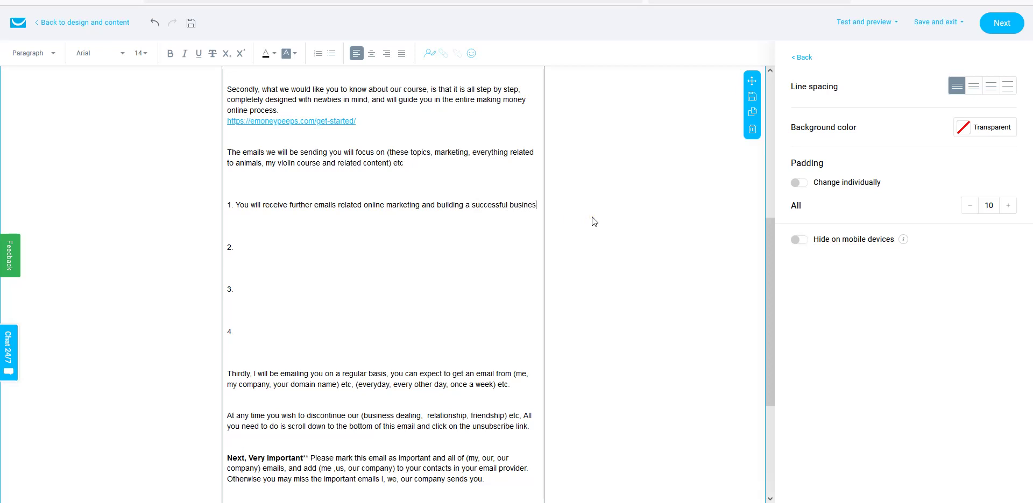
type("s online.")
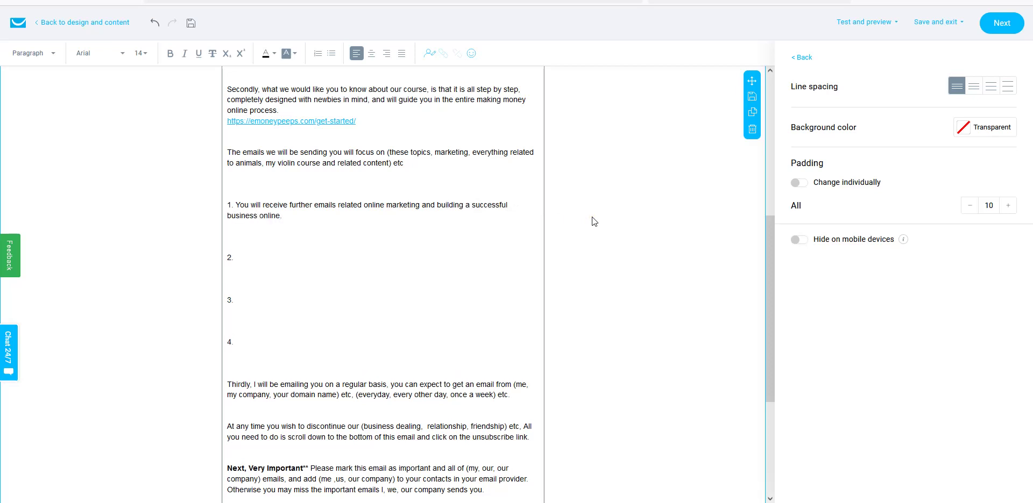
- Fill items 2–4 with 'Helpfull how to videos', 'Our latest blog post', and 'Discounts and specials on our products and services.'
left_click(263, 251)
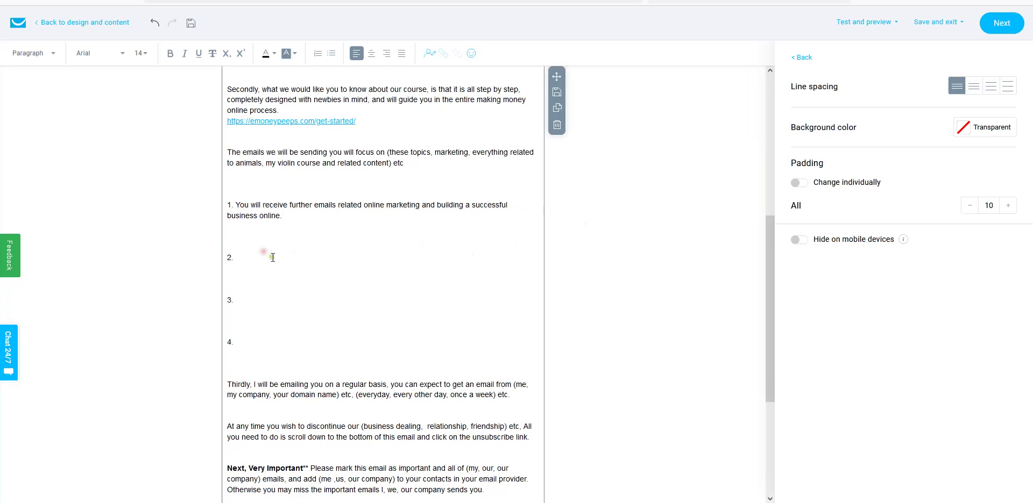
left_click(266, 260)
type("Helpfull how to videos")
left_click(257, 300)
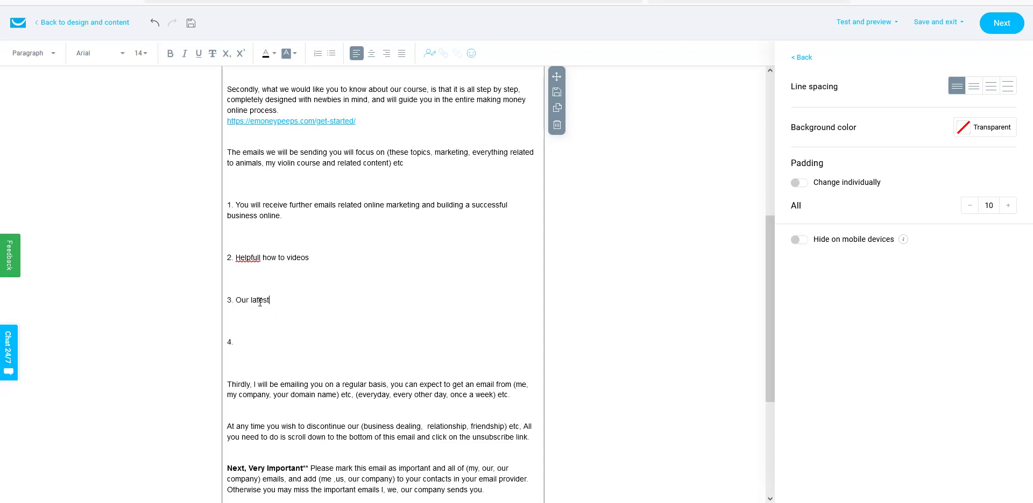
type("Our latest blog post")
left_click(261, 339)
type("Discounts and specials on our")
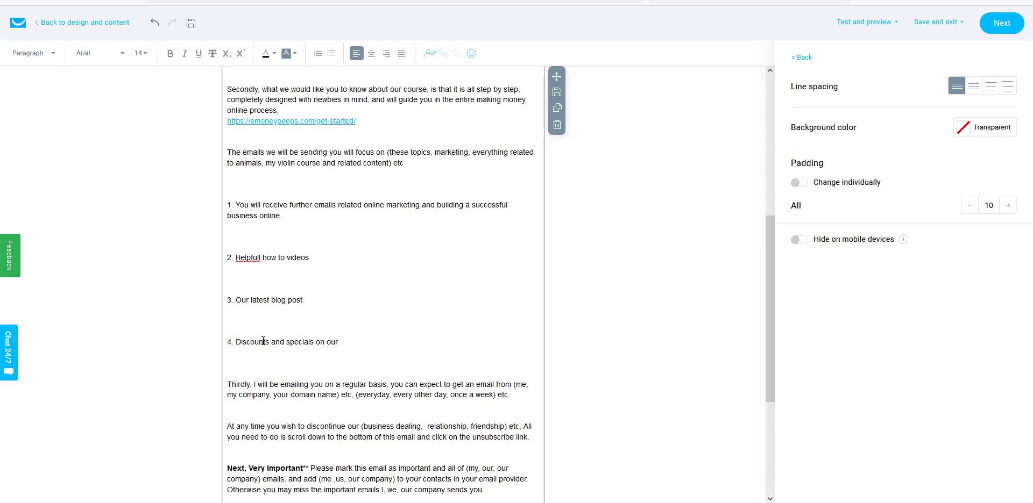
type(" products and services.")
- Add a fifth item '5. Other afffiliate marketing' and select the misspelled 'afffiliate'
key("Return")
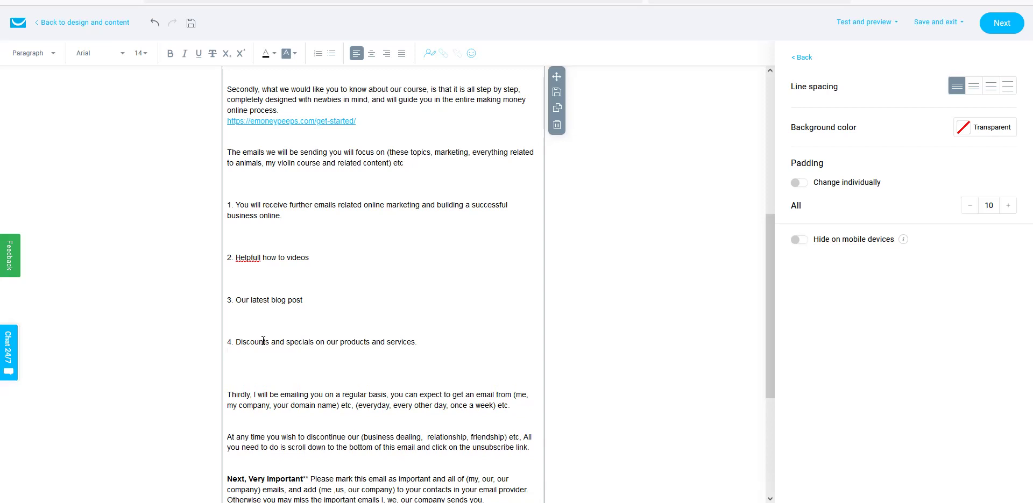
key("Return")
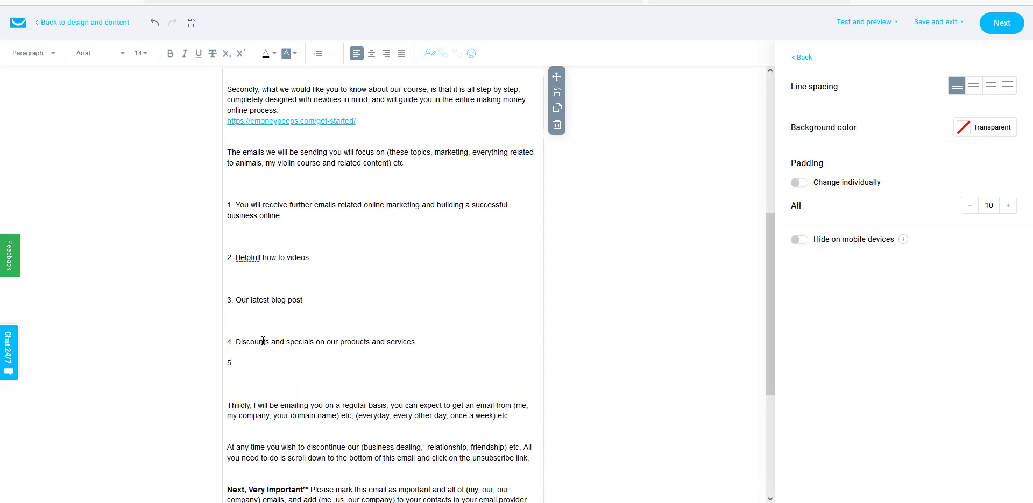
type("5. Other afffiliate marketing opportunities.")
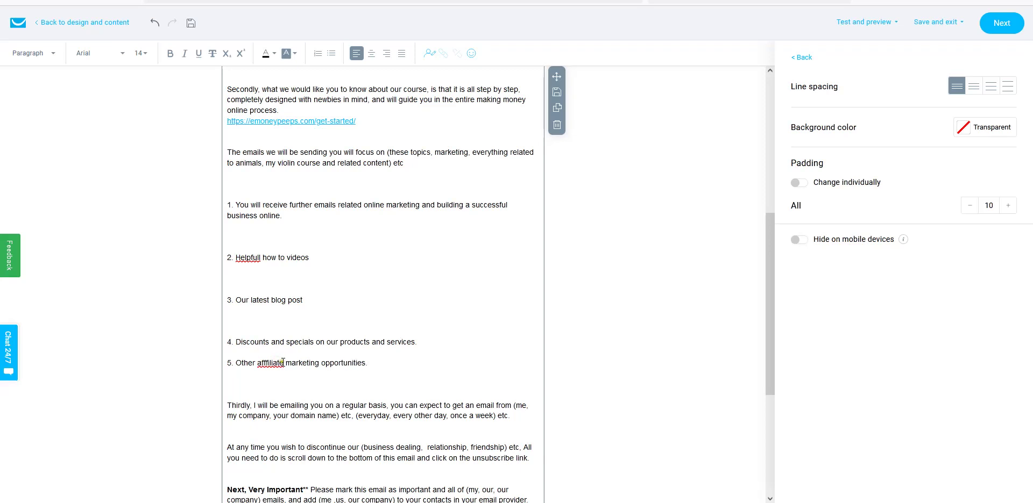
mouse_move(273, 364)
left_mouse_down()
mouse_move(283, 364)
mouse_move(258, 364)
left_mouse_up()
right_click(261, 362)
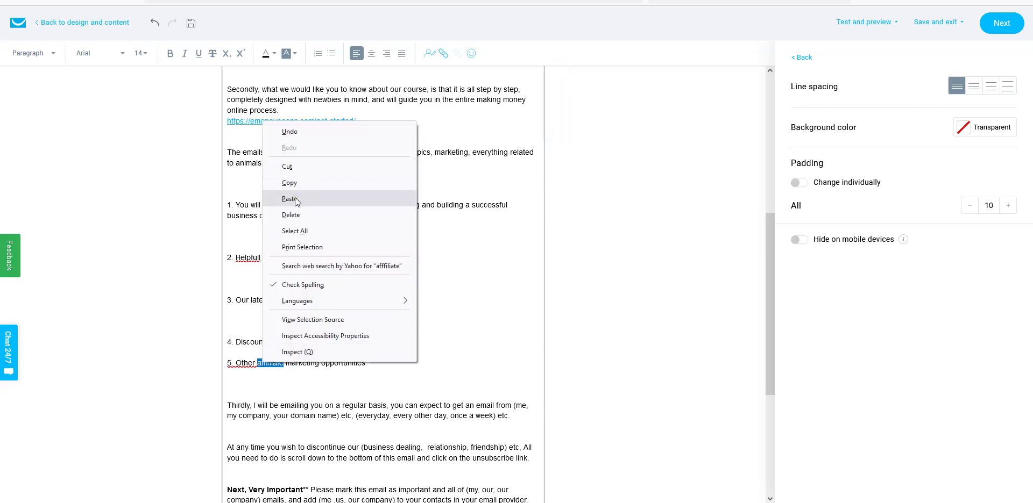
right_click(265, 366)
left_click(265, 367)
left_click(283, 364)
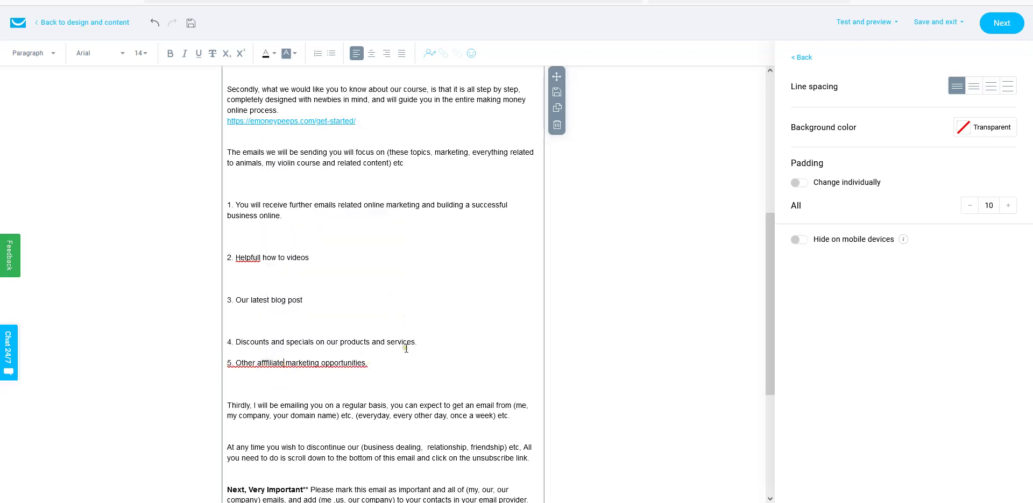
scroll(409, 344, "up", 2)
scroll(415, 345, "up", 1)
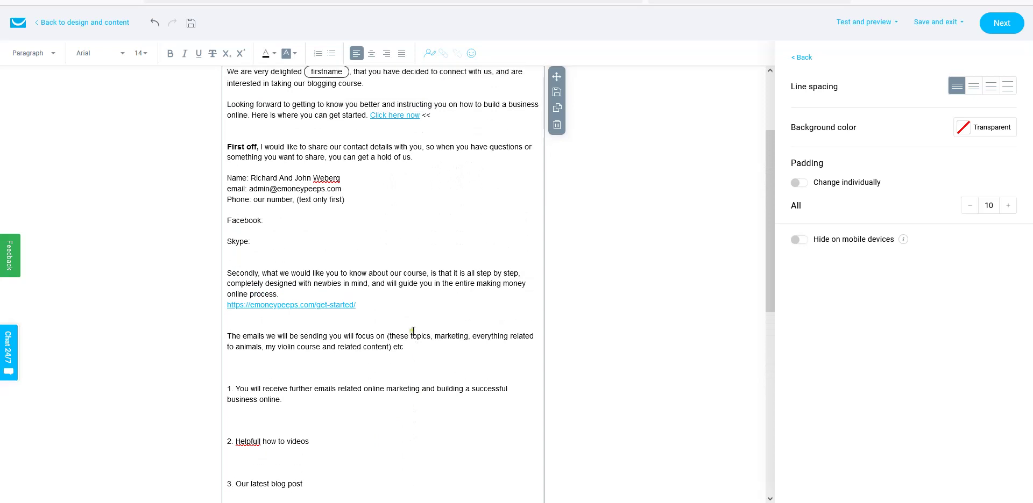
scroll(412, 302, "down", 2)
scroll(256, 350, "down", 1)
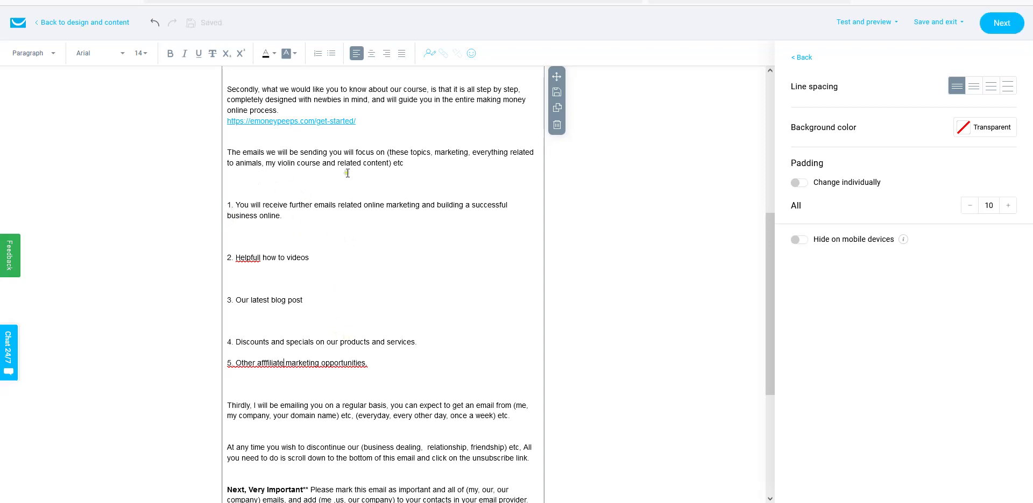
- Add the intro line 'This is what to expect from us' above the list and correct 'afffiliate' to 'affiliate'
left_click(244, 187)
type("This is what  to expect from us.")
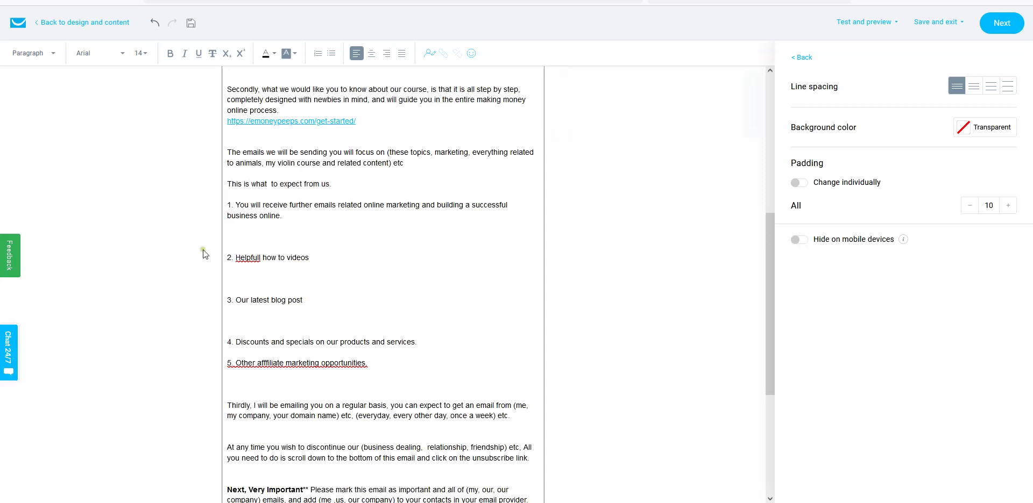
left_click(250, 259)
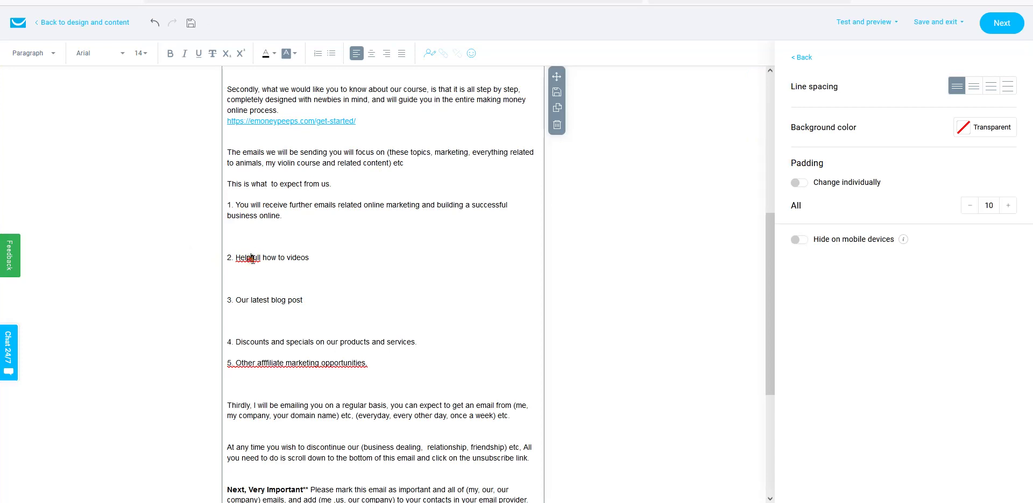
left_click(257, 363)
key("Delete")
key("Delete")
key("Delete")
key("Delete")
key("Delete")
key("Delete")
key("Delete")
key("Delete")
key("Delete")
key("Delete")
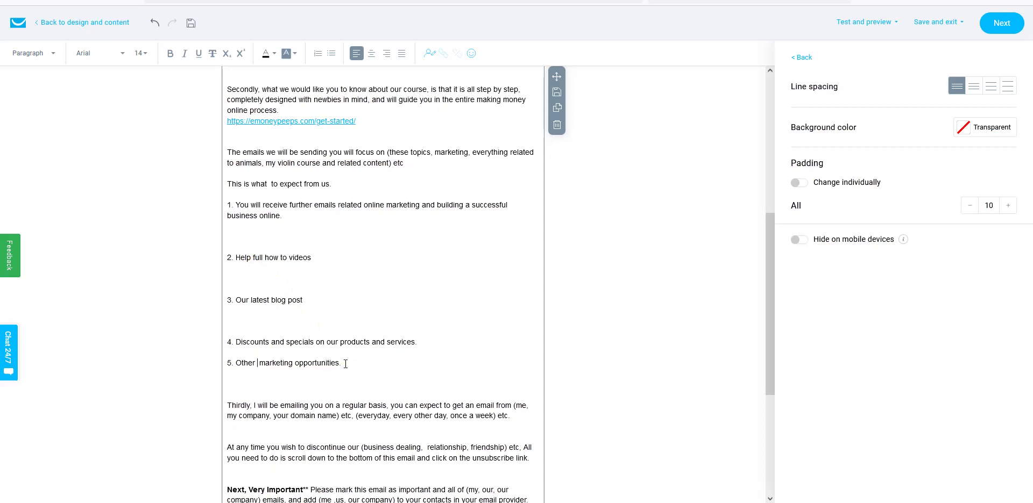
type("affiliate")
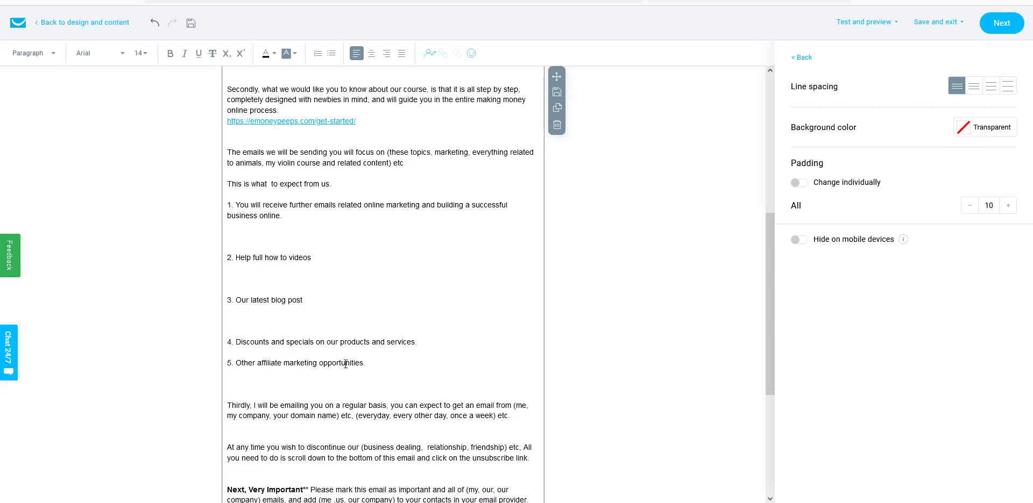
left_click(346, 364)
- Remove the blank lines between the numbered list items
left_click(267, 317)
key("BackSpace")
left_click(239, 285)
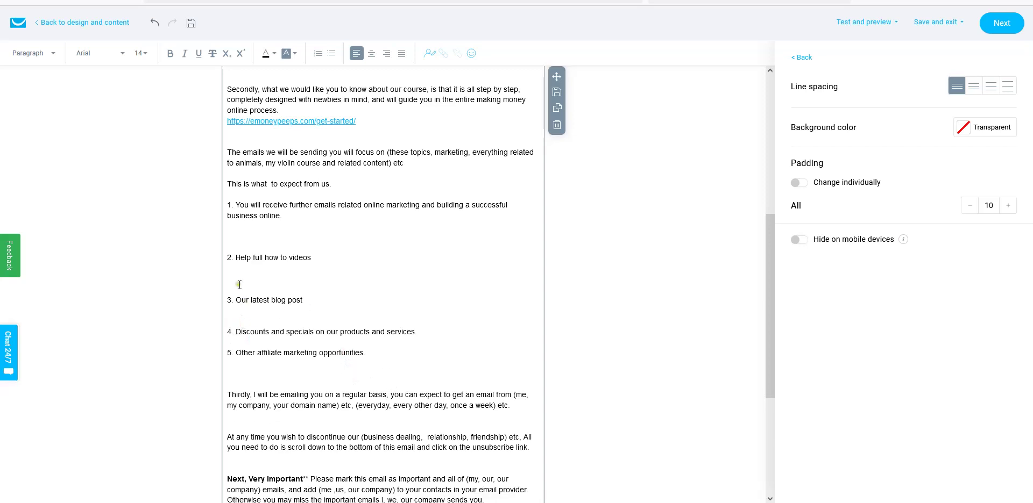
key("BackSpace")
left_click(235, 235)
key("BackSpace")
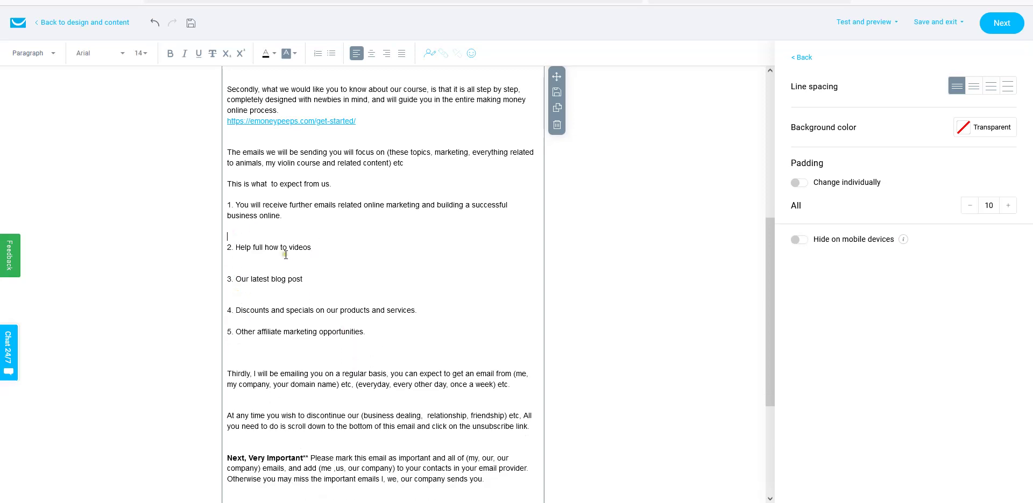
left_click(244, 265)
key("BackSpace")
left_click(256, 286)
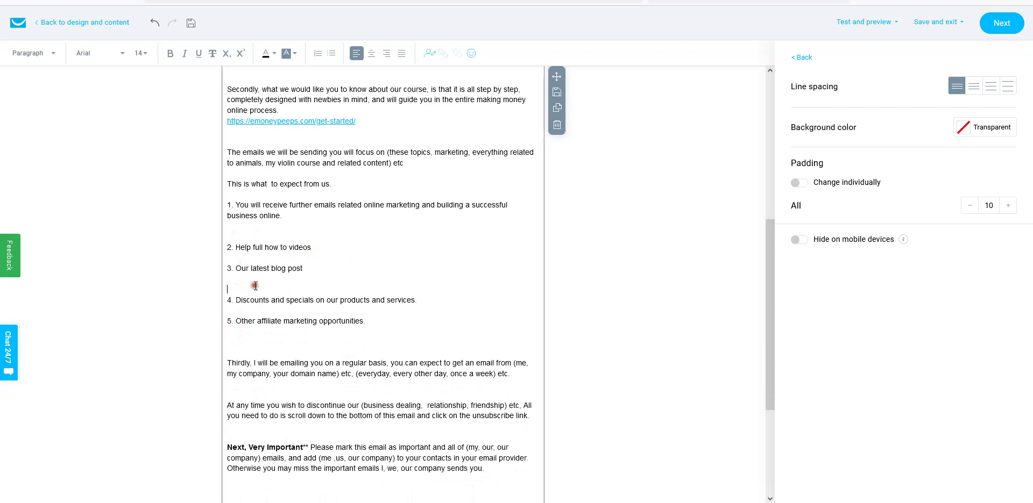
key("BackSpace")
left_click(241, 236)
key("BackSpace")
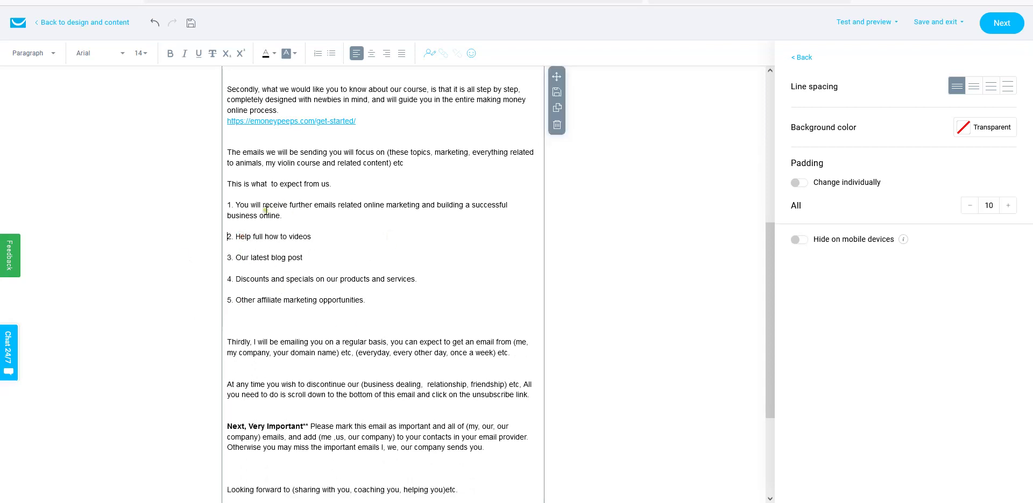
- Remove the extra space in 'This is what to expect from us.' and review the list
left_click(267, 186)
scroll(371, 282, "up", 2)
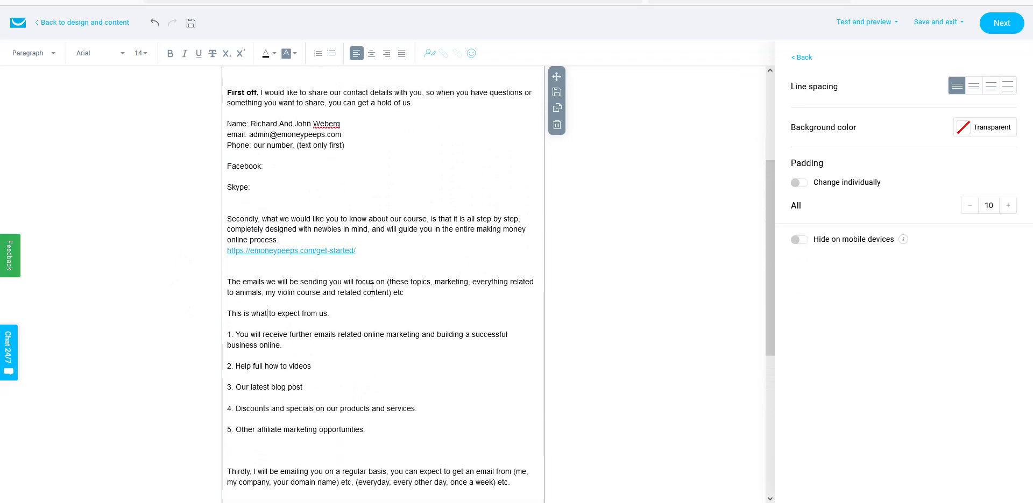
scroll(281, 199, "up", 1)
scroll(387, 326, "up", 1)
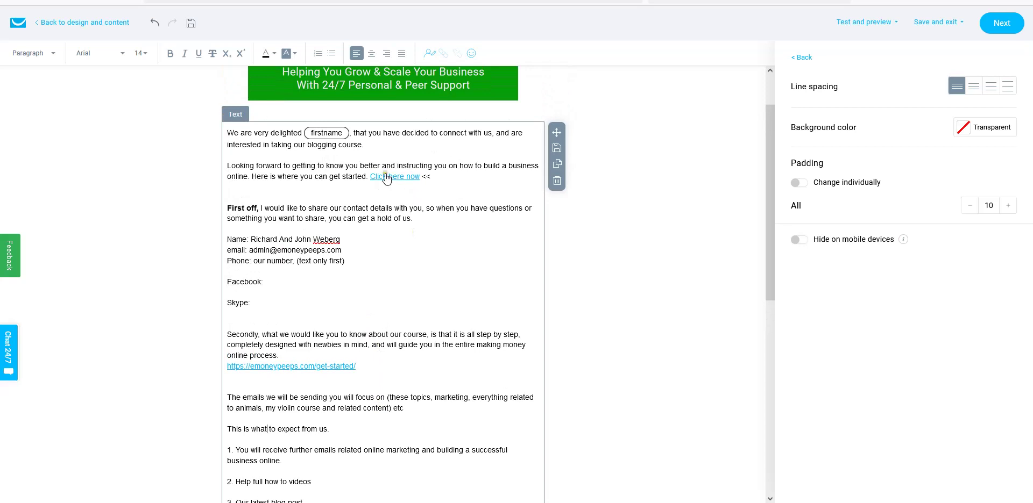
scroll(424, 273, "down", 5)
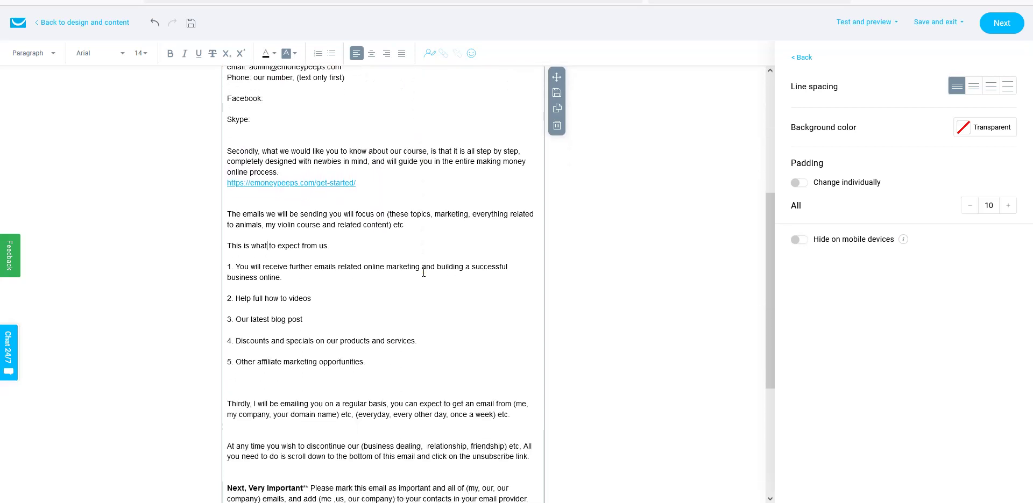
scroll(264, 314, "up", 2)
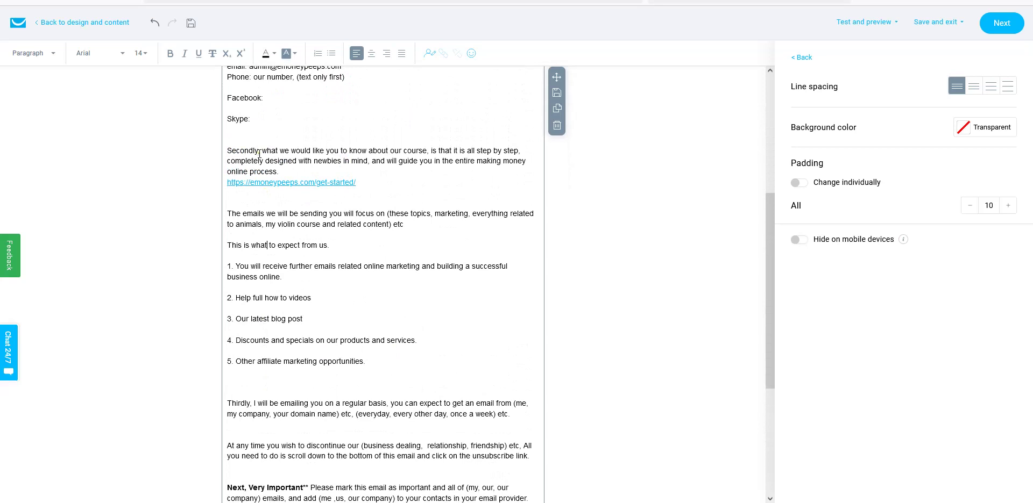
- Make the openers 'Secondly' and 'Thirdly' bold
left_click_drag(258, 151, 226, 153)
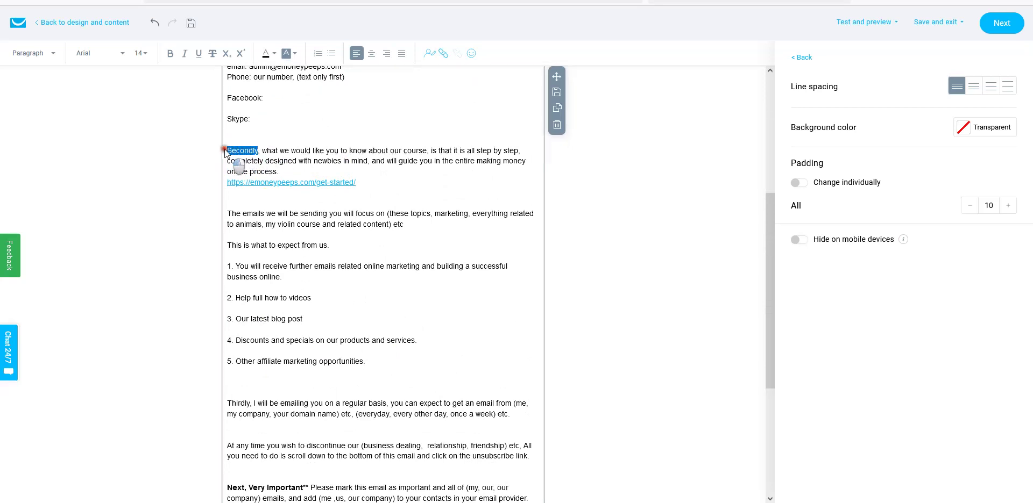
left_click(170, 53)
left_click(358, 162)
scroll(364, 171, "up", 2)
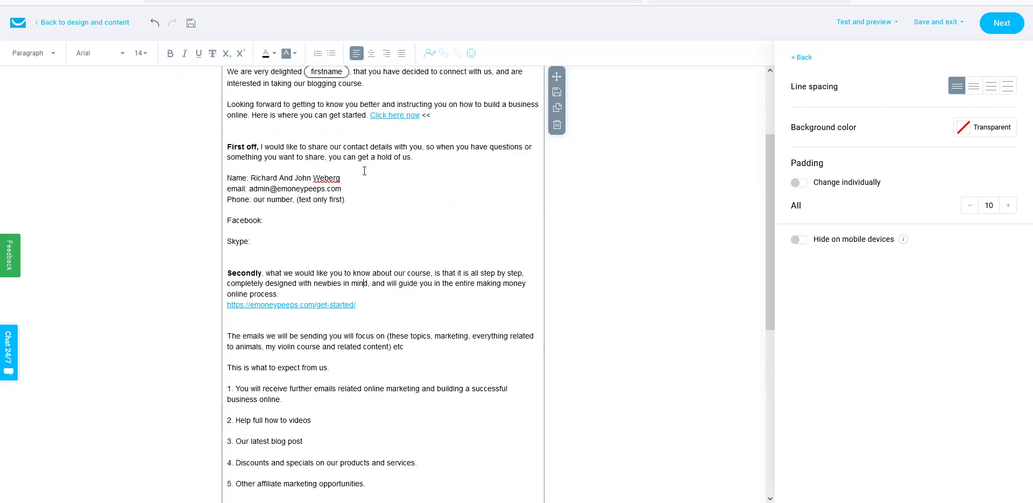
scroll(334, 248, "down", 3)
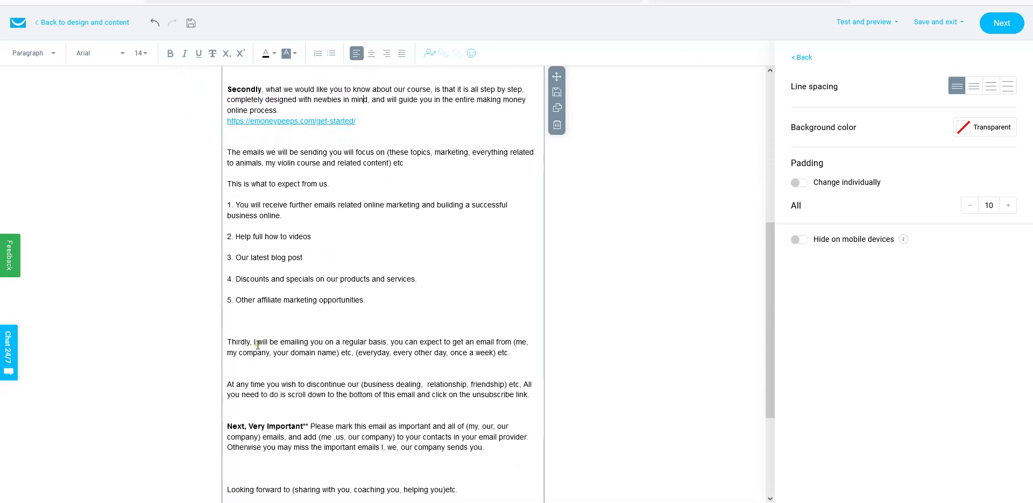
left_click_drag(253, 342, 227, 342)
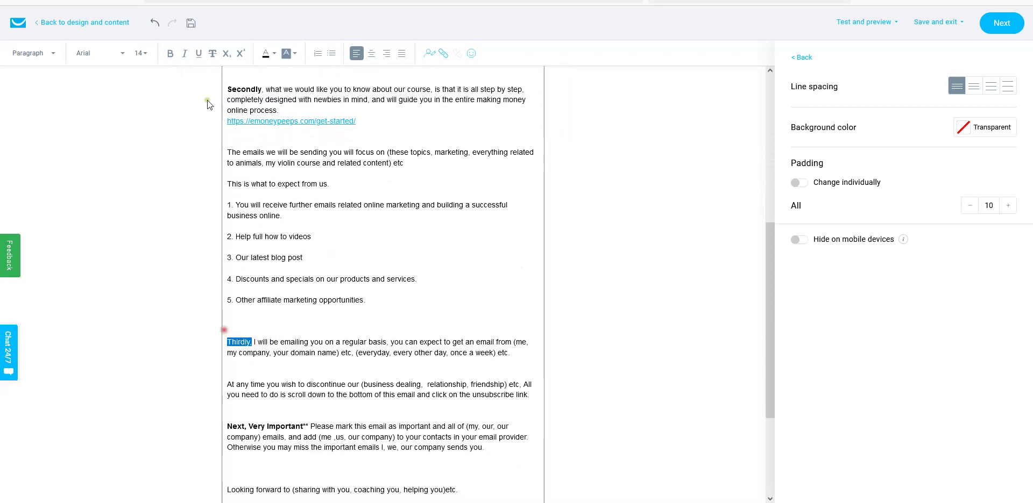
left_click(170, 53)
left_click(269, 309)
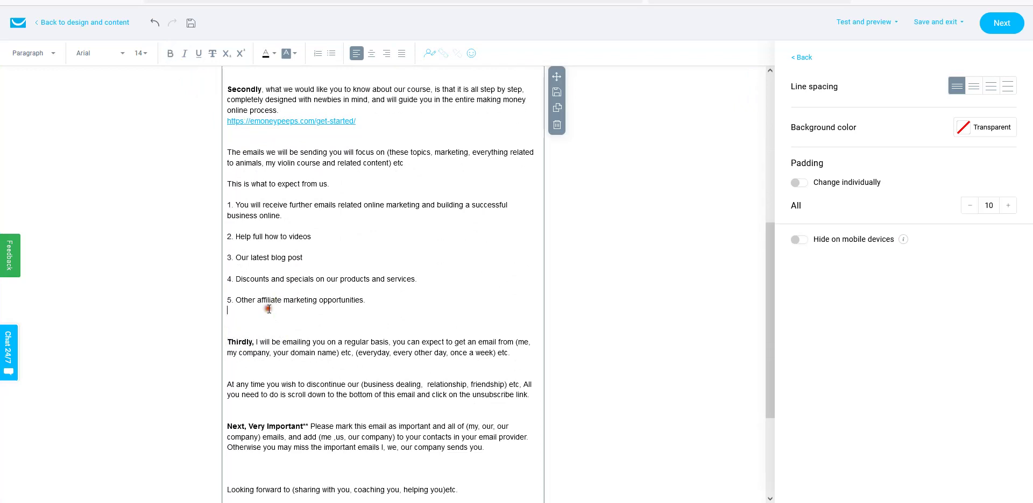
- Change 'I will' to 'we will' in the Thirdly sentence
scroll(269, 308, "down", 1)
left_click(256, 281)
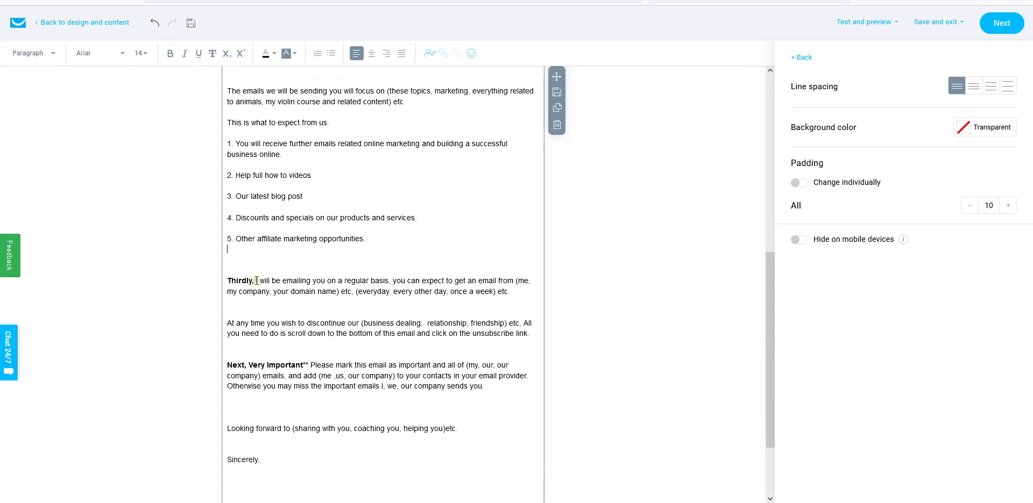
key("BackSpace")
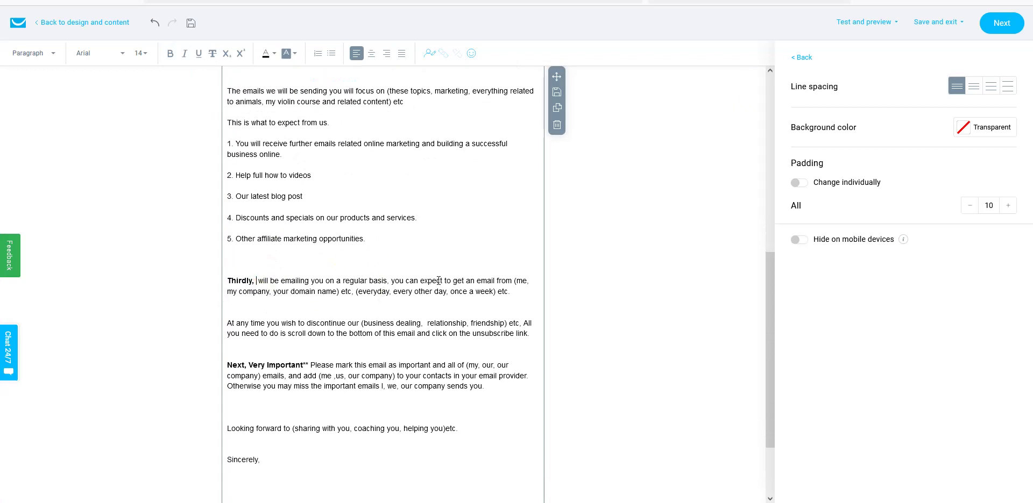
type("we")
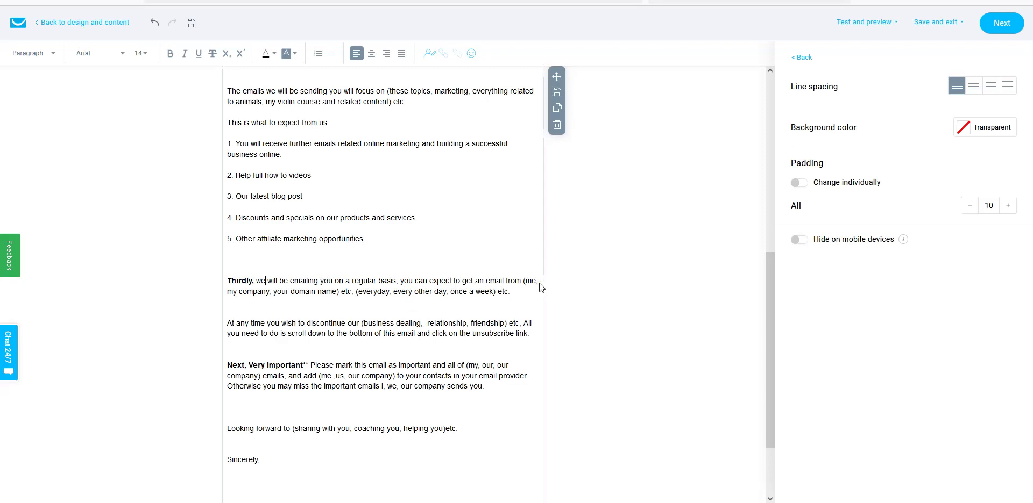
- Replace the Thirdly line's placeholder brackets so it reads 'an email from us, almost every single day.'
left_click(524, 281)
left_click_drag(523, 281, 352, 293)
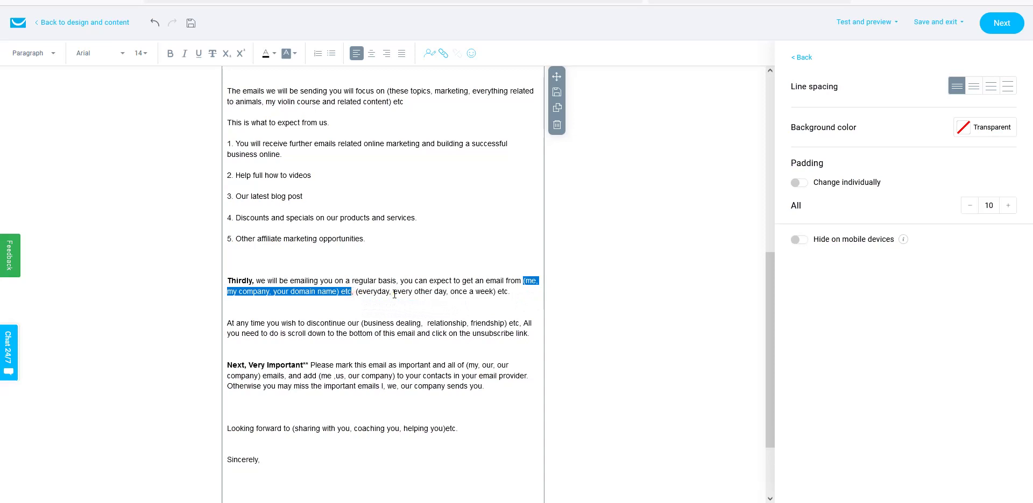
key("BackSpace")
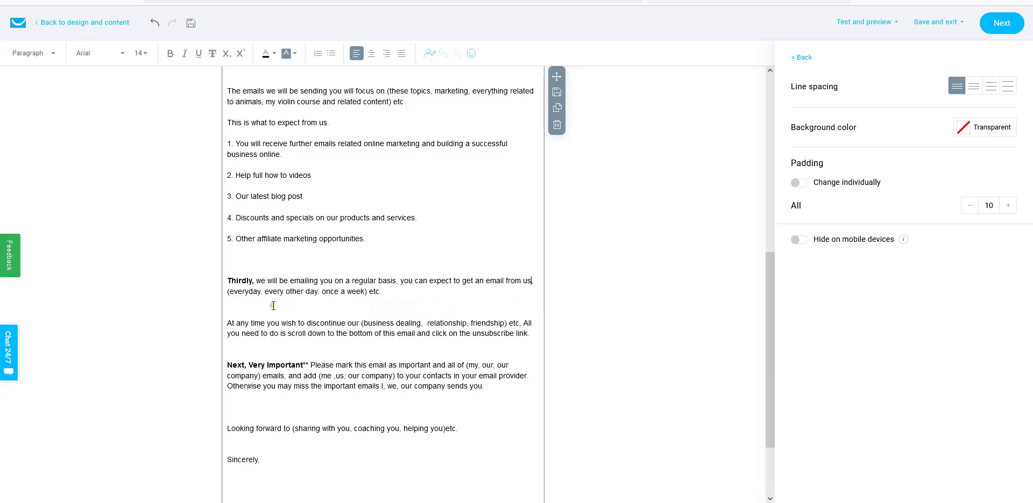
left_click_drag(228, 291, 312, 299)
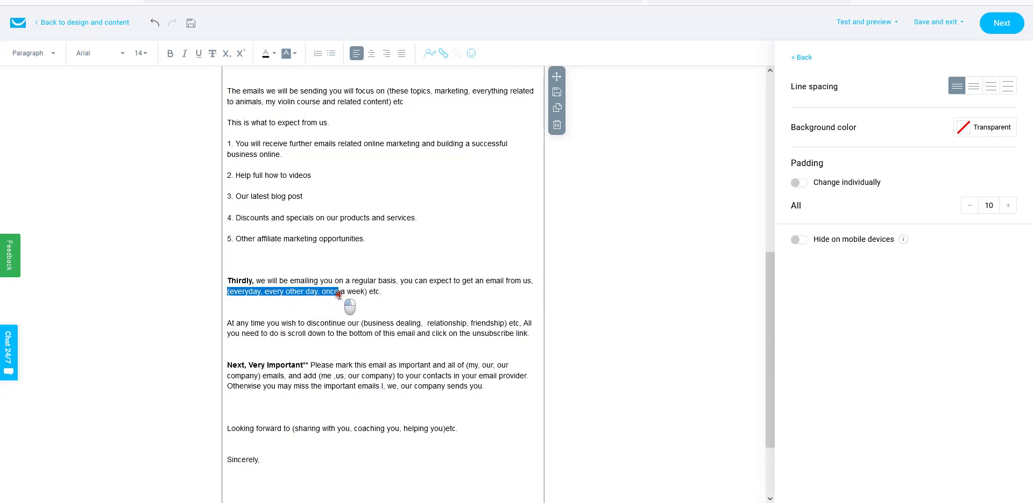
type("almost every single day.")
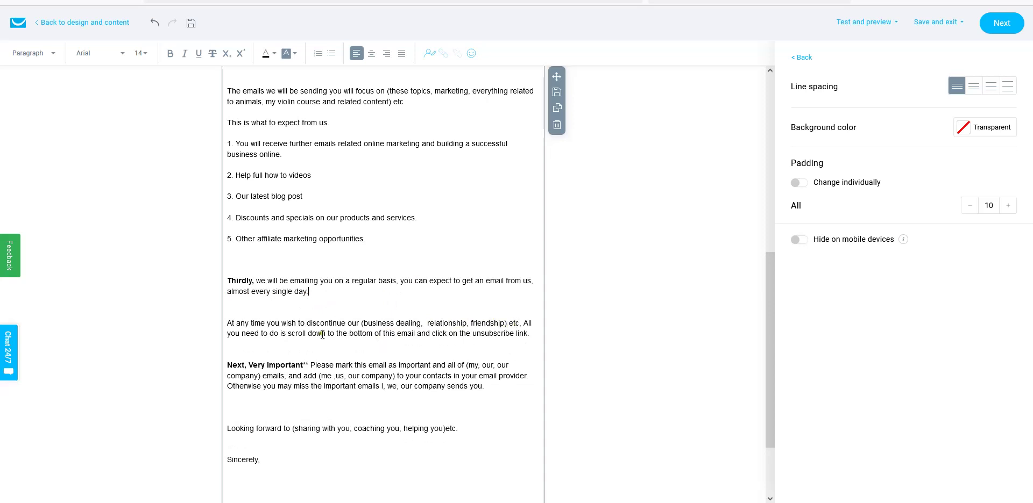
- Insert 'or any of our emails' into the unsubscribe sentence and remove the extra space after 'dealing,'
left_click(417, 334)
type("or any of")
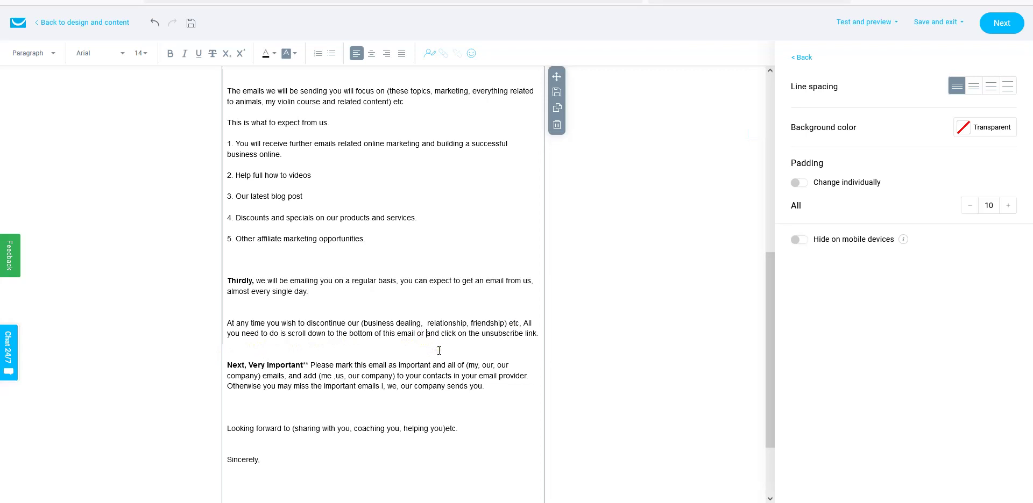
type(" our emails an")
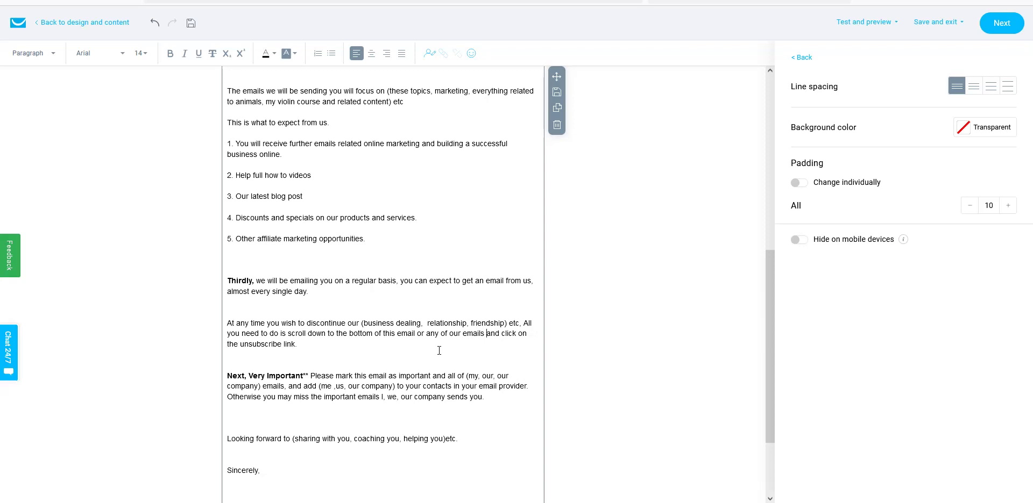
left_click(313, 342)
left_click(424, 323)
key("BackSpace")
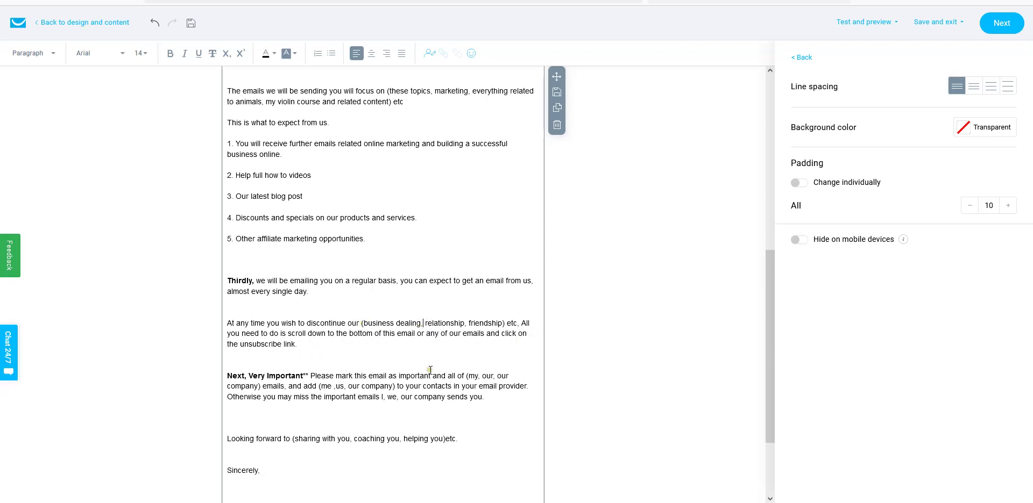
scroll(413, 323, "up", 2)
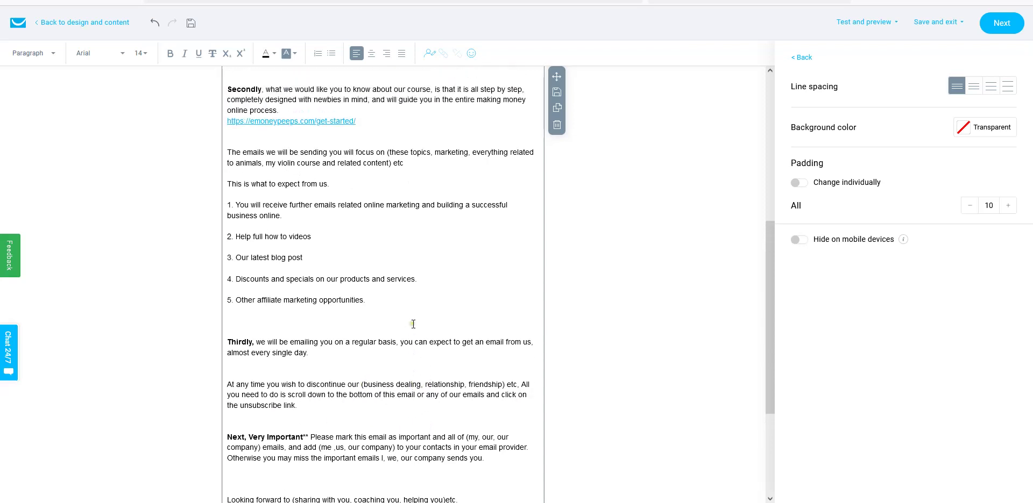
scroll(411, 326, "down", 2)
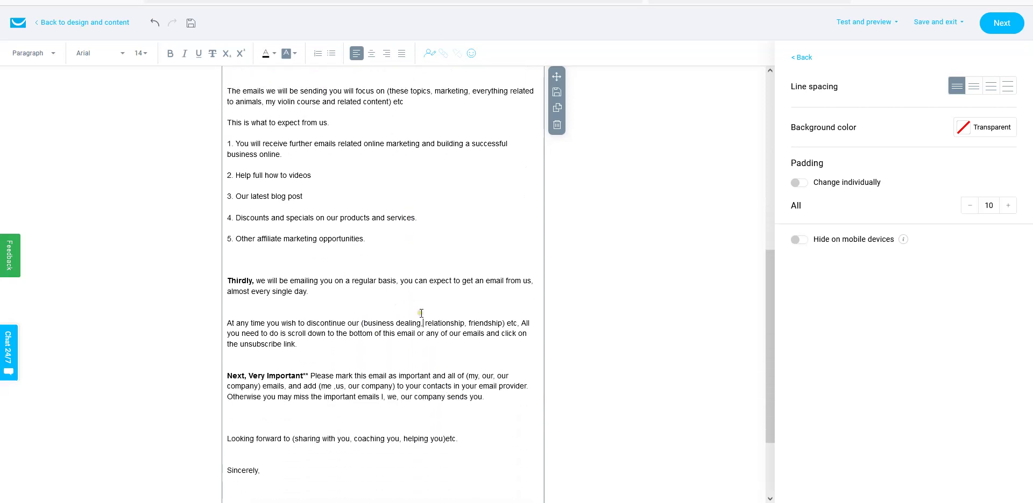
scroll(420, 315, "up", 5)
scroll(420, 315, "down", 5)
scroll(419, 318, "up", 3)
scroll(344, 354, "down", 1)
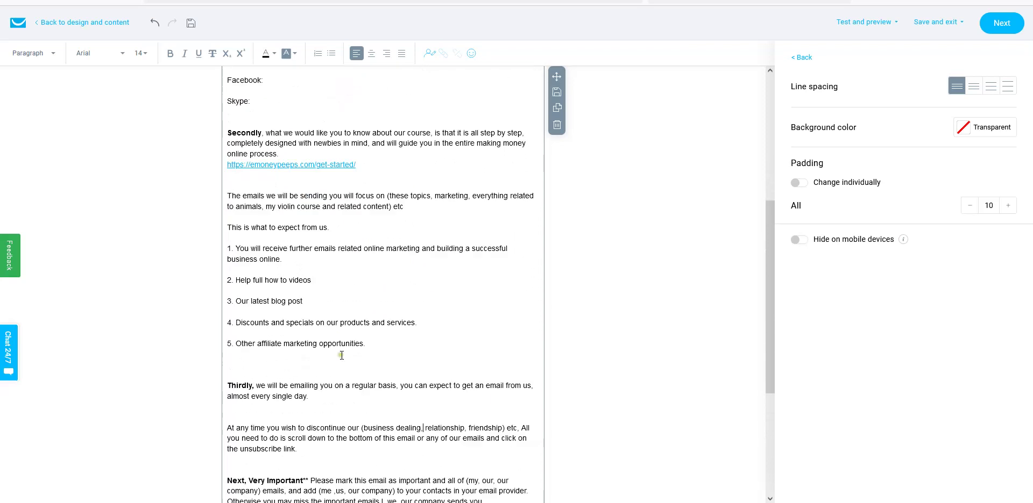
scroll(341, 355, "down", 1)
scroll(375, 354, "down", 2)
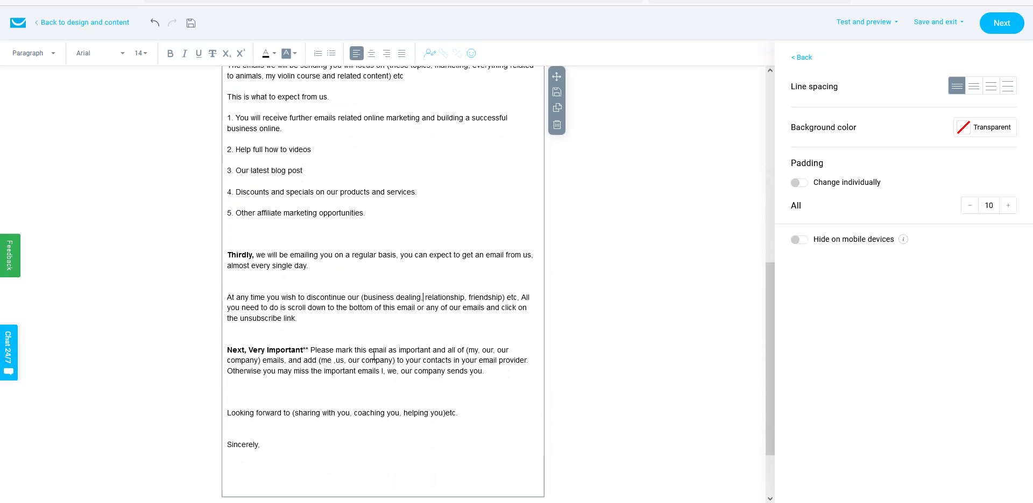
scroll(373, 354, "down", 1)
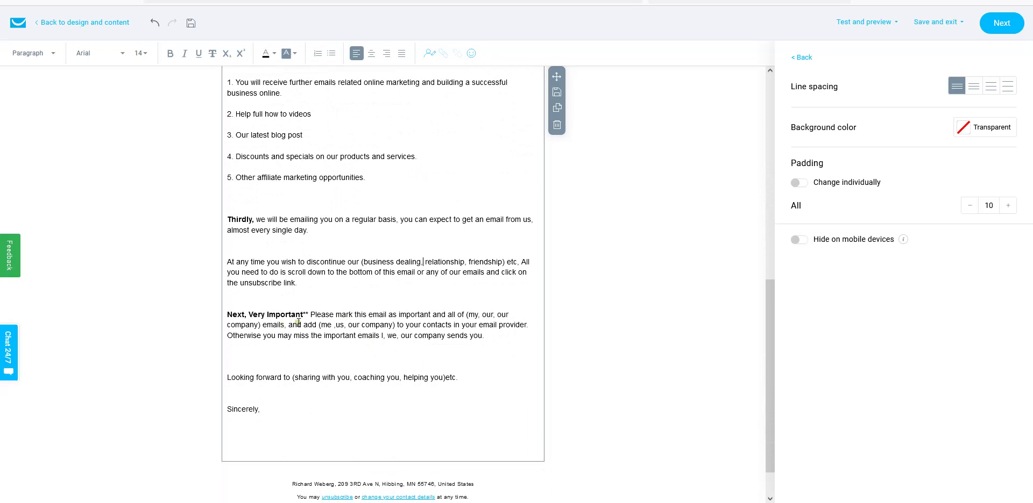
- Clear the 'Next, Very Important' placeholders, leaving 'all of our emails' and 'us'
left_click_drag(309, 313, 226, 315)
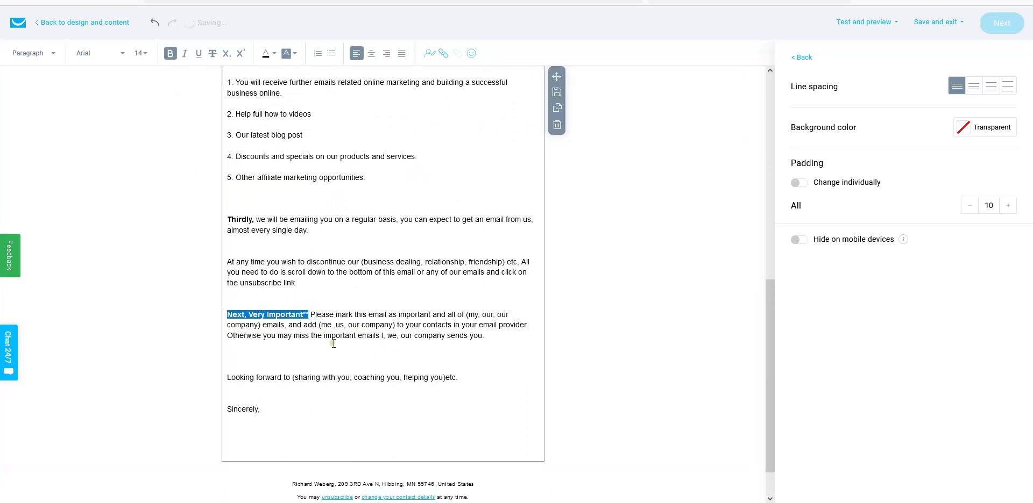
left_click(351, 323)
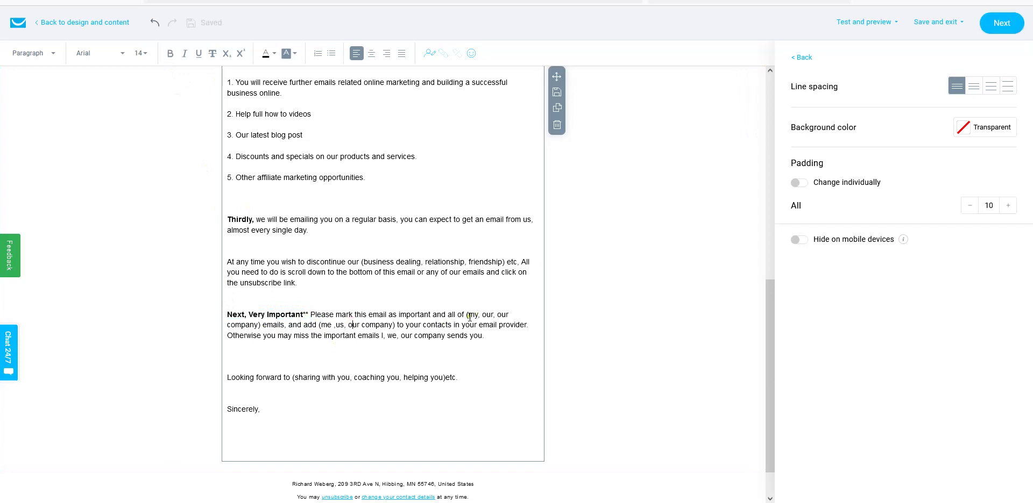
left_click_drag(466, 314, 494, 316)
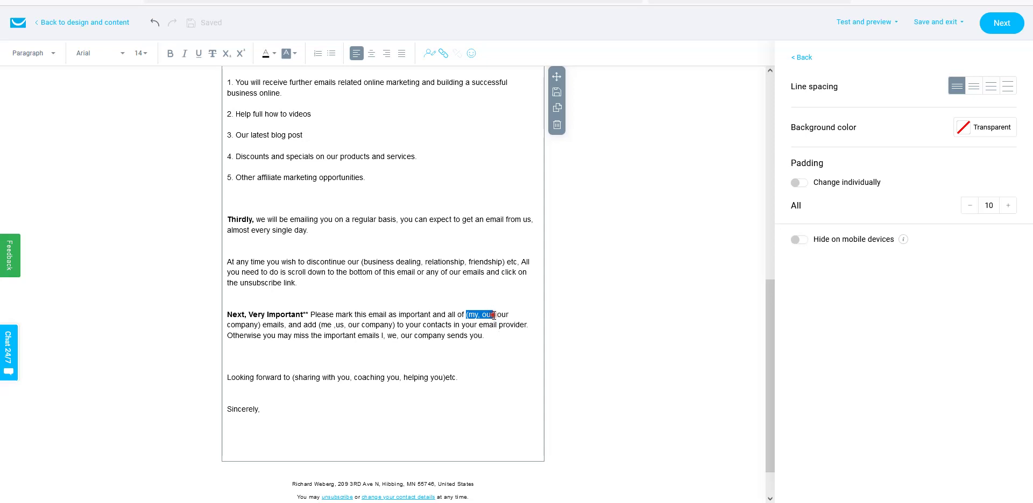
key("BackSpace")
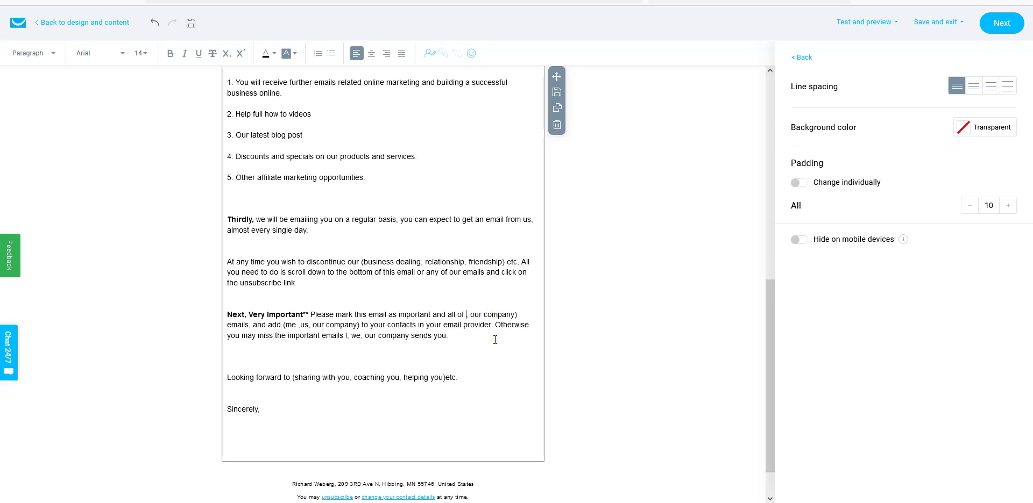
key("BackSpace")
left_click_drag(479, 316, 515, 316)
key("BackSpace")
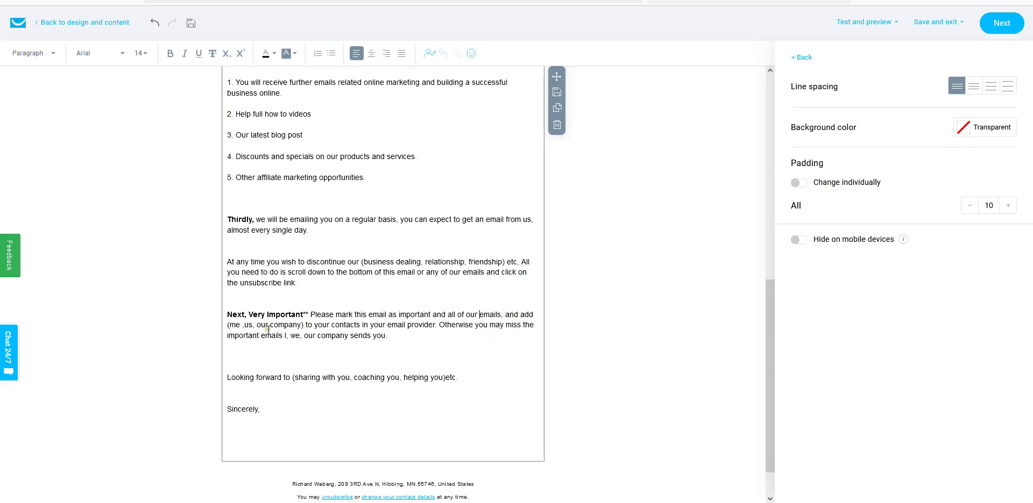
left_click_drag(306, 325, 230, 326)
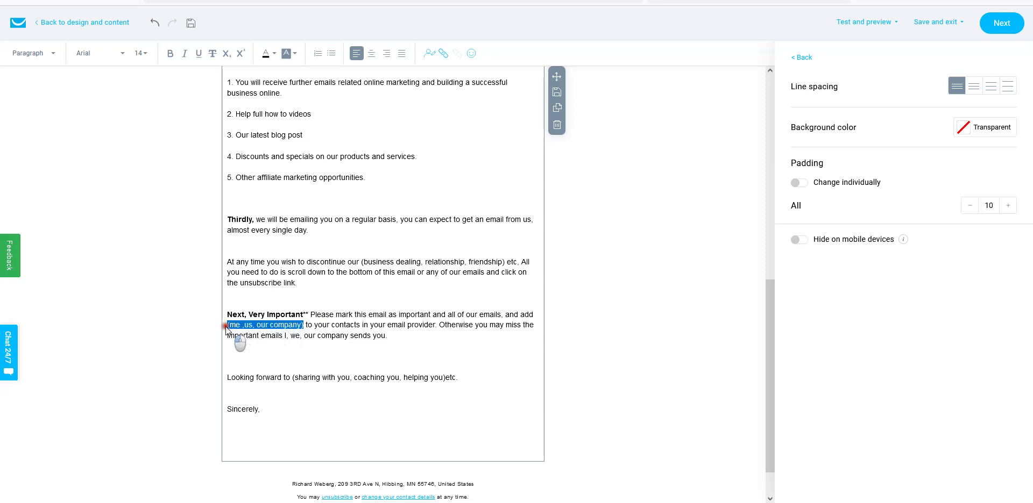
key("BackSpace")
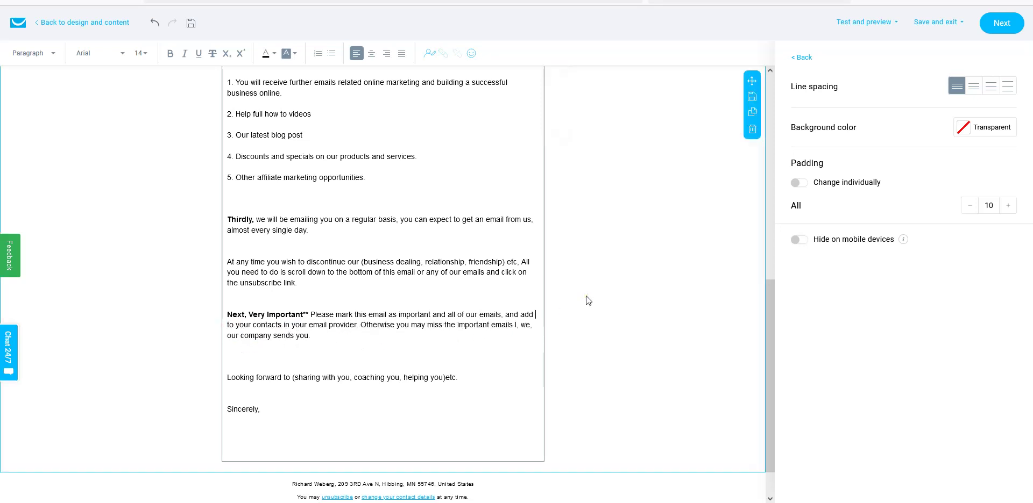
type("us")
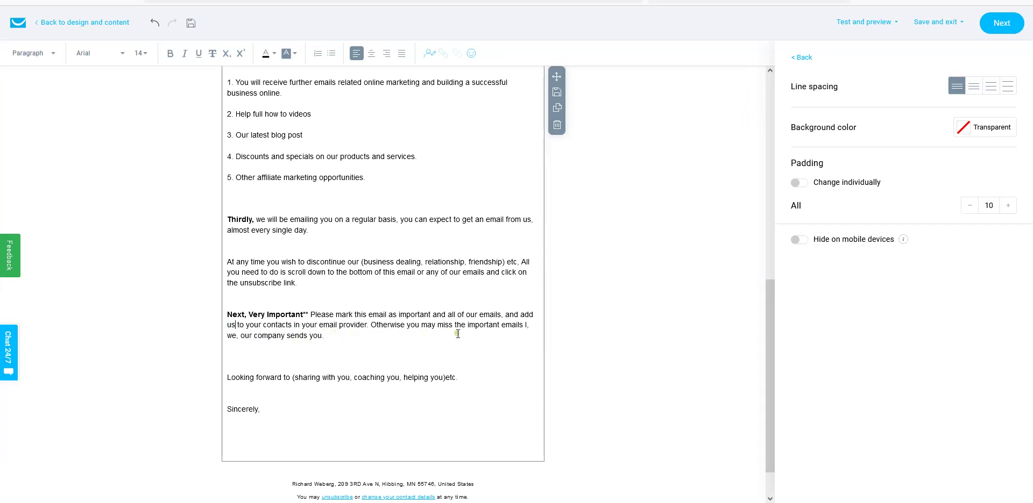
- Remove the stray 'I,' and end the paragraph with 'the important emails we will be sending you.'
double_click(526, 325)
key("BackSpace")
key("Delete")
left_click_drag(231, 336, 319, 334)
left_click(226, 337)
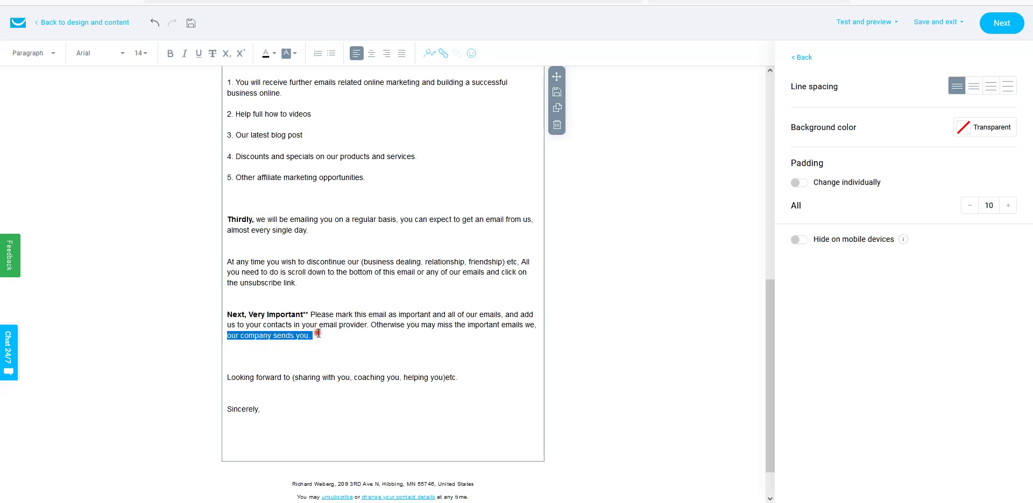
type("will be sending")
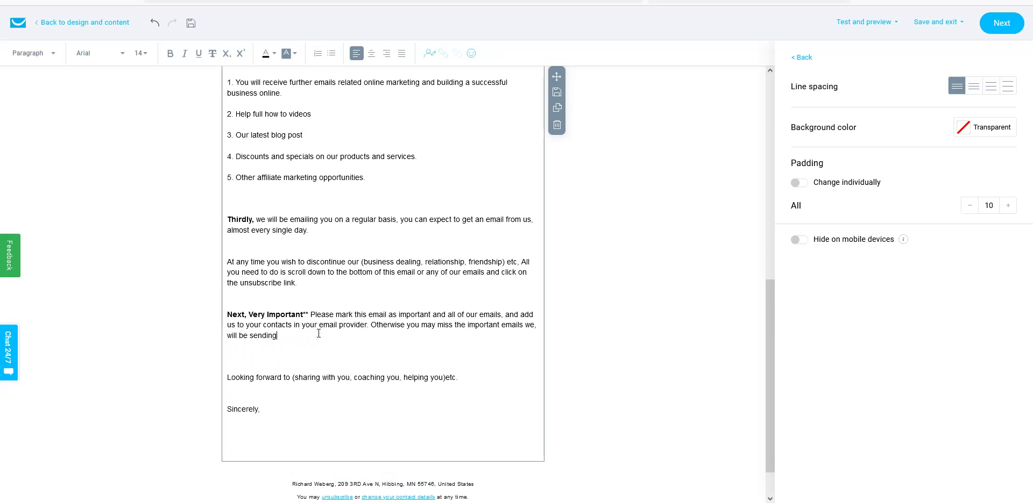
type(" yo")
key("BackSpace")
- Delete the '(sharing with you, helping you)etc.' placeholder from the 'Looking forward to coaching you…' line
left_click(293, 378)
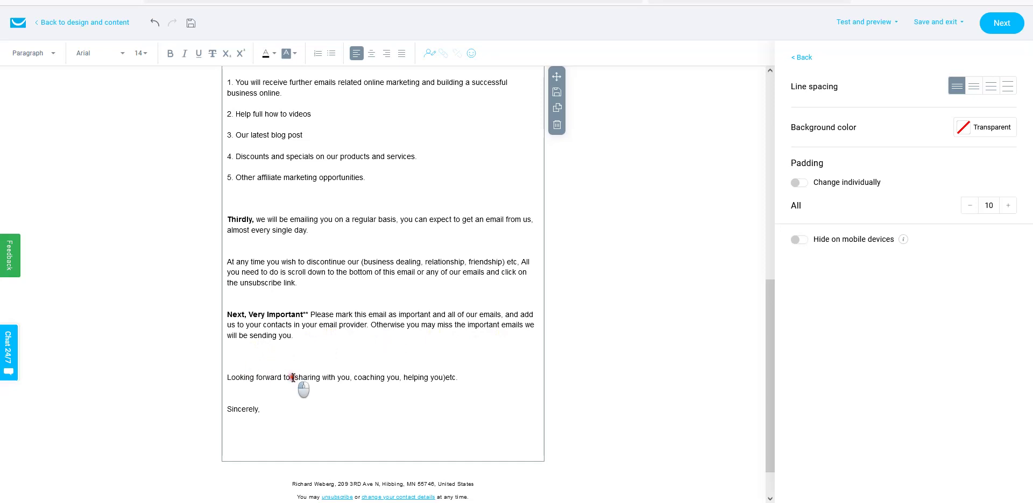
left_click_drag(293, 377, 397, 378)
key("BackSpace")
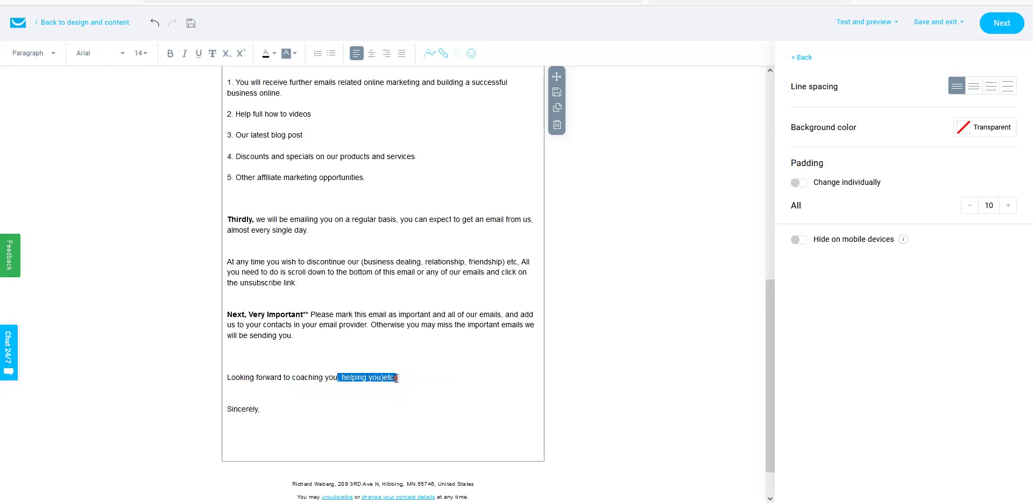
key("BackSpace")
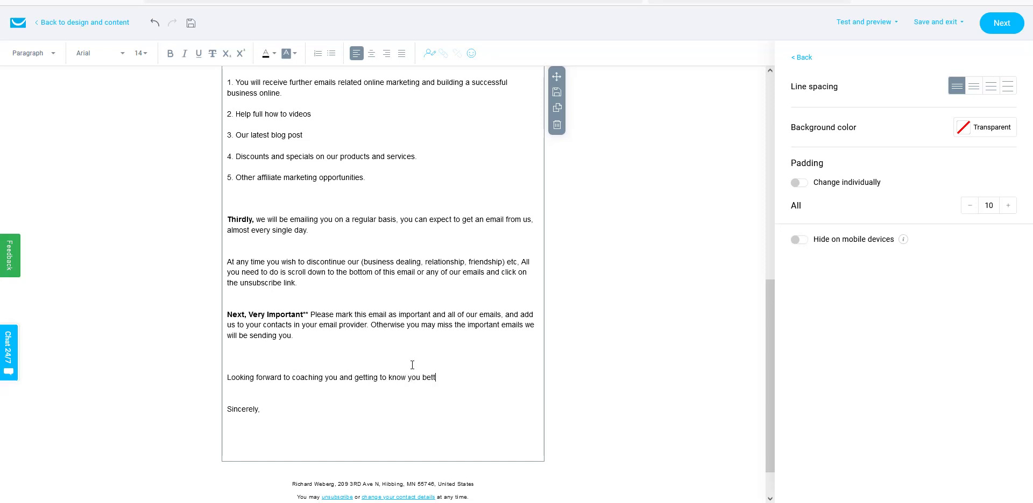
- Complete the signature as 'Your friends and Partners' with both senders' full names below
left_click(242, 423)
key("BackSpace")
type("s and Partner")
key("Return")
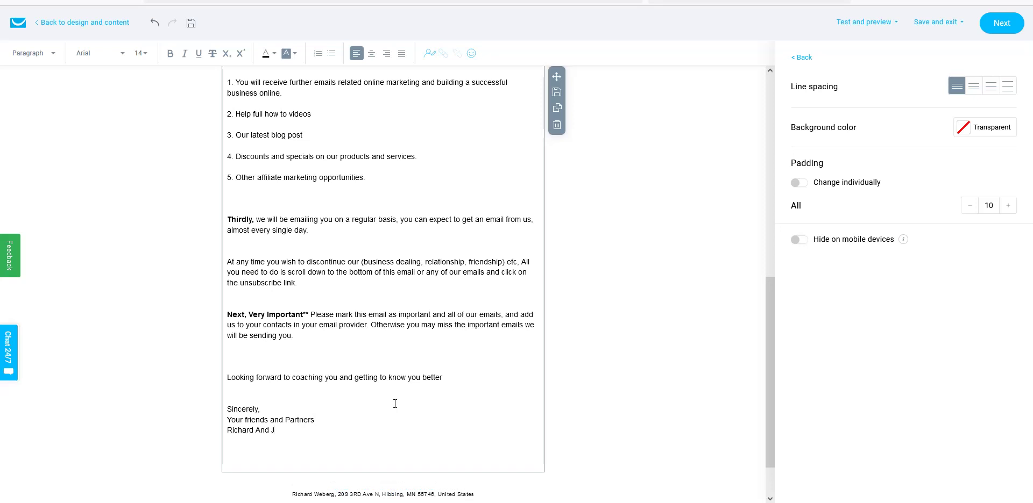
mouse_move(349, 436)
left_mouse_down()
mouse_move(221, 422)
mouse_move(214, 410)
left_mouse_up()
left_click(347, 403)
left_click(328, 432)
key("Delete")
key("Delete")
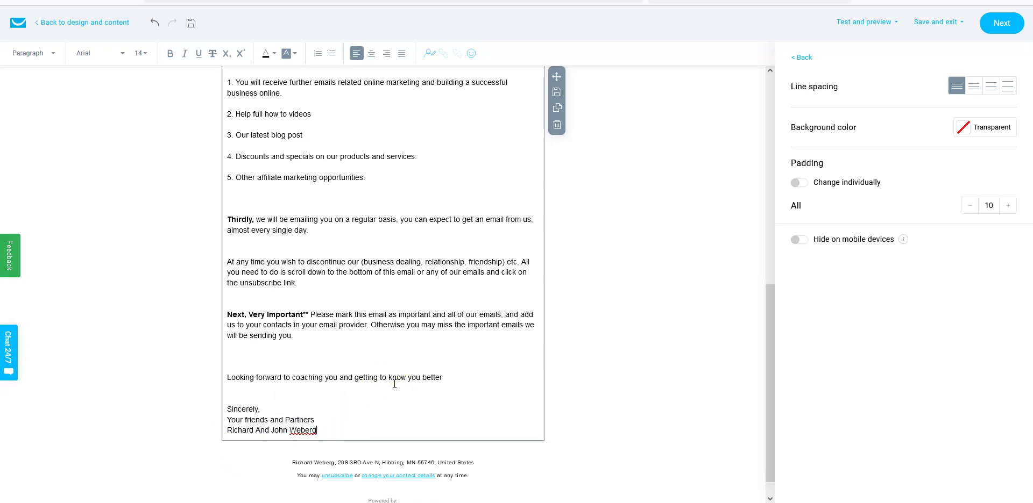
- Remove the blank lines above 'Looking forward…' and above 'Thirdly,'
scroll(394, 384, "up", 1)
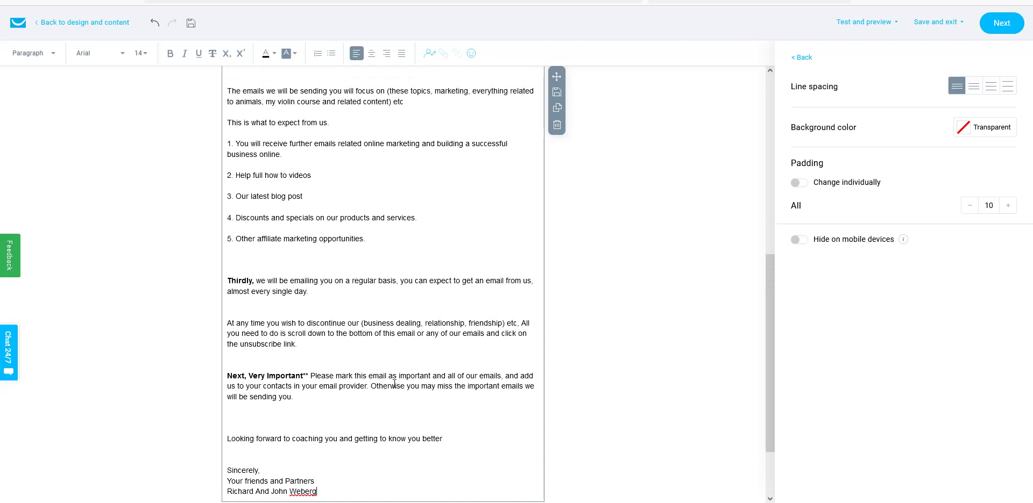
scroll(394, 384, "down", 1)
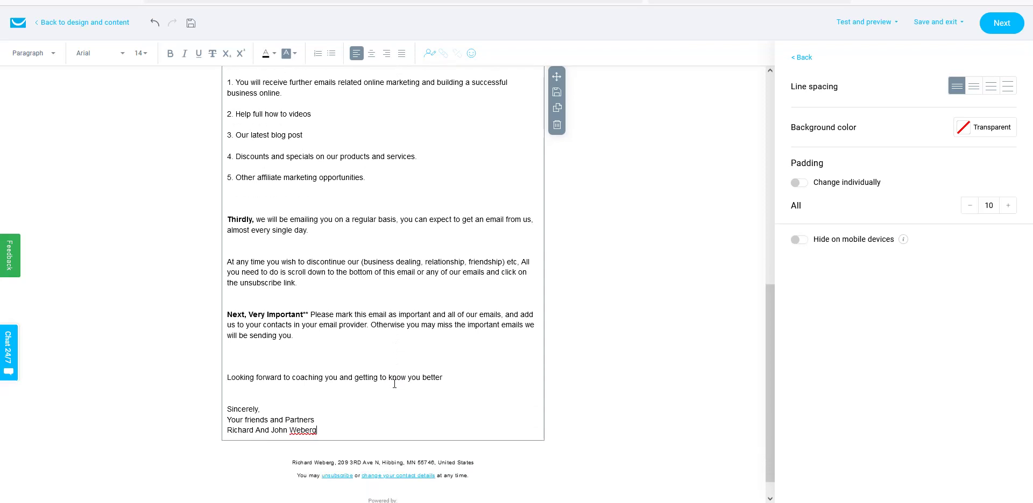
left_click(237, 372)
key("Delete")
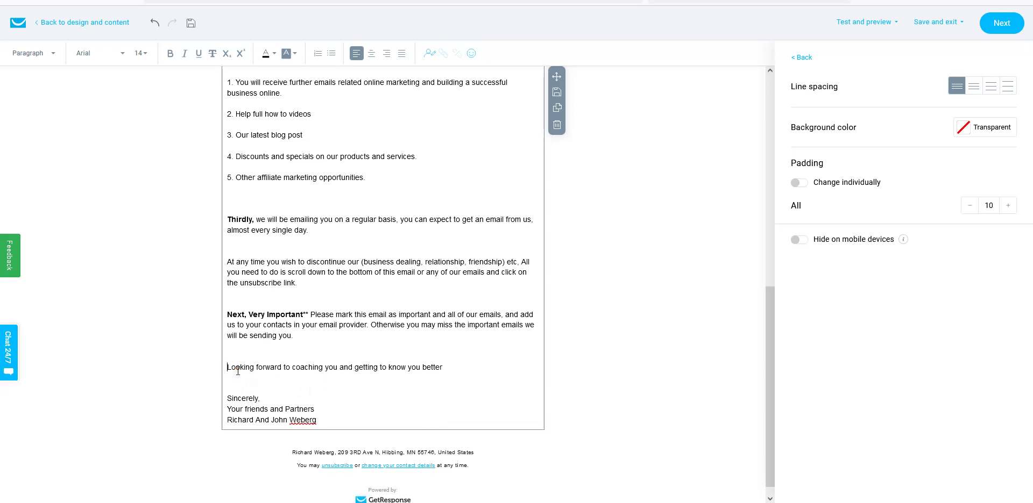
scroll(422, 377, "up", 2)
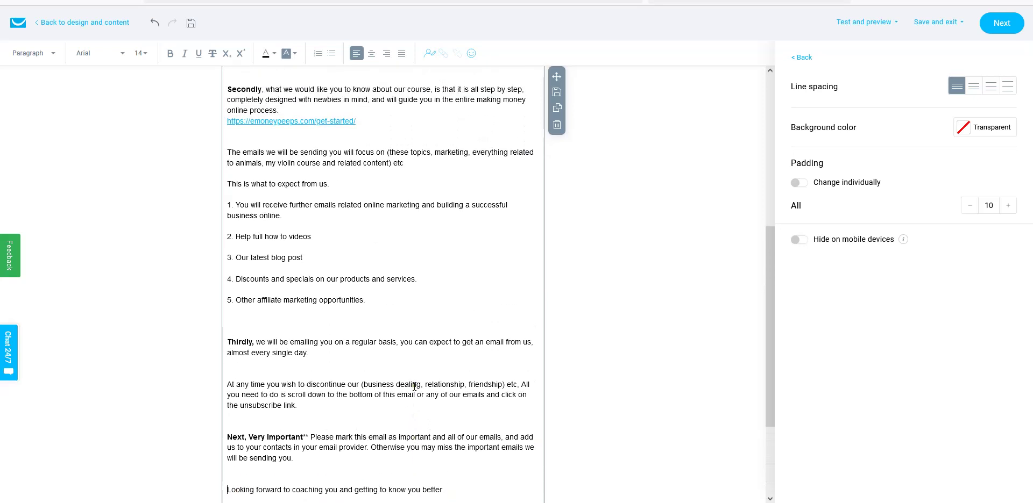
scroll(415, 385, "down", 2)
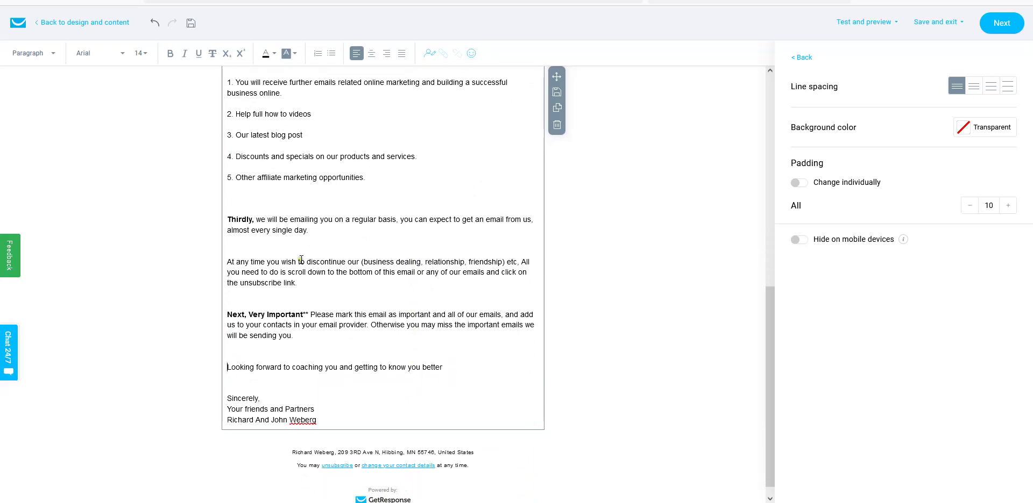
left_click(246, 207)
key("BackSpace")
- Scroll through the autosaved email body from greeting to signature to review it
scroll(408, 306, "up", 3)
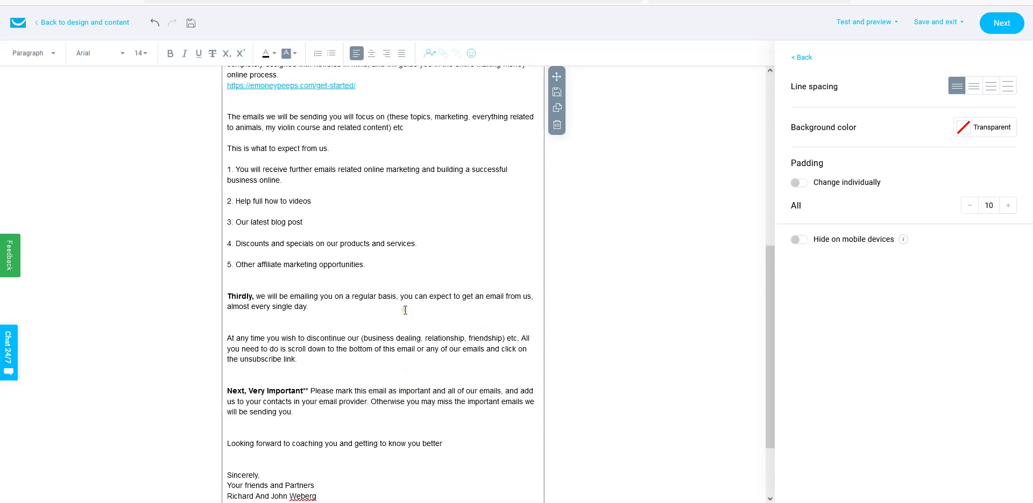
scroll(405, 310, "down", 1)
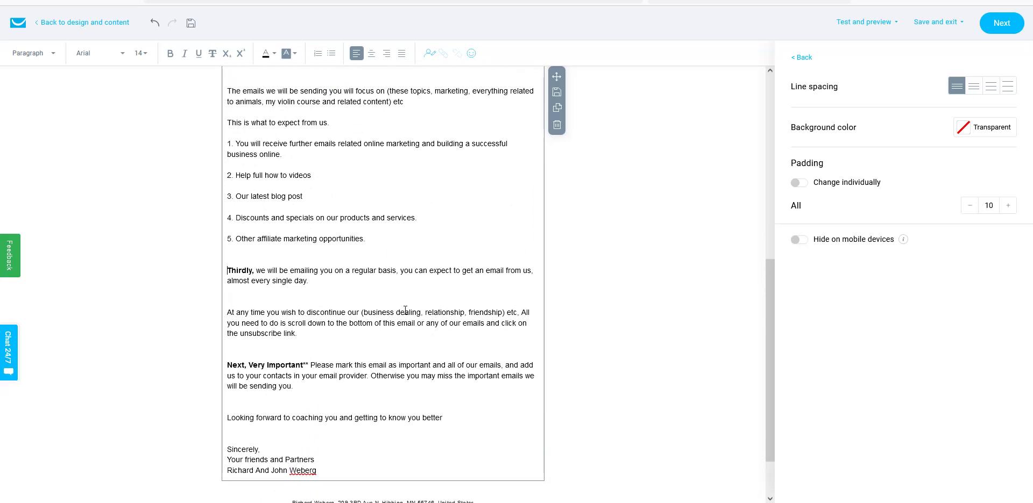
scroll(405, 310, "up", 8)
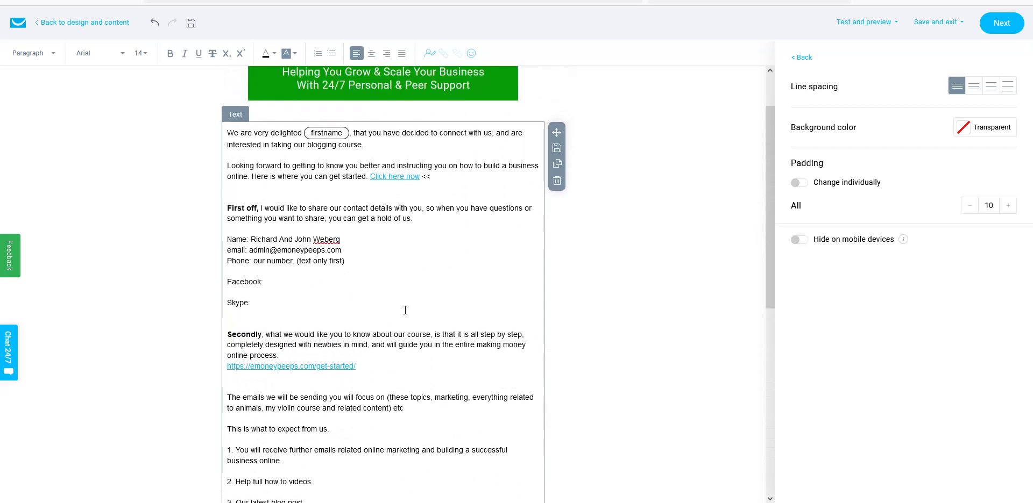
scroll(405, 310, "down", 1)
scroll(405, 311, "up", 2)
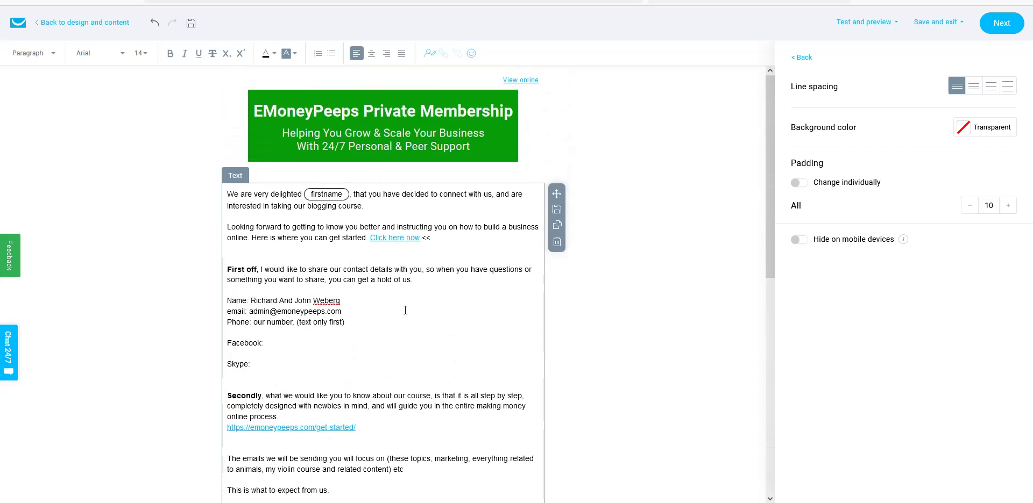
scroll(405, 311, "down", 1)
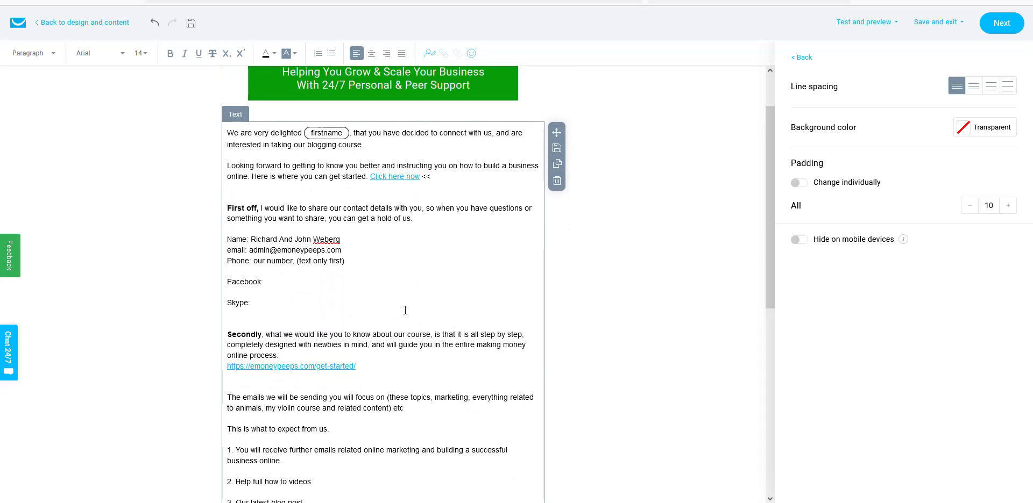
scroll(405, 310, "down", 4)
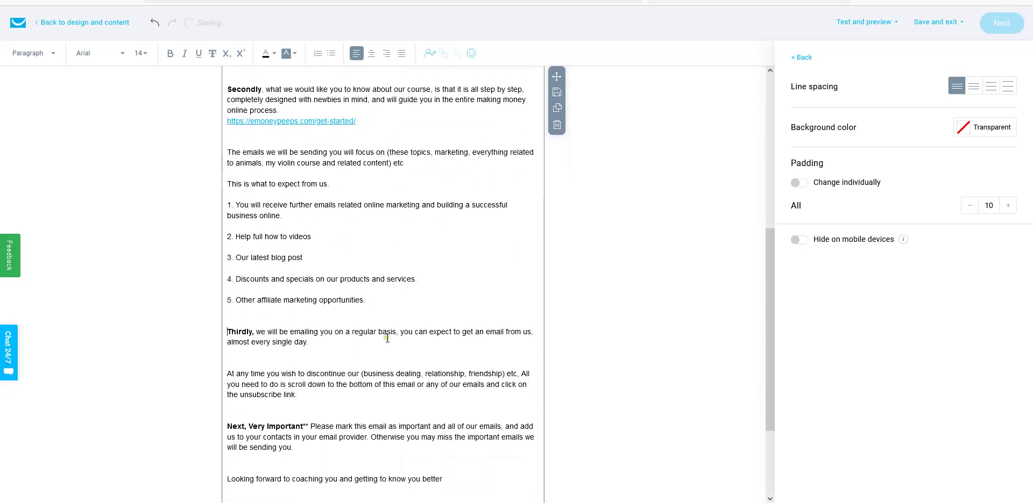
scroll(395, 276, "down", 1)
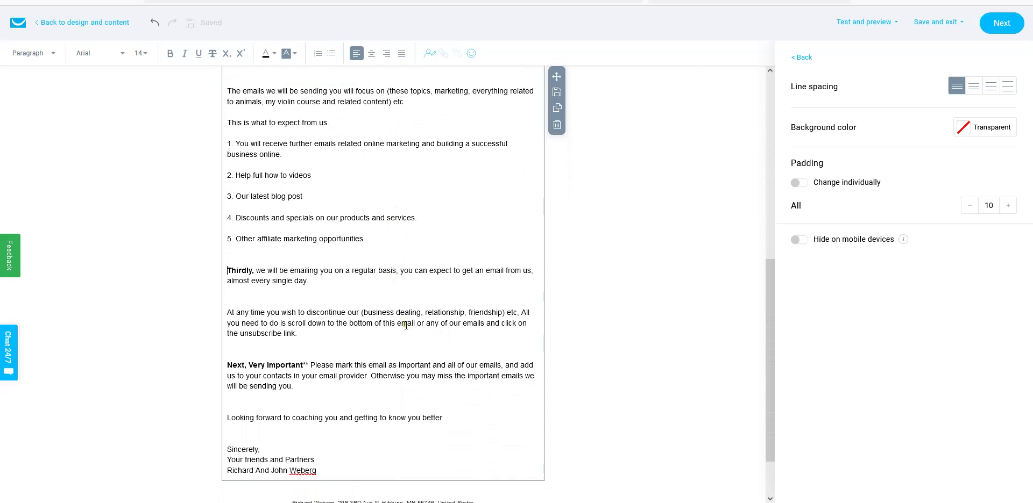
scroll(421, 355, "up", 1)
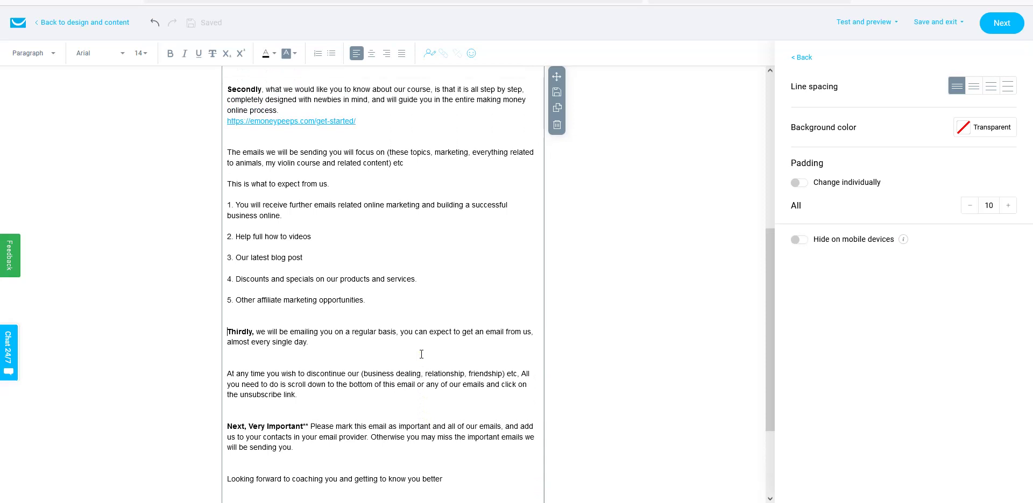
scroll(421, 354, "up", 1)
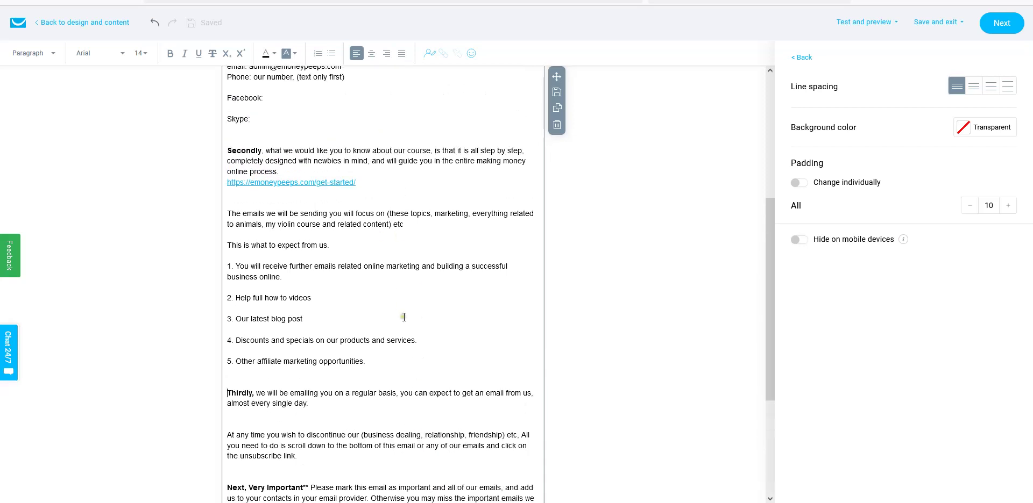
scroll(360, 260, "up", 1)
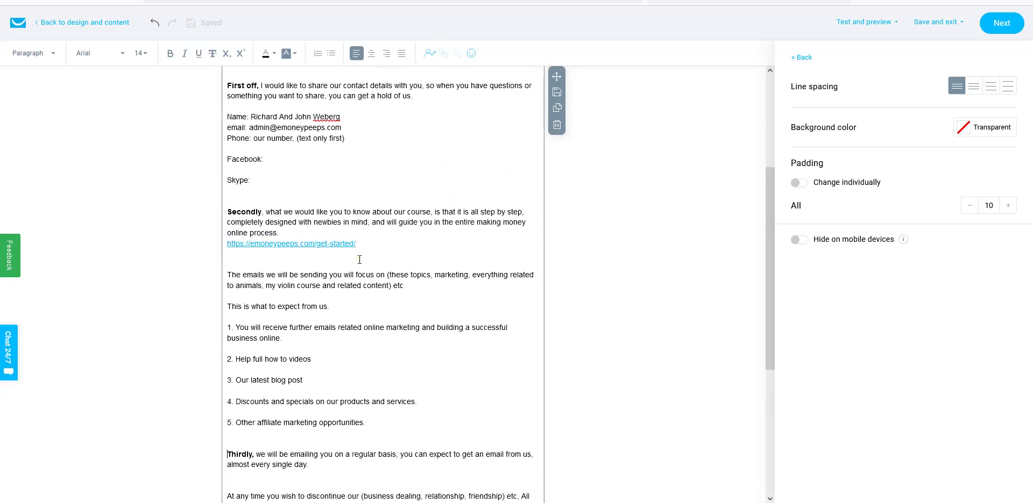
scroll(415, 304, "up", 1)
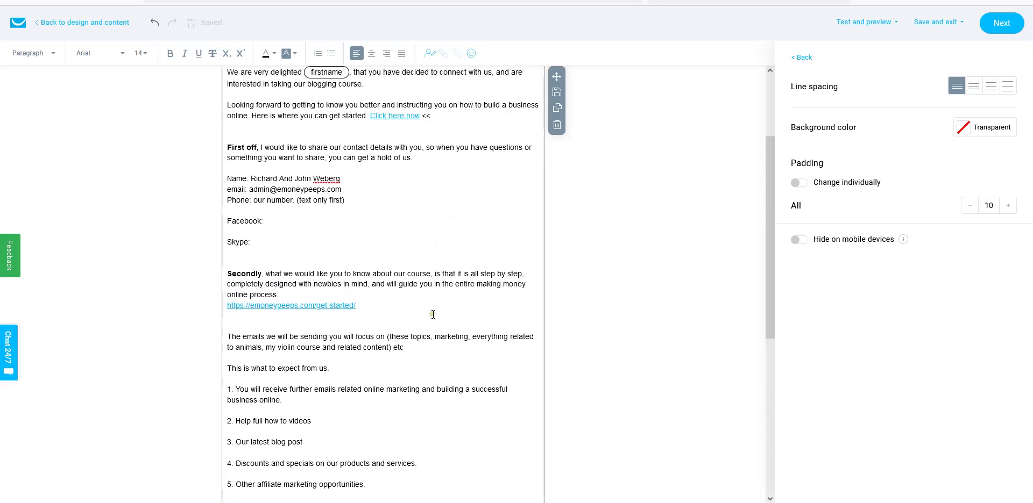
scroll(432, 314, "up", 1)
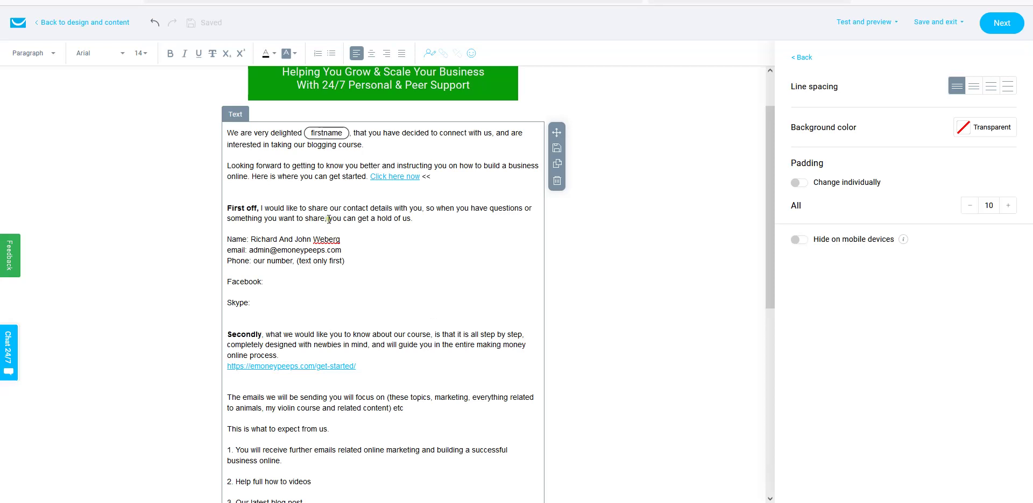
scroll(321, 210, "down", 5)
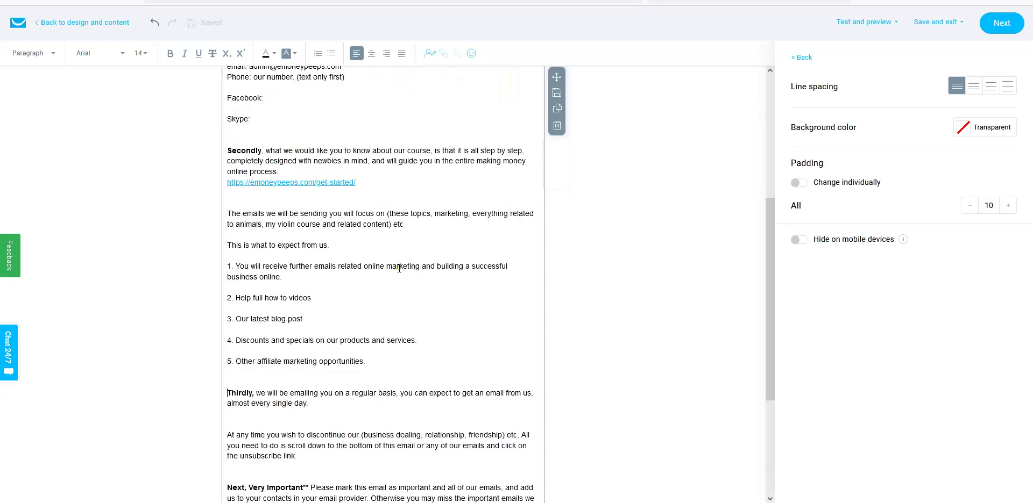
scroll(412, 264, "down", 1)
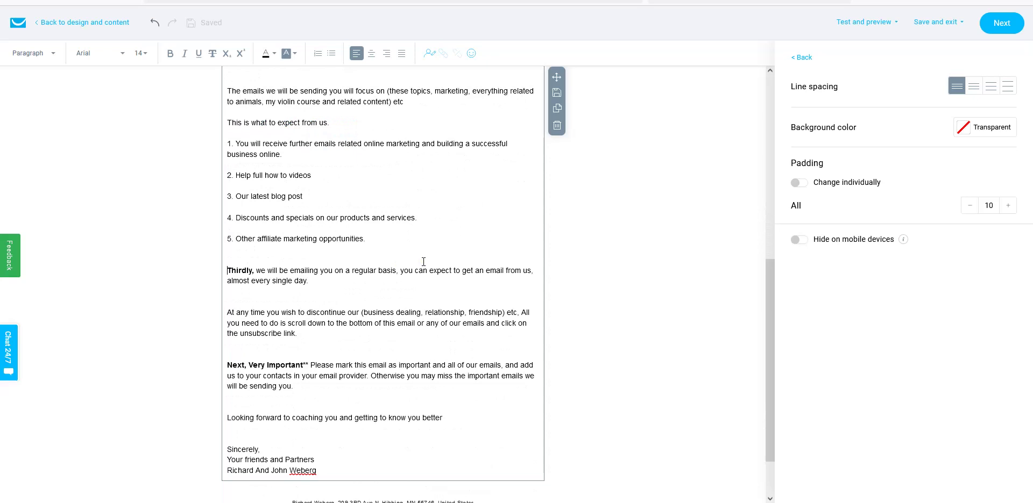
scroll(424, 262, "up", 5)
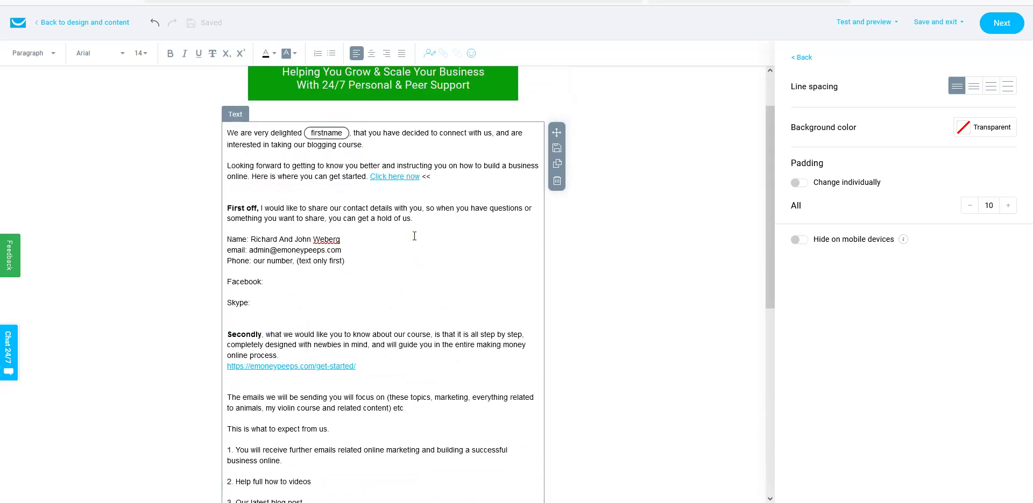
scroll(414, 236, "down", 5)
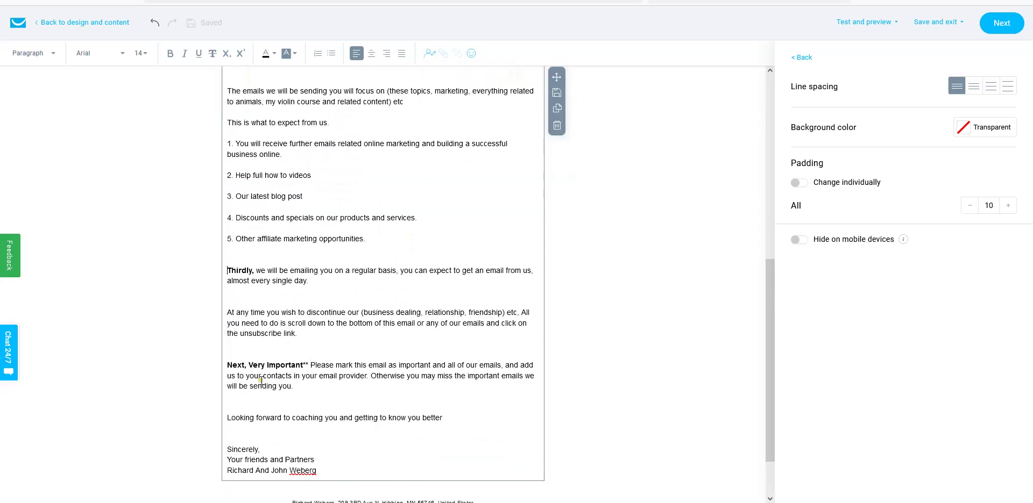
- Select the entire email body text and set its font size to 18
mouse_move(320, 471)
left_mouse_down()
mouse_move(196, 437)
mouse_move(152, 255)
mouse_move(144, 110)
mouse_move(156, 57)
left_mouse_up()
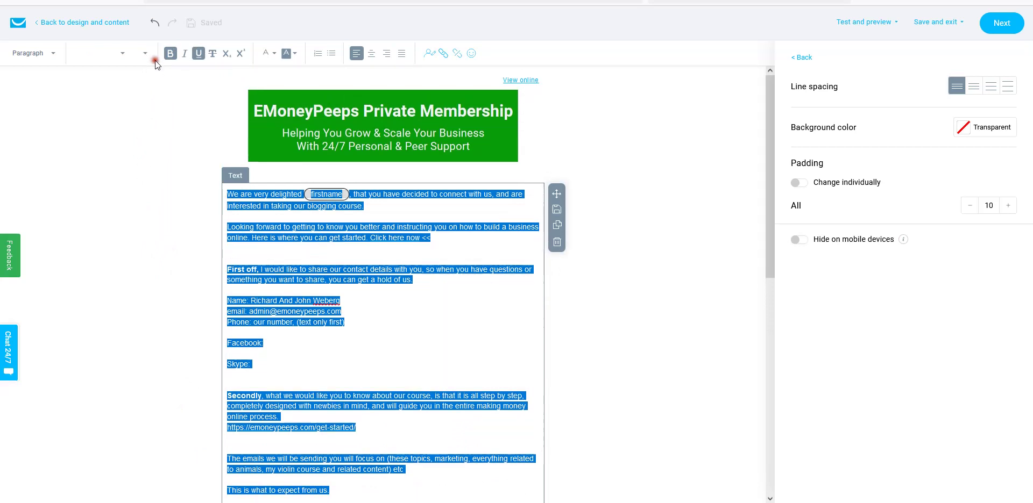
right_click(395, 207)
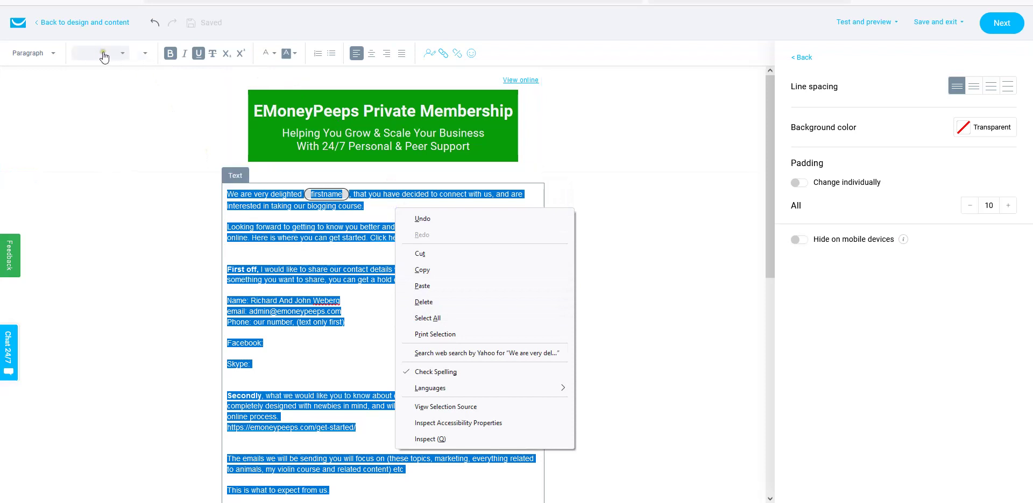
left_click(145, 54)
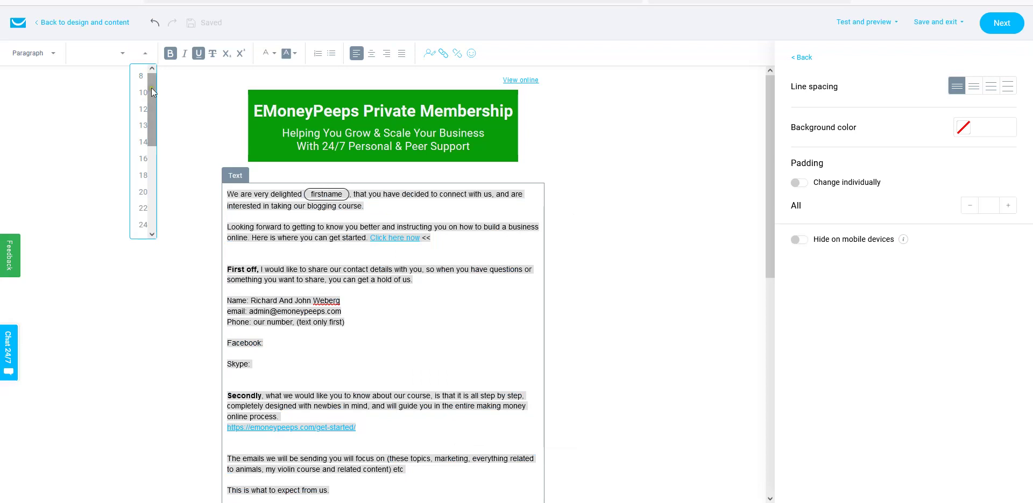
left_click_drag(153, 90, 154, 115)
left_click(143, 124)
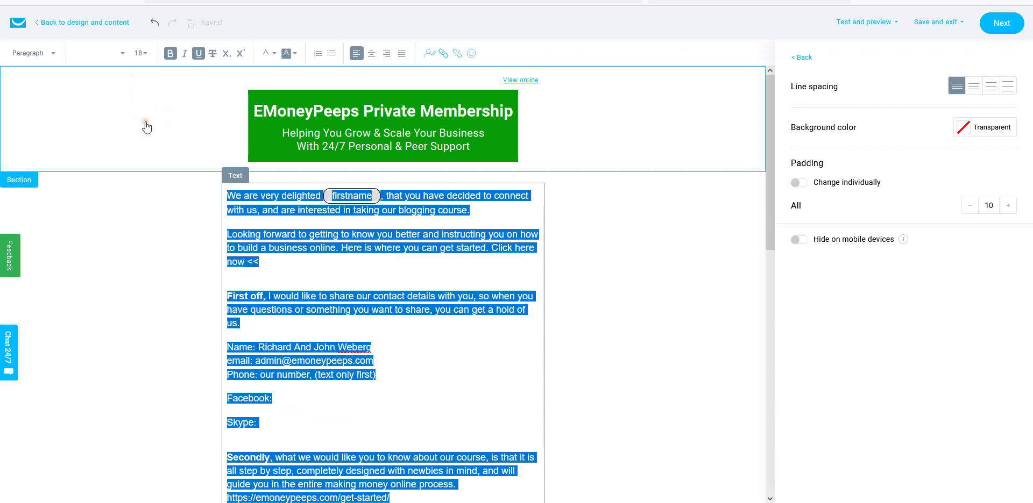
left_click(293, 239)
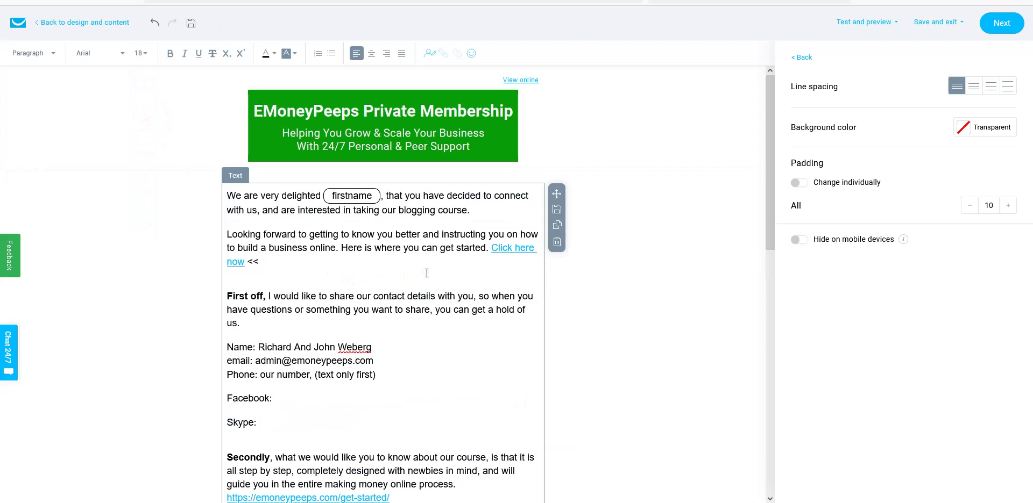
- Make the line 'This is what to expect from us.' bold
scroll(427, 274, "down", 5)
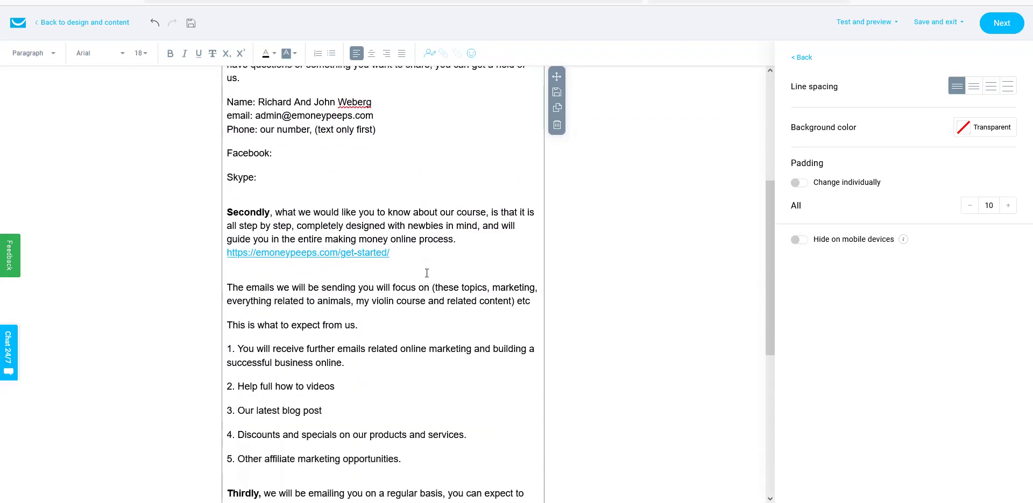
scroll(427, 273, "down", 3)
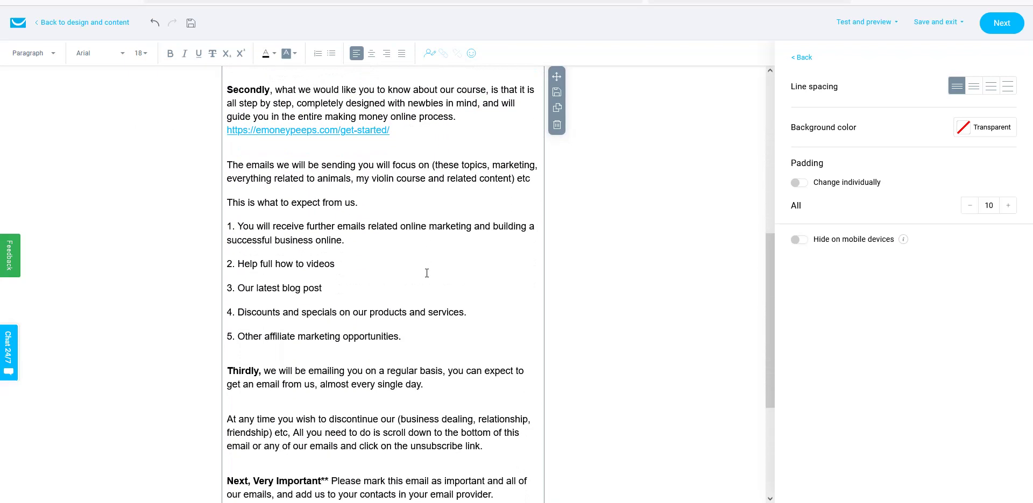
scroll(427, 273, "down", 1)
left_click_drag(356, 140, 230, 129)
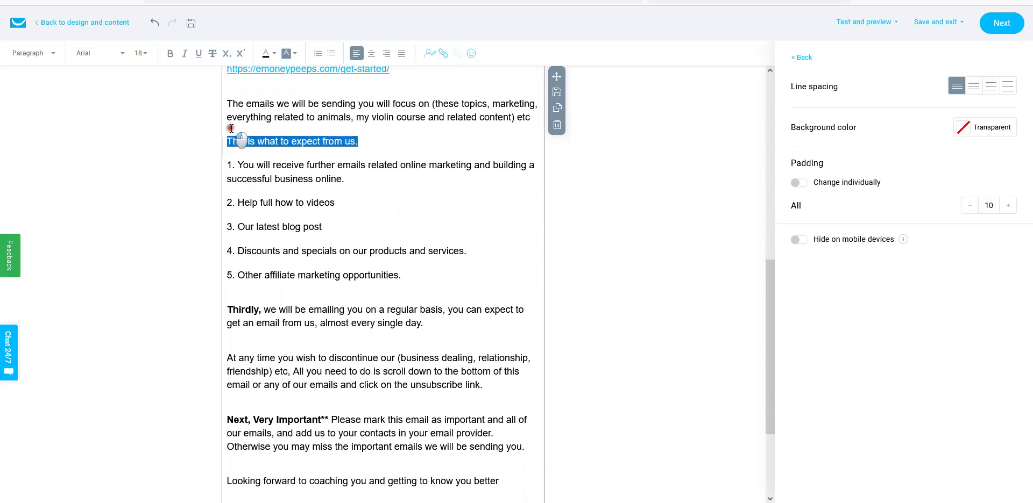
left_click(170, 53)
left_click(387, 179)
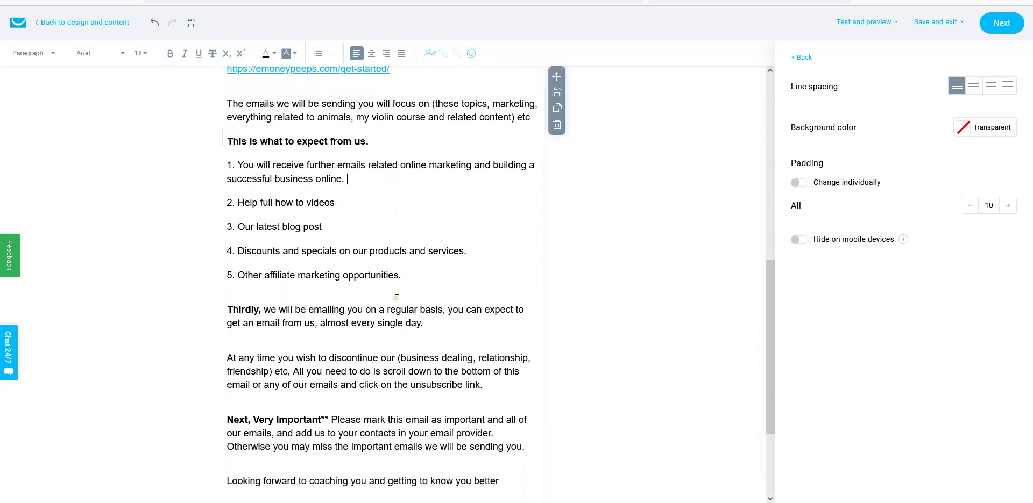
- Review the message body and save the edited autoresponder
scroll(396, 298, "down", 3)
scroll(427, 298, "up", 9)
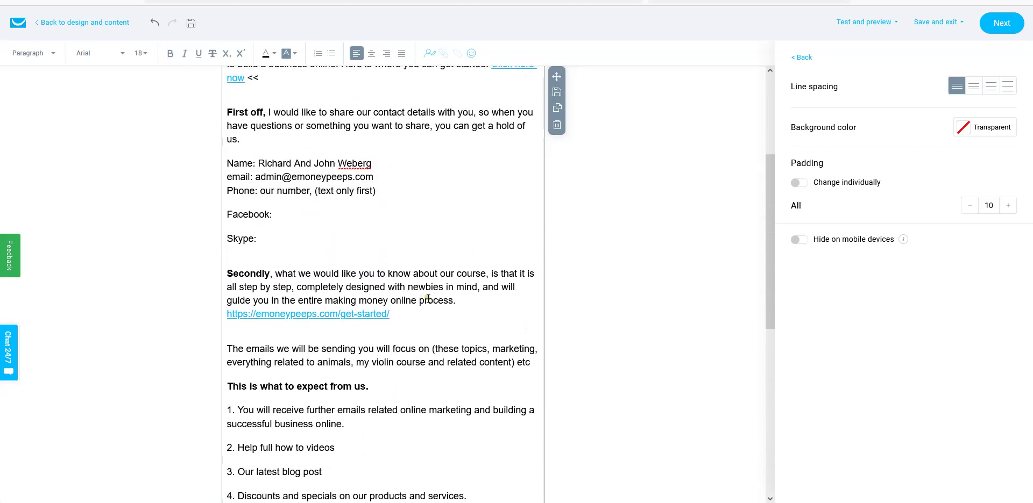
scroll(428, 299, "up", 3)
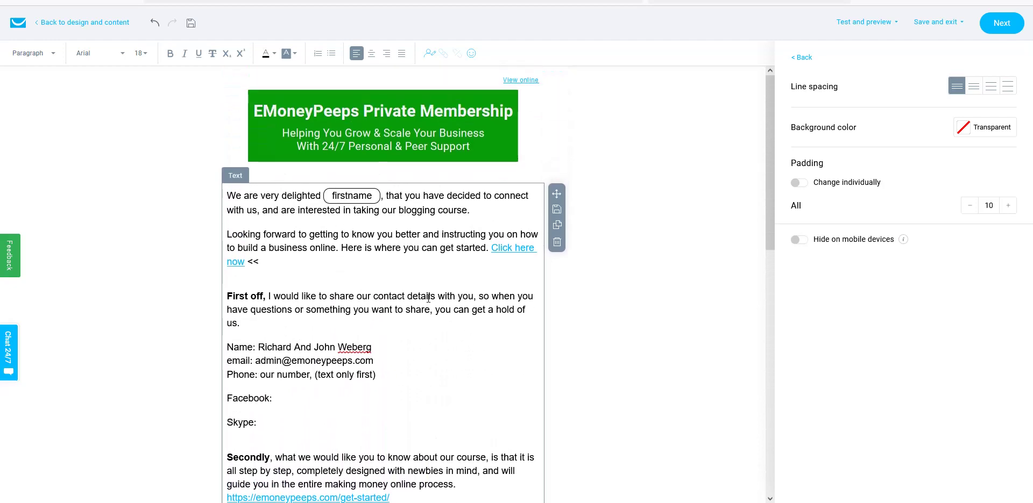
scroll(425, 299, "down", 9)
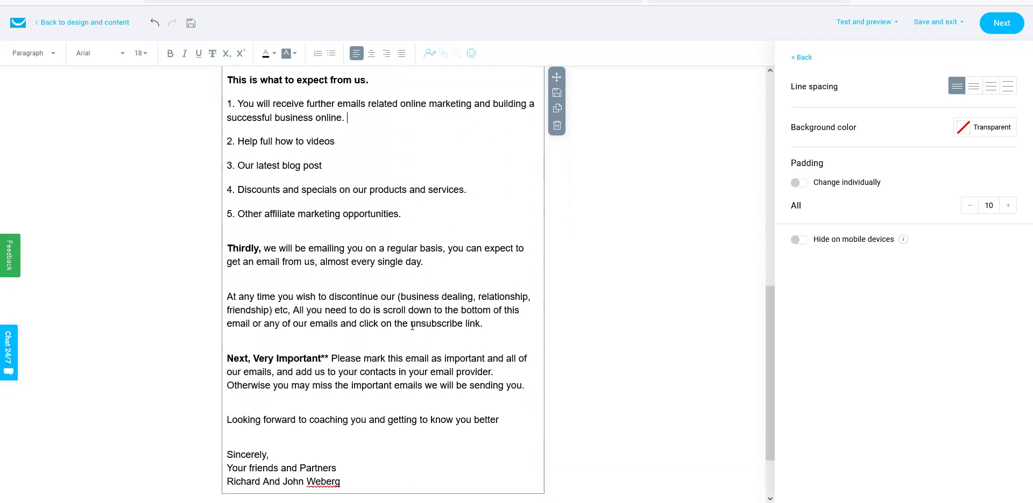
scroll(412, 326, "down", 1)
scroll(426, 300, "up", 5)
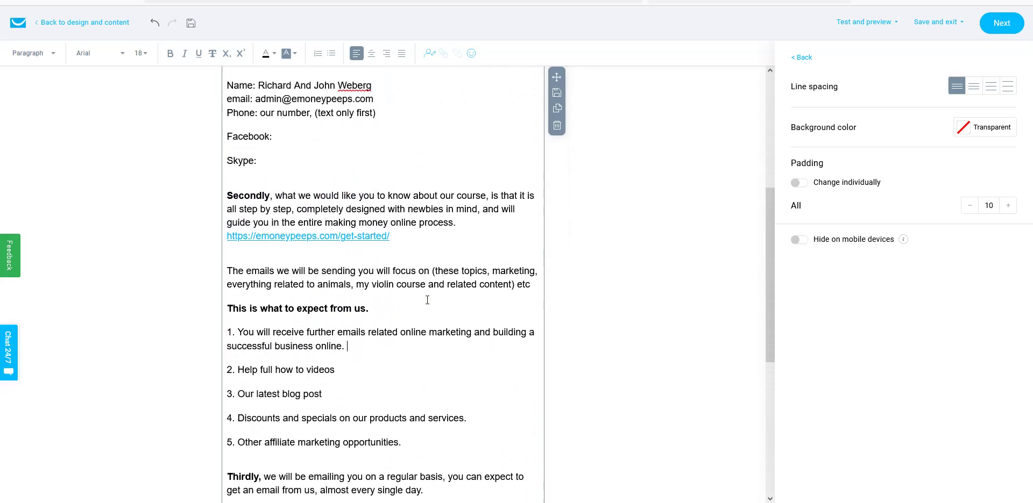
left_click(194, 24)
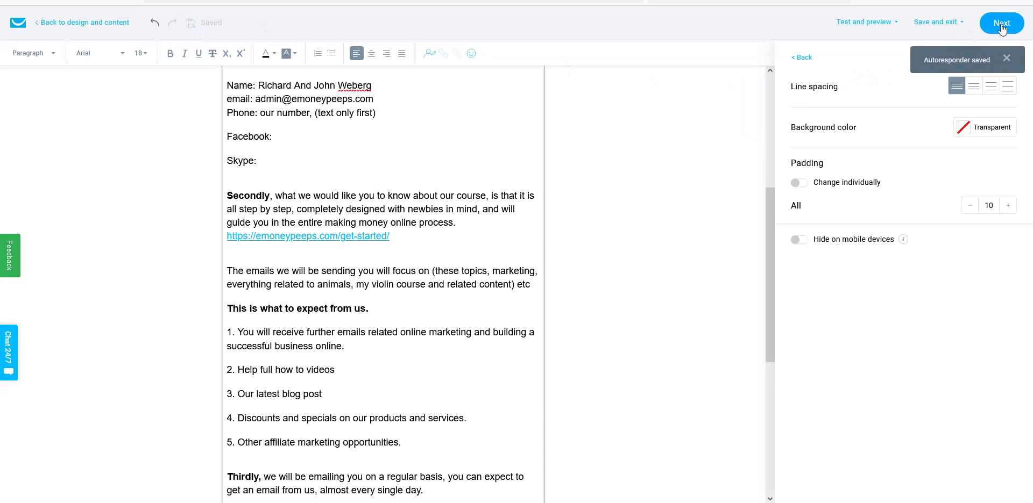
- Continue to the autoresponder settings and review the spam check and tracking options
left_click(1002, 27)
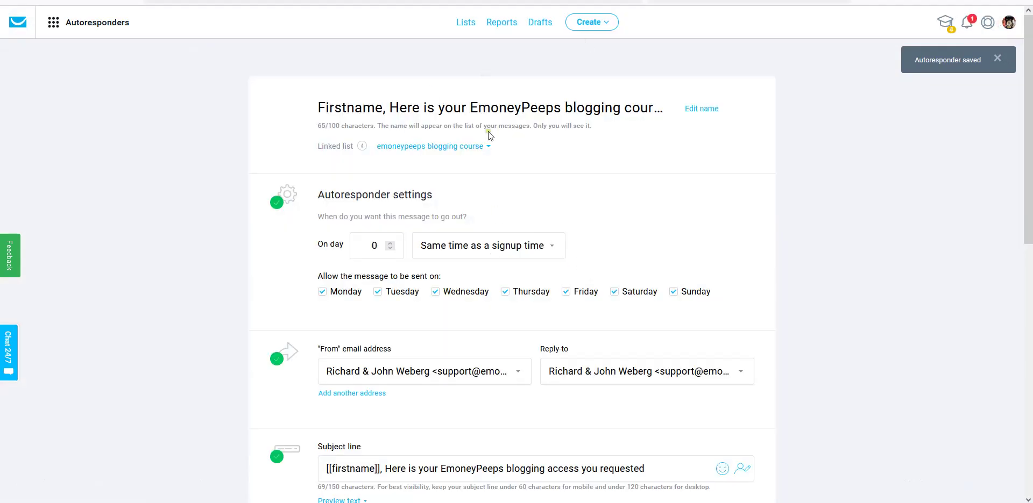
scroll(527, 272, "down", 1)
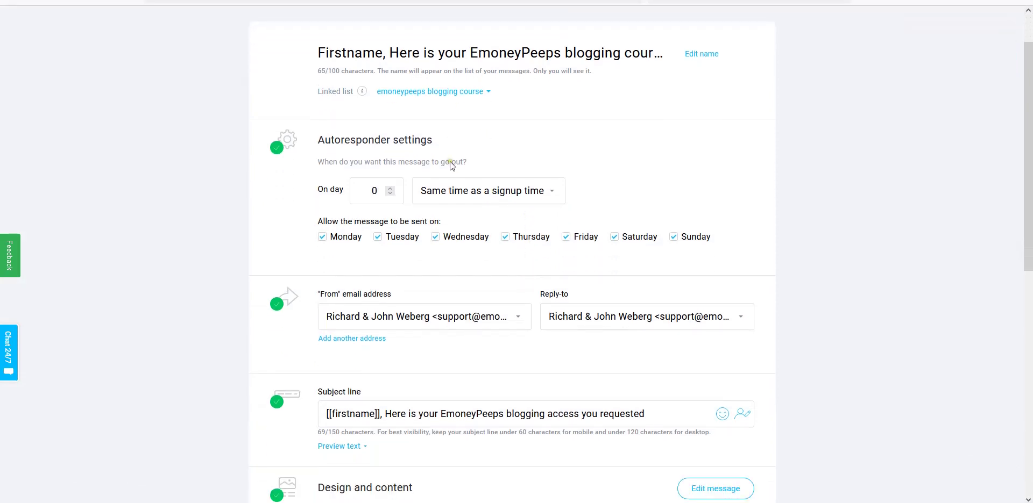
scroll(485, 266, "down", 2)
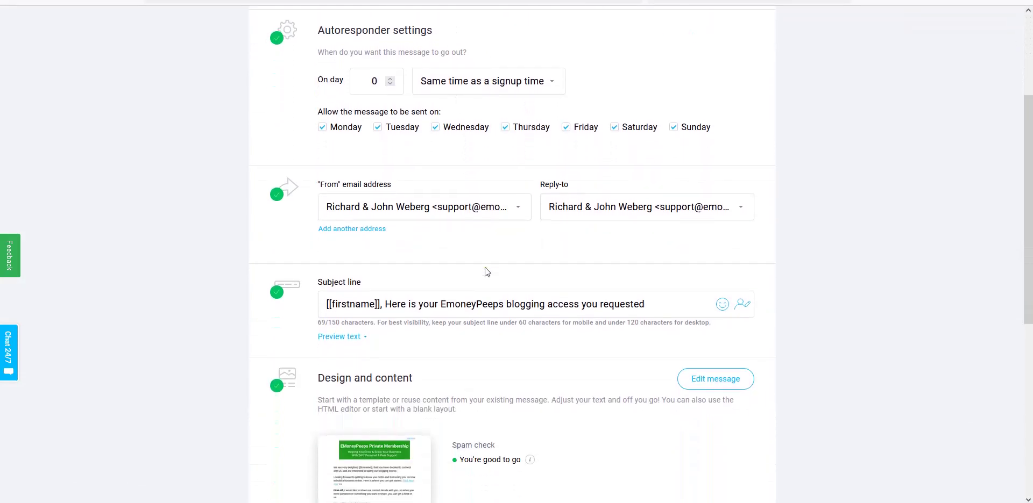
scroll(485, 267, "up", 2)
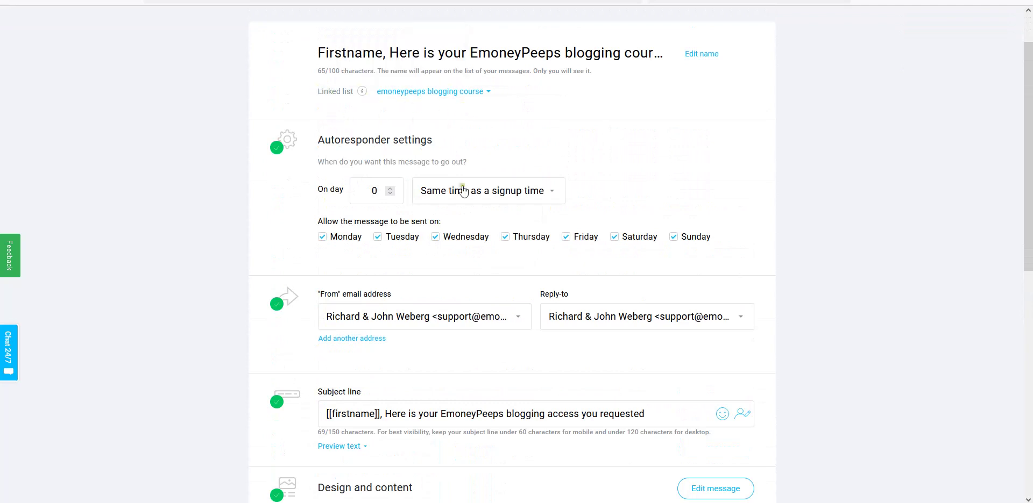
scroll(521, 217, "down", 1)
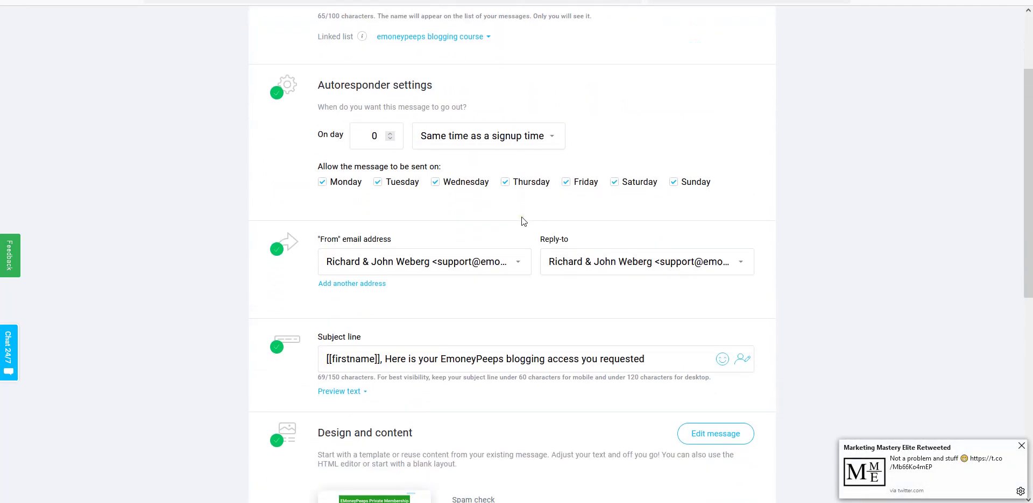
scroll(491, 250, "down", 3)
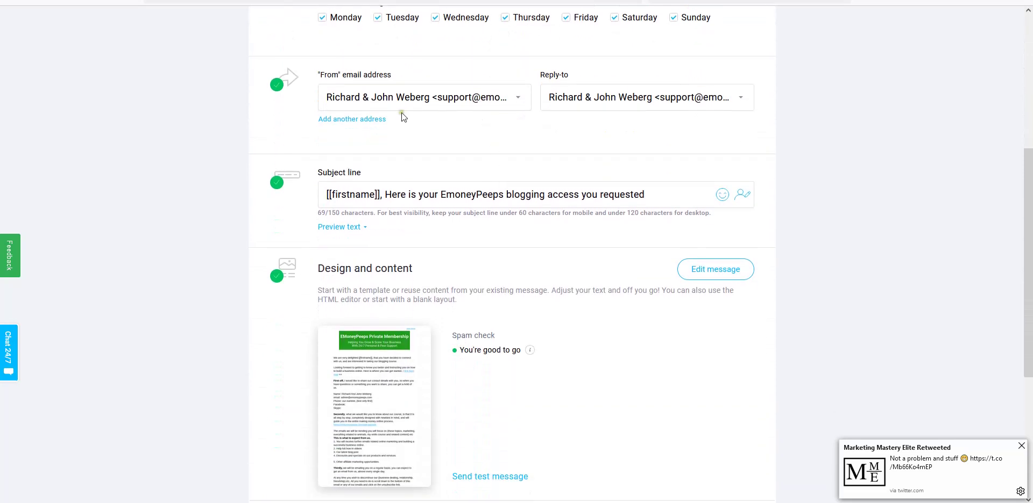
scroll(556, 240, "down", 1)
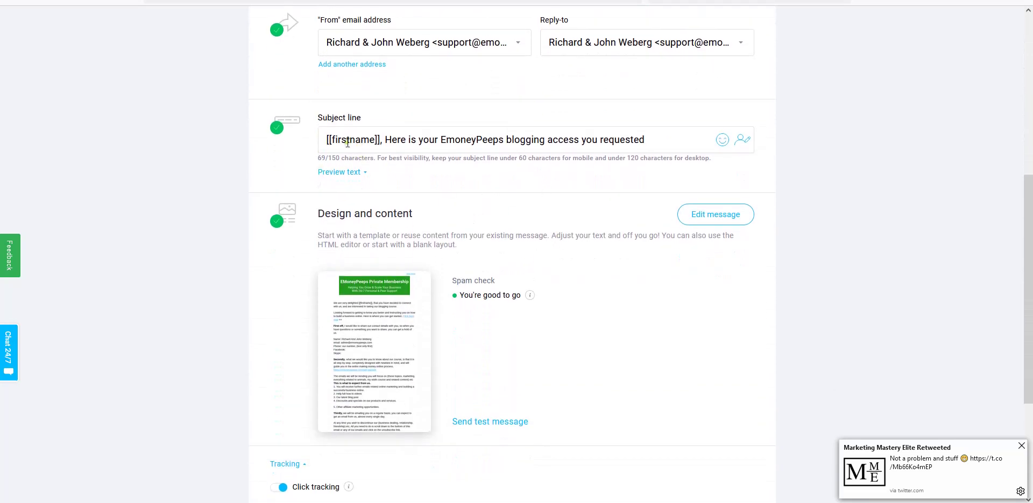
scroll(464, 281, "down", 1)
- Save and publish the day-0 blogging course autoresponder
mouse_move(378, 304)
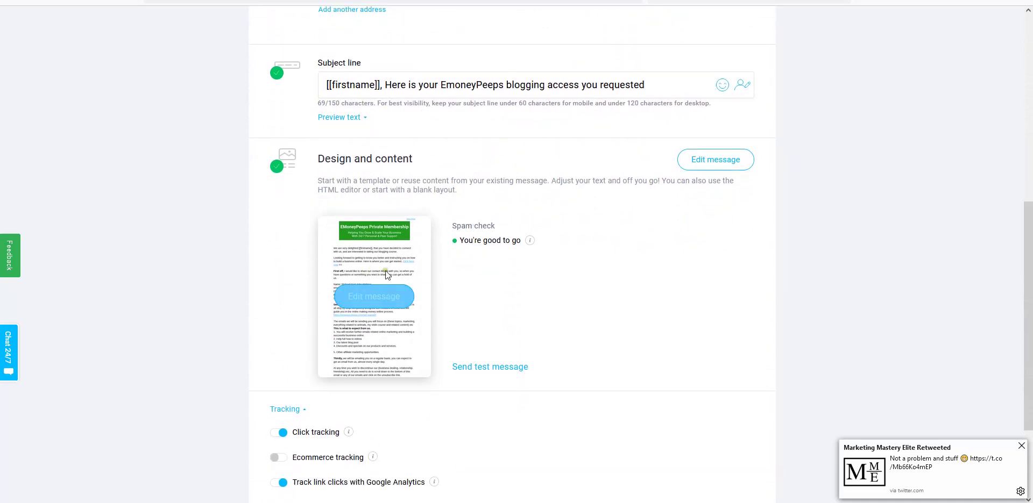
scroll(599, 318, "down", 2)
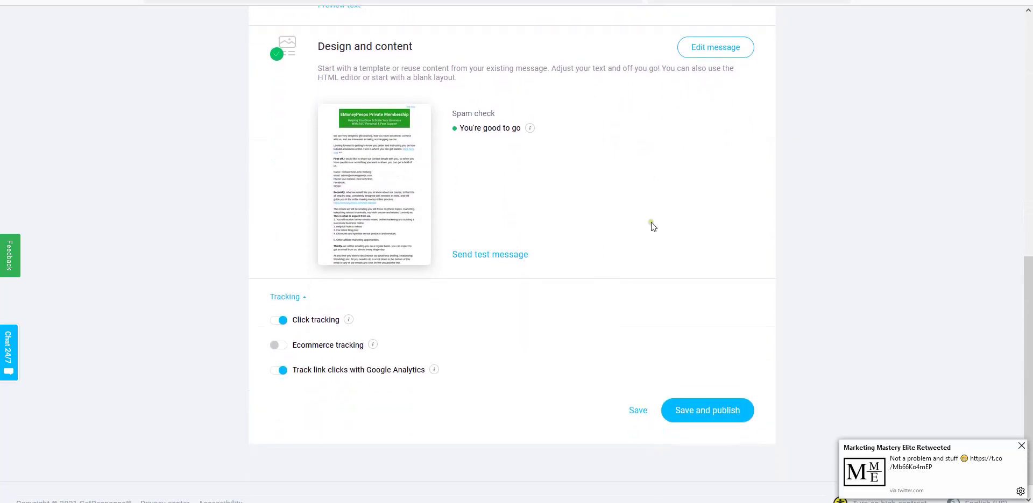
scroll(505, 260, "down", 1)
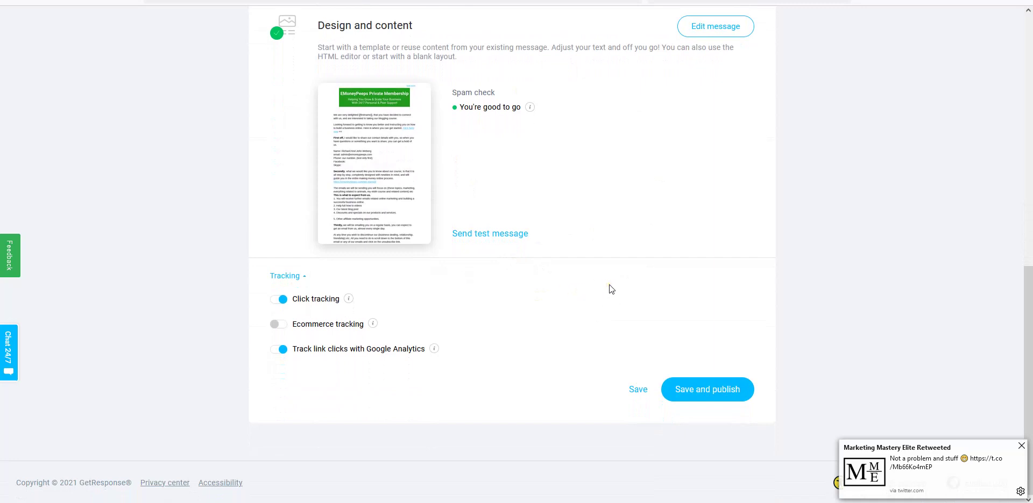
scroll(609, 285, "up", 3)
scroll(608, 285, "down", 3)
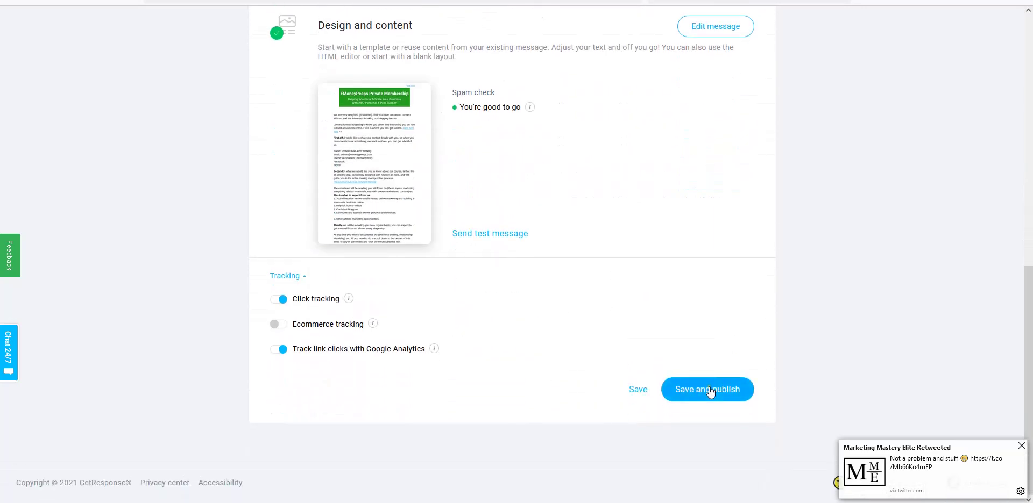
left_click(709, 390)
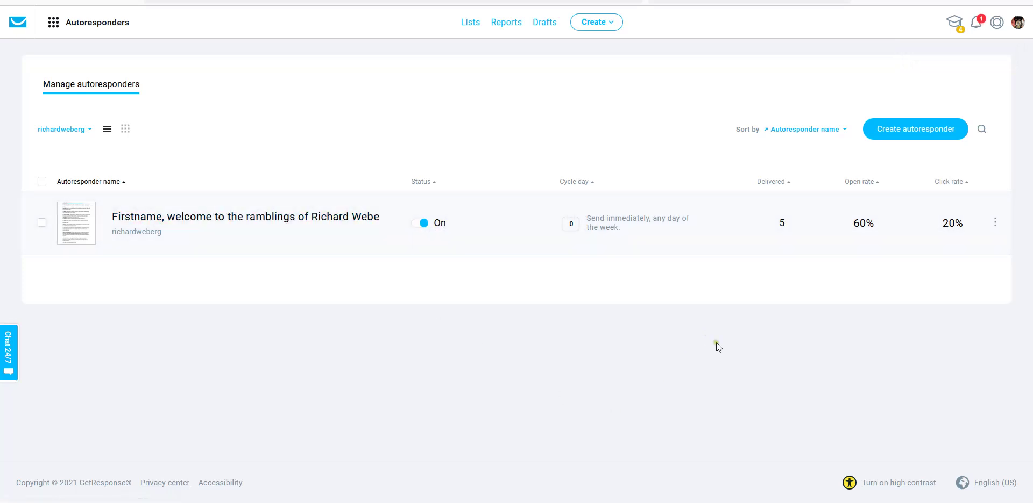
- Filter autoresponders to only the emoneypeeps blogging course list, then go to Lists
left_click(88, 130)
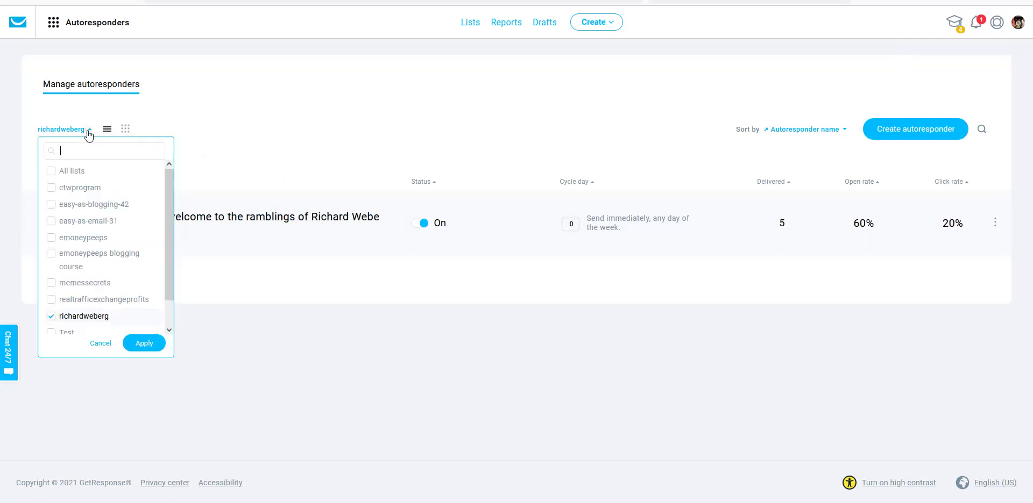
left_click(103, 259)
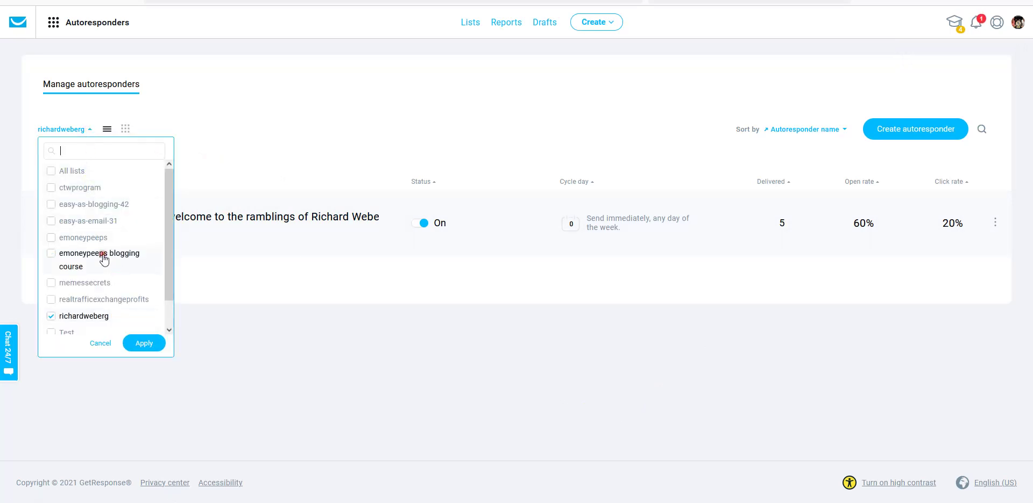
left_click(52, 317)
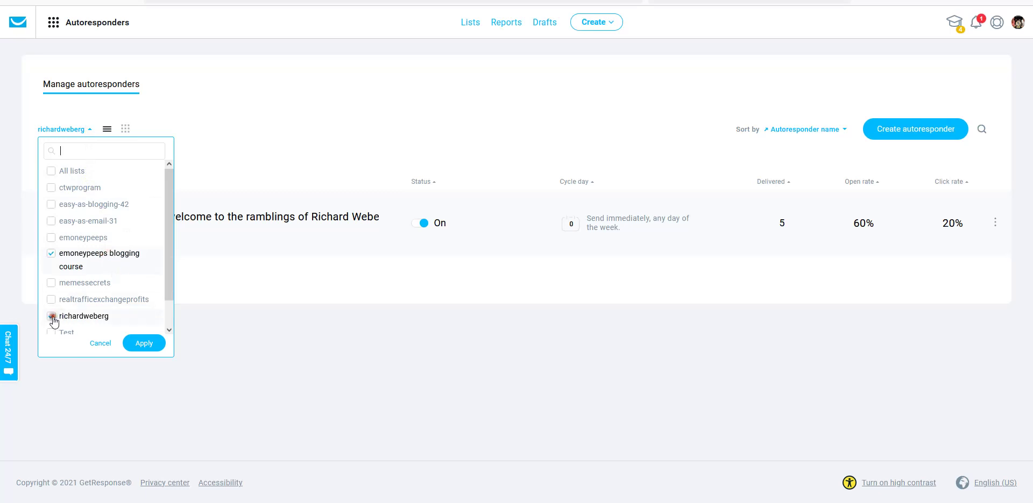
left_click(139, 347)
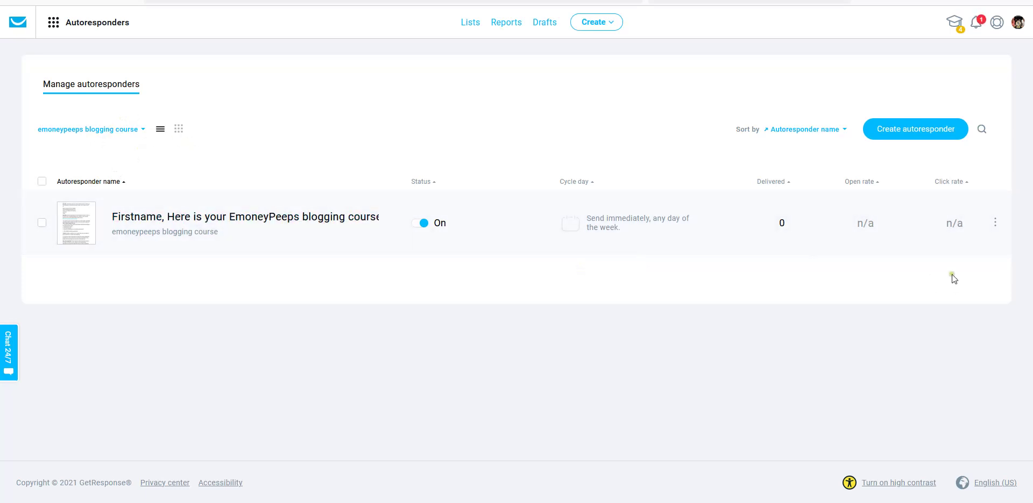
left_click(467, 22)
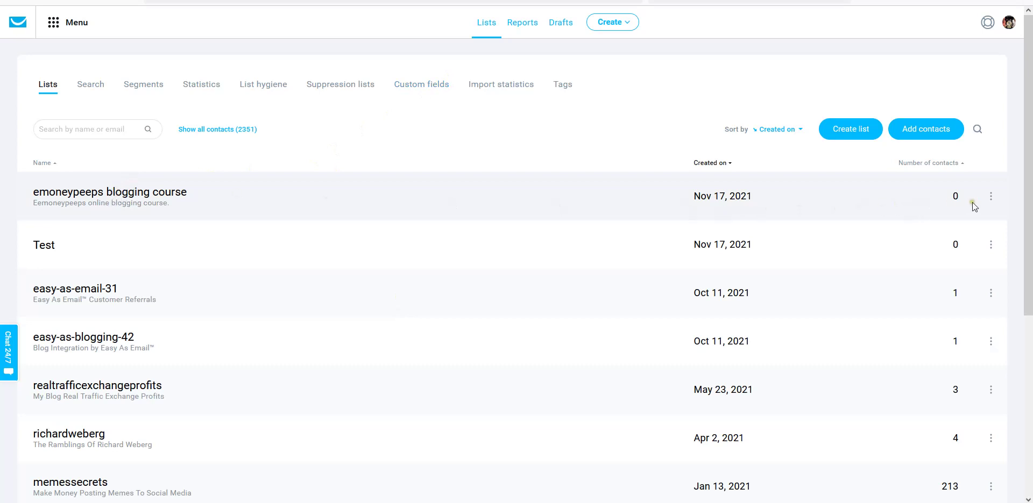
- Show the autoresponders attached to the emoneypeeps blogging course list
left_click(990, 197)
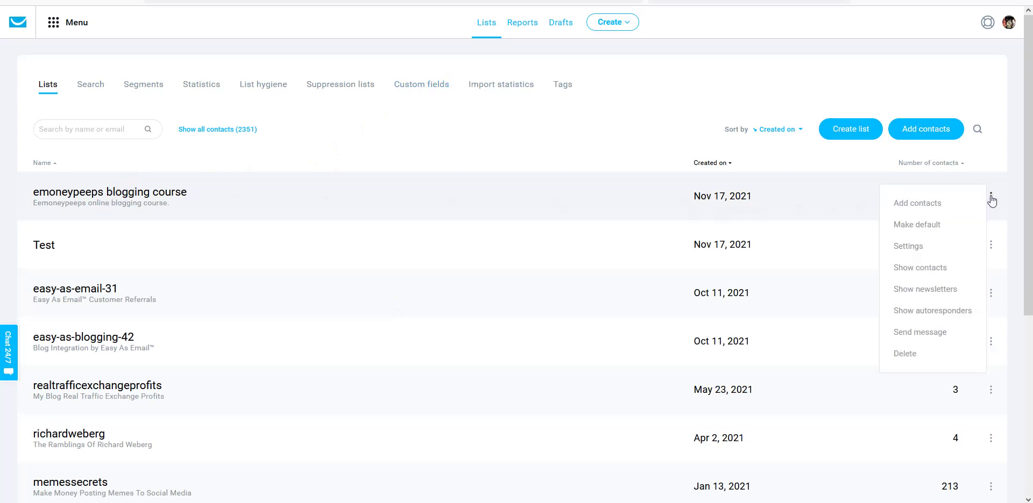
left_click(991, 198)
left_click(990, 197)
left_click(934, 311)
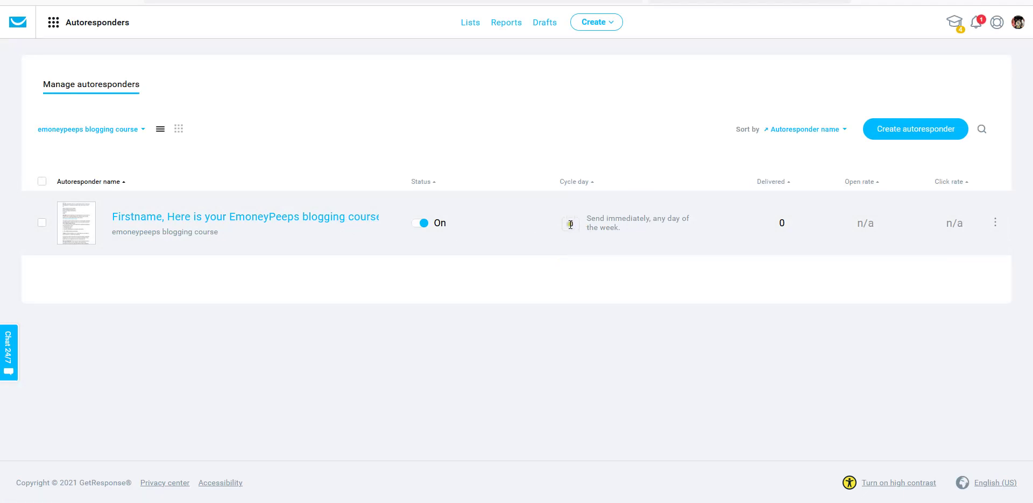
left_click(572, 224)
left_click(589, 367)
- Create a new autoresponder linked to the emoneypeeps blogging course list
left_click(601, 26)
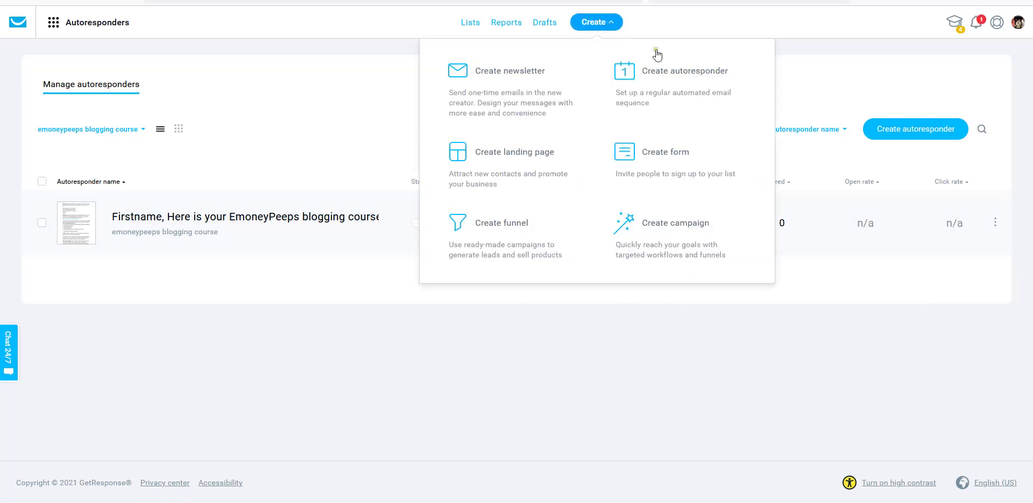
left_click(683, 78)
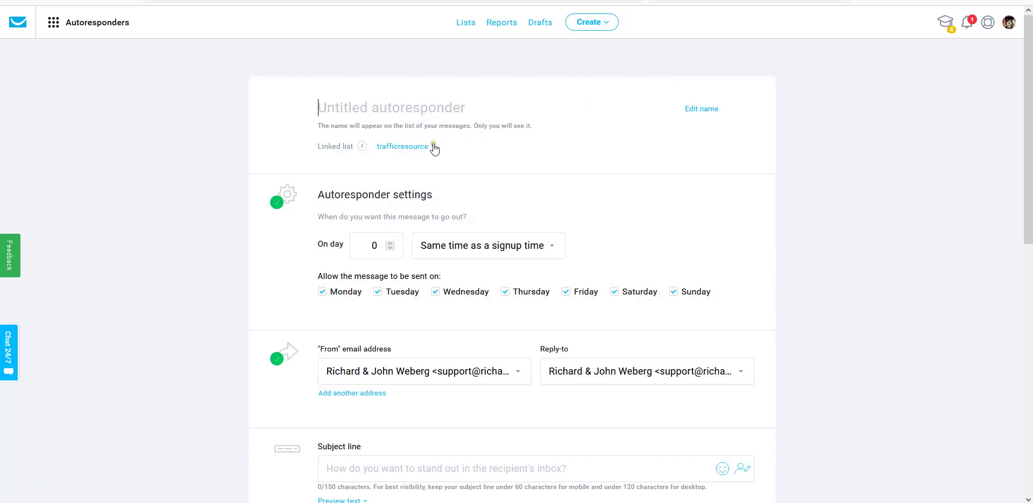
left_click(432, 147)
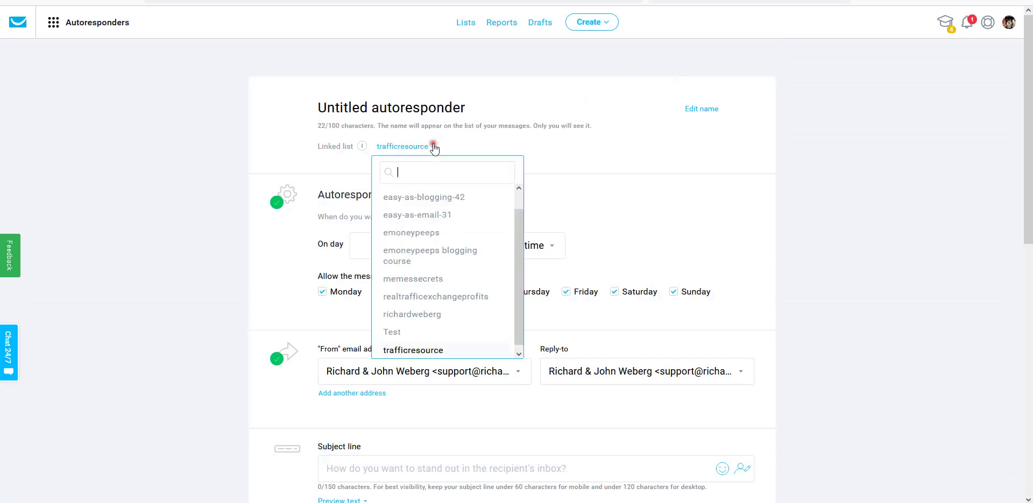
left_click(430, 253)
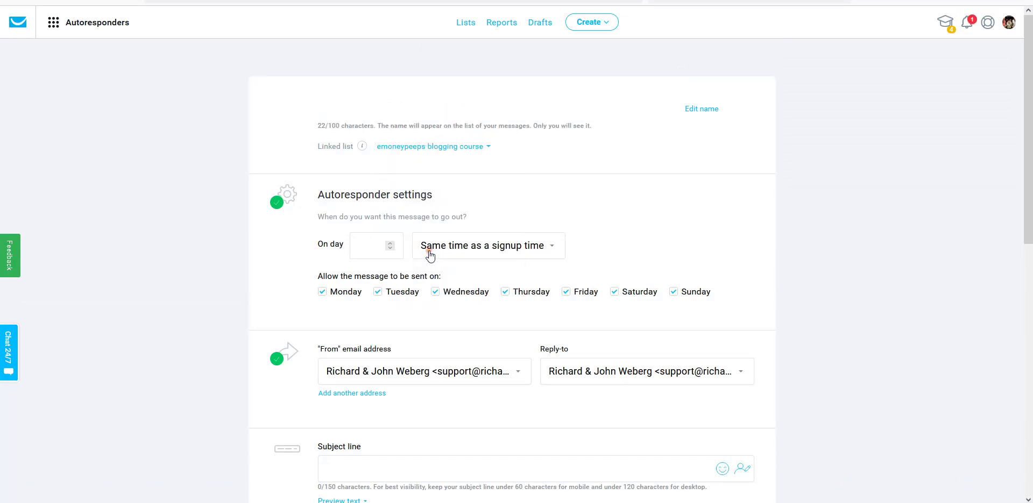
scroll(492, 223, "down", 7)
scroll(489, 225, "up", 6)
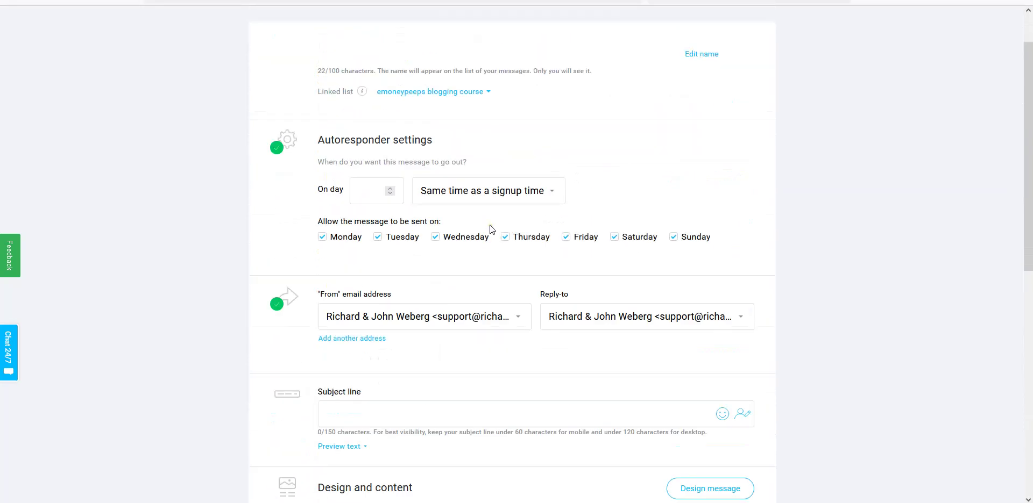
scroll(586, 223, "up", 1)
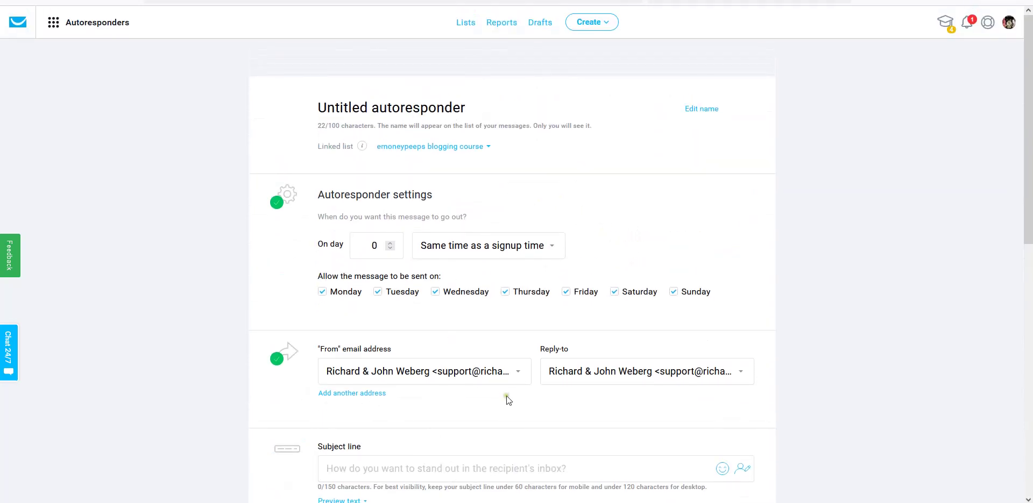
- Set the new autoresponder to send on day 1
left_click(375, 247)
key("BackSpace")
type("1")
scroll(530, 309, "down", 10)
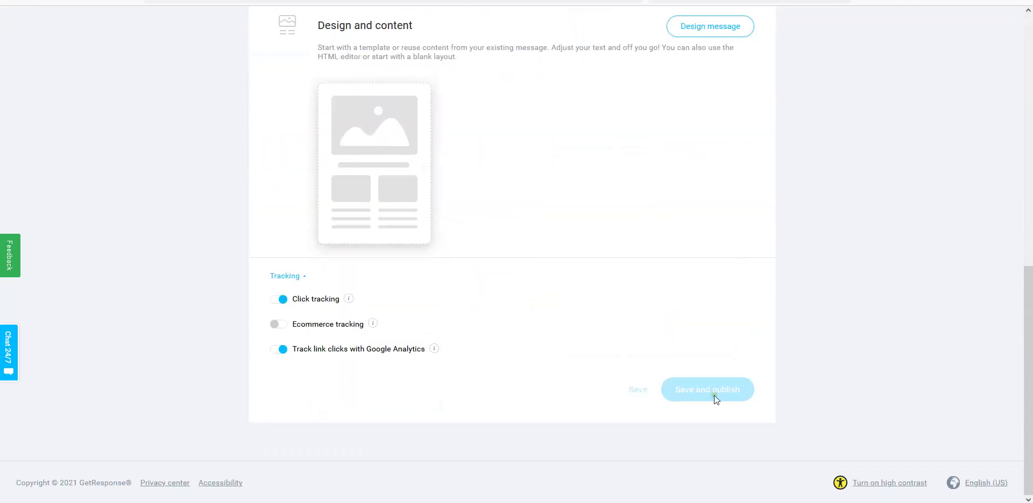
scroll(553, 278, "up", 5)
scroll(553, 278, "up", 3)
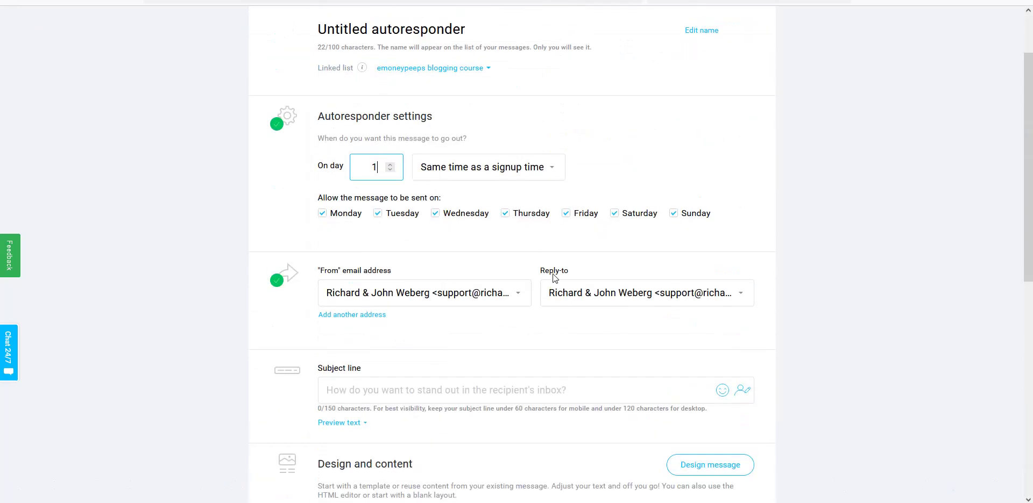
scroll(554, 277, "up", 2)
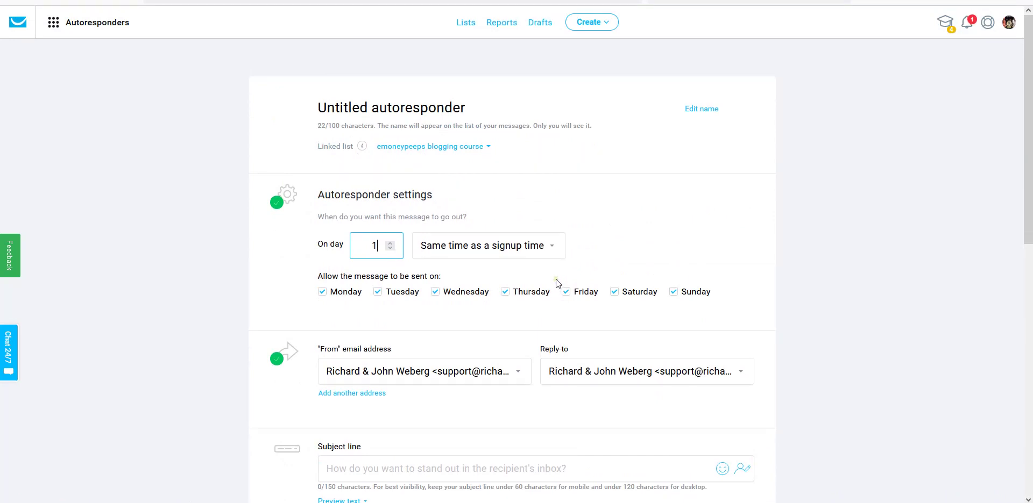
left_click(593, 23)
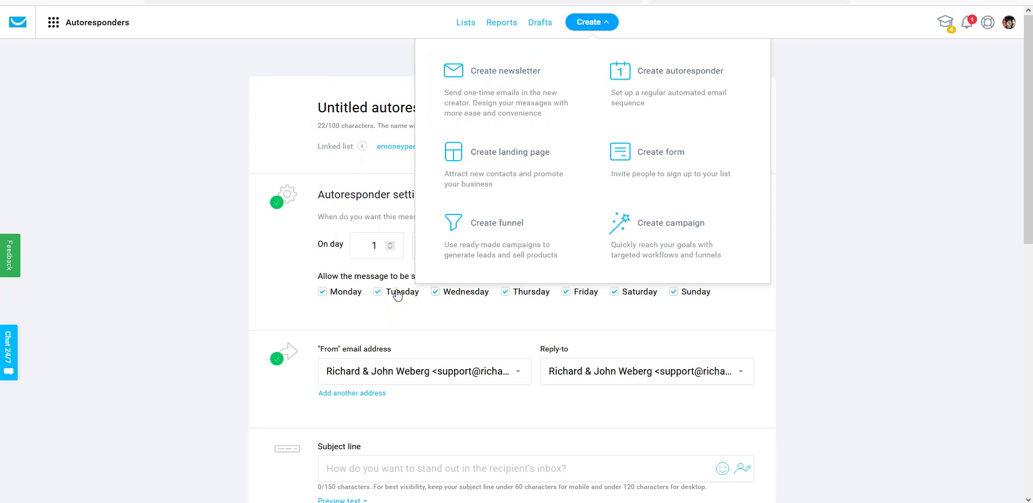
left_click(758, 301)
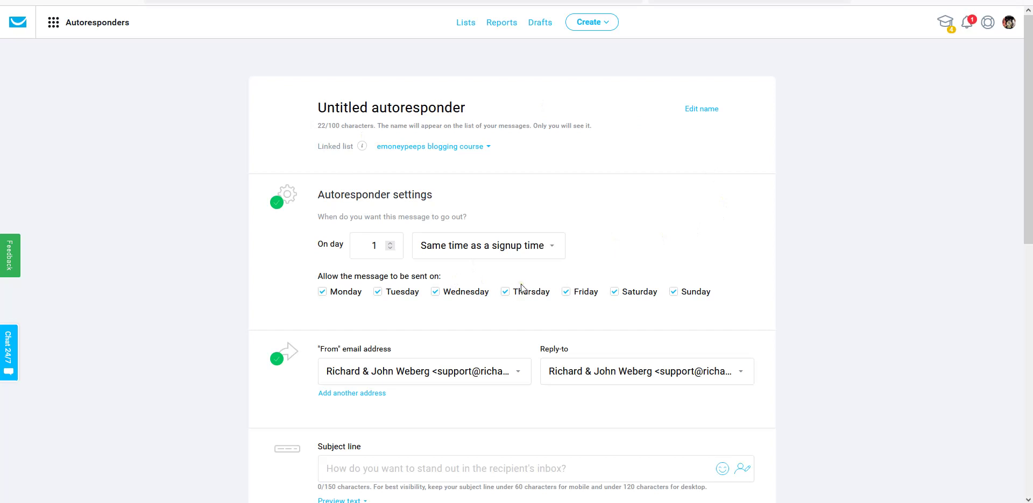
scroll(521, 286, "down", 2)
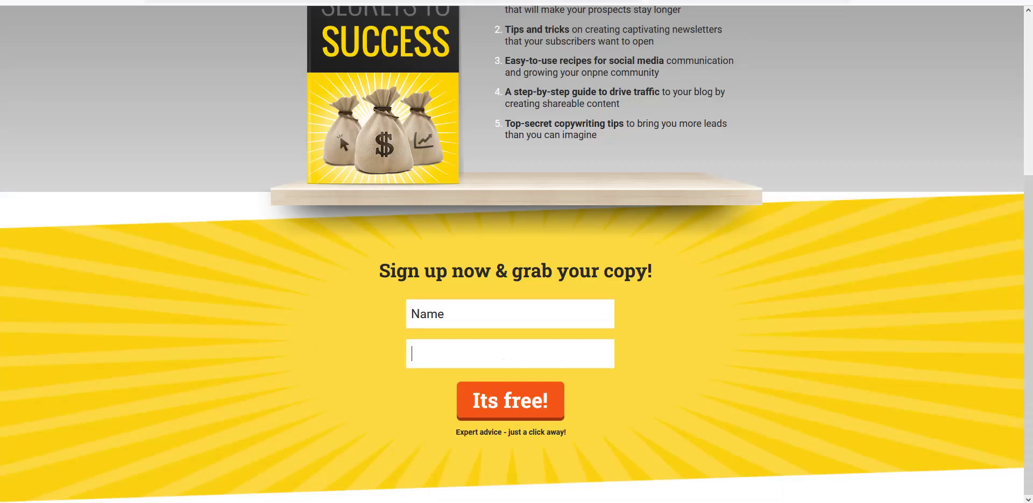
- Enter the name Test in the landing page sign-up form
scroll(841, 329, "up", 3)
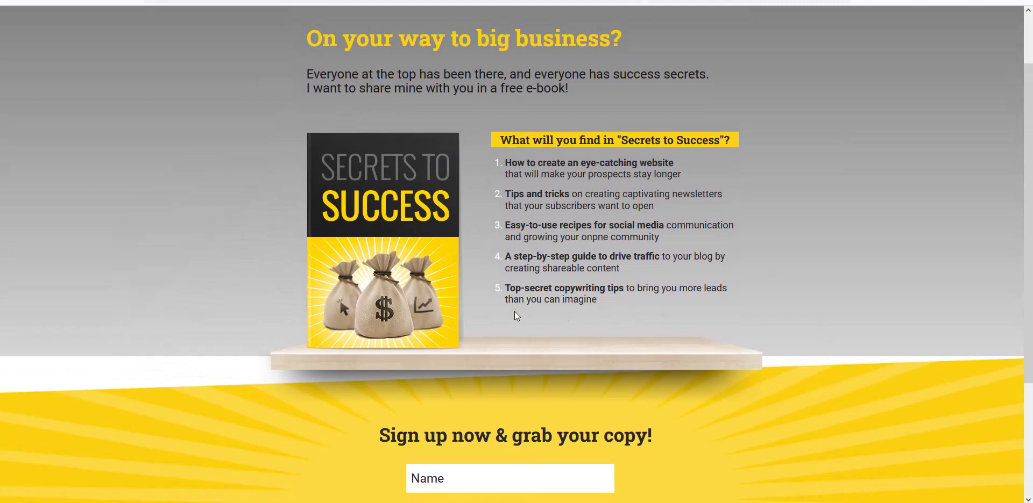
scroll(514, 317, "down", 3)
left_click(439, 315)
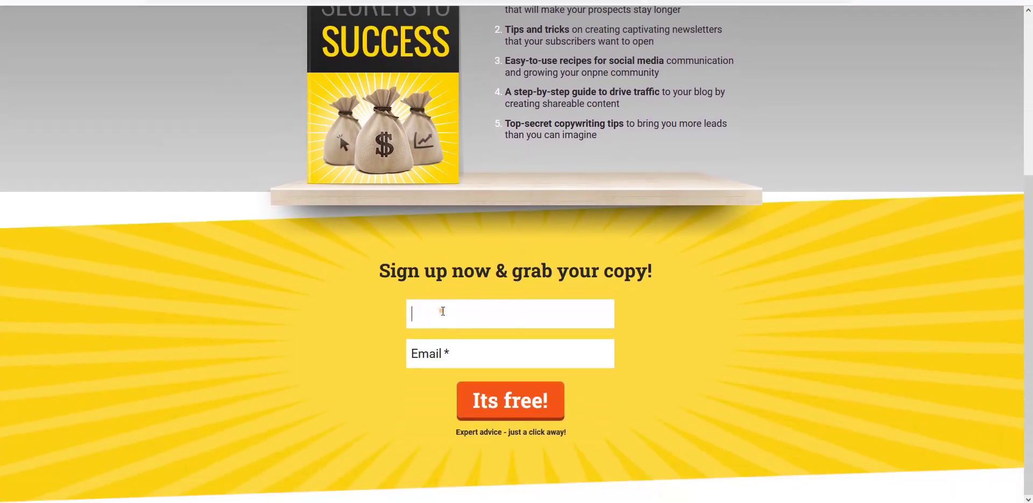
type("Test")
- Enter the subscriber's Yahoo e-mail address in the Email field
left_click(451, 352)
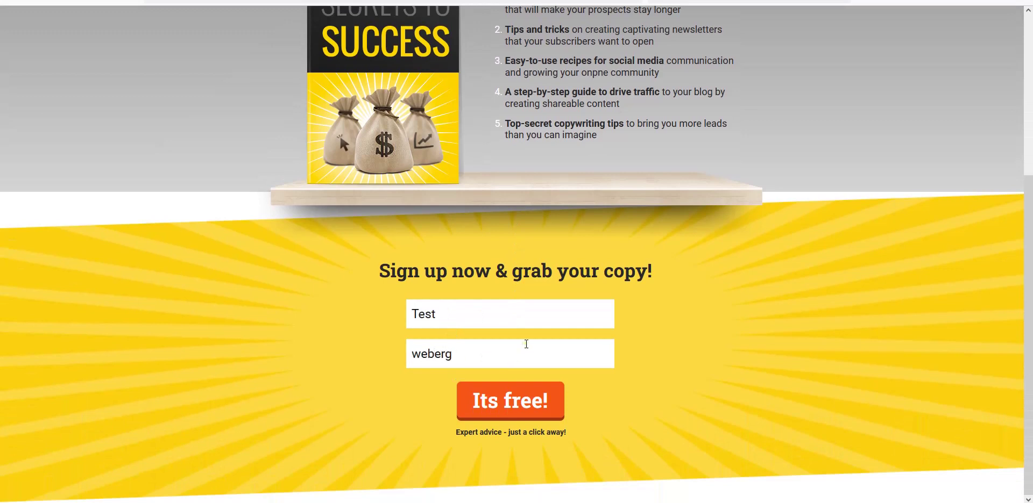
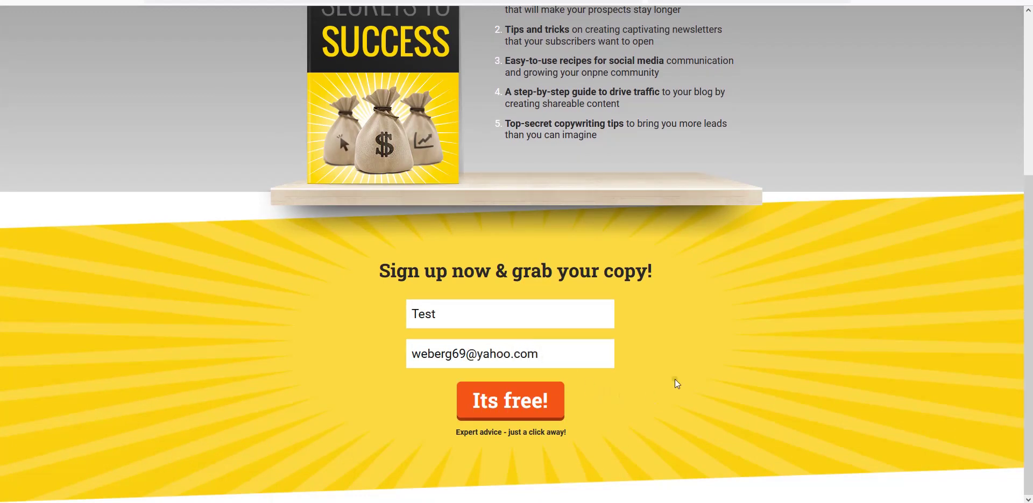
scroll(673, 380, "up", 4)
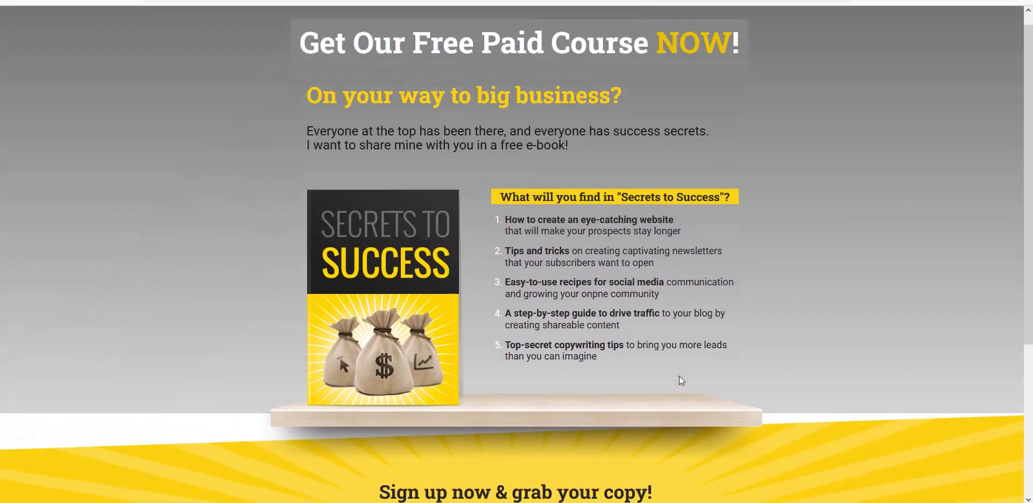
scroll(680, 443, "down", 4)
scroll(617, 401, "up", 4)
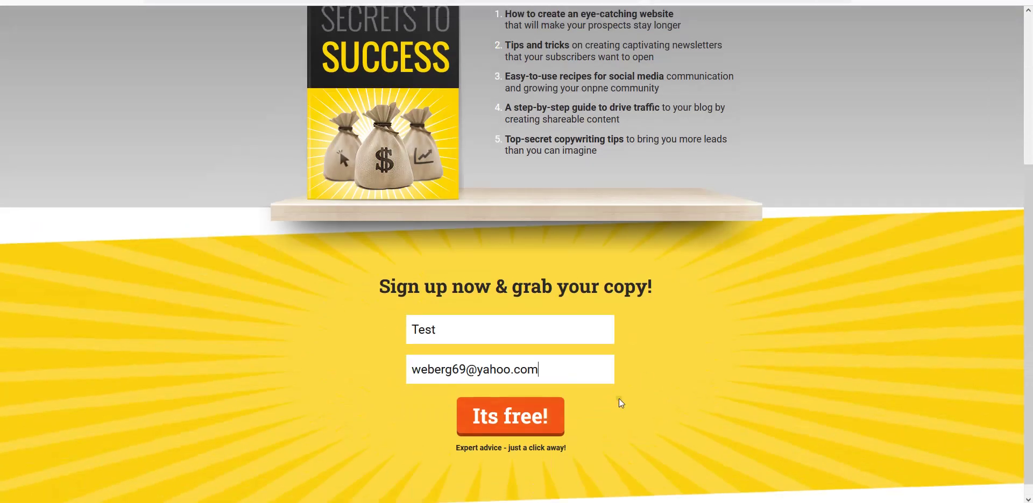
scroll(619, 403, "down", 4)
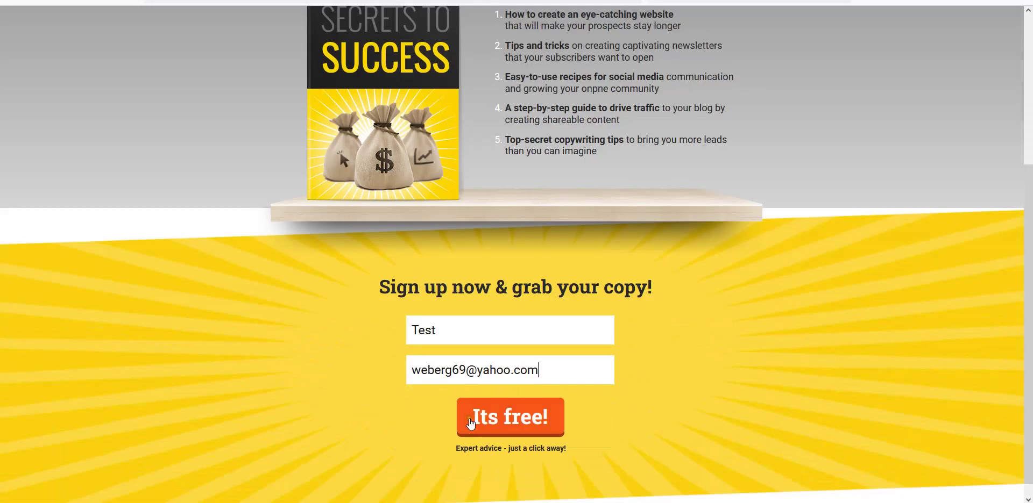
scroll(660, 403, "up", 4)
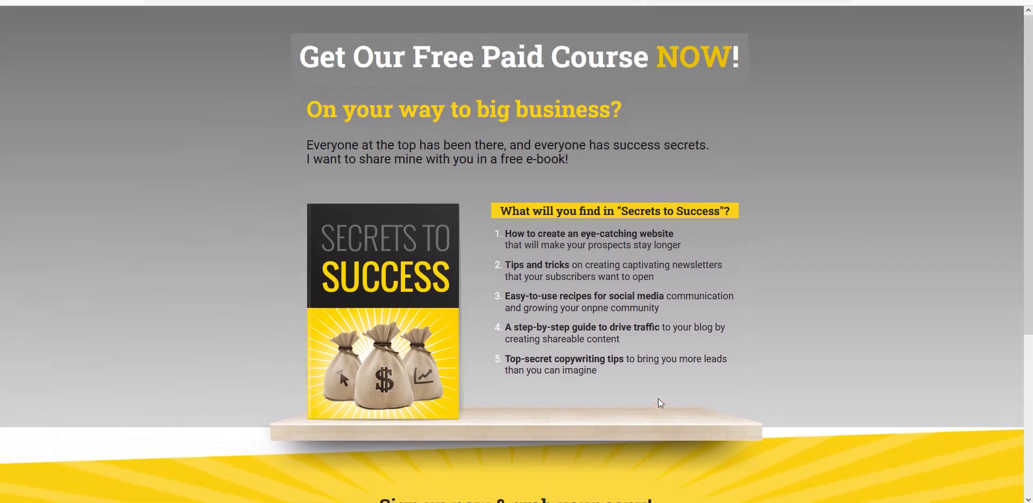
scroll(660, 403, "down", 3)
scroll(660, 404, "down", 2)
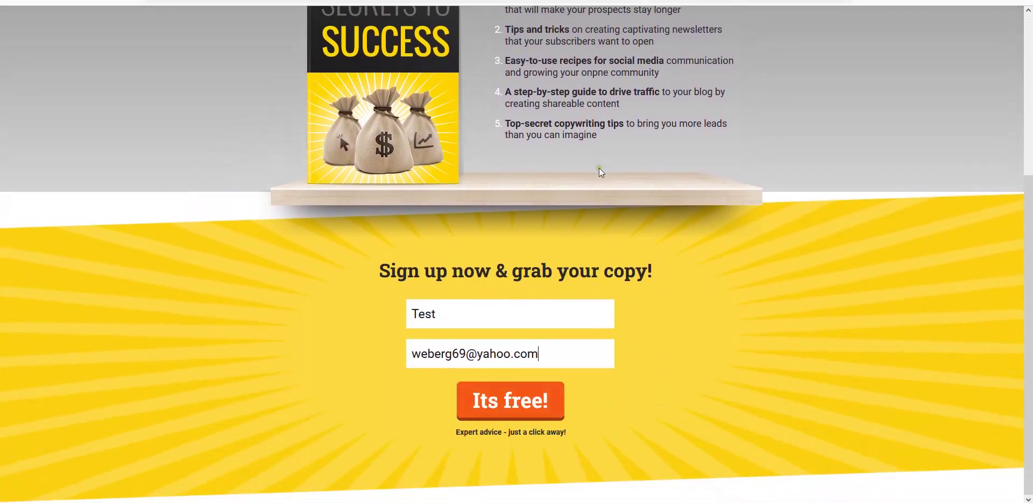
scroll(562, 188, "up", 4)
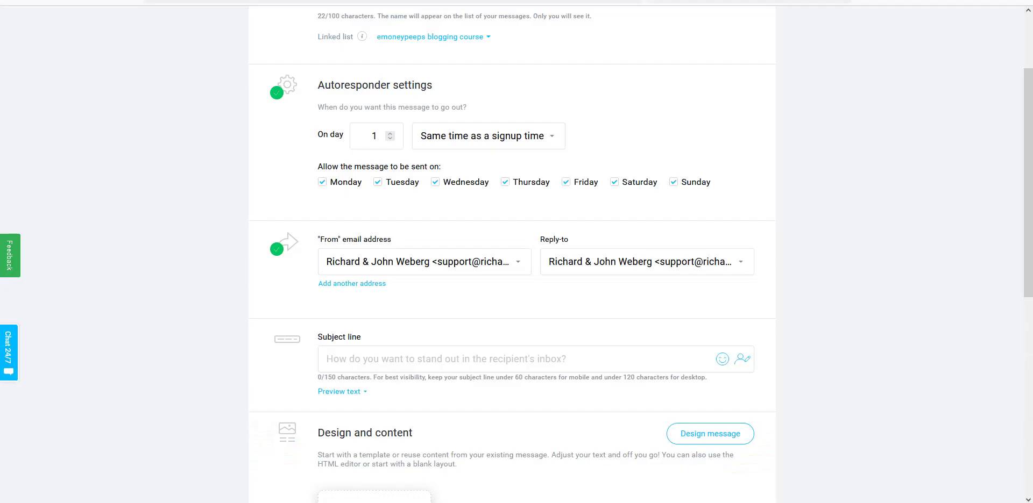
scroll(221, 180, "up", 3)
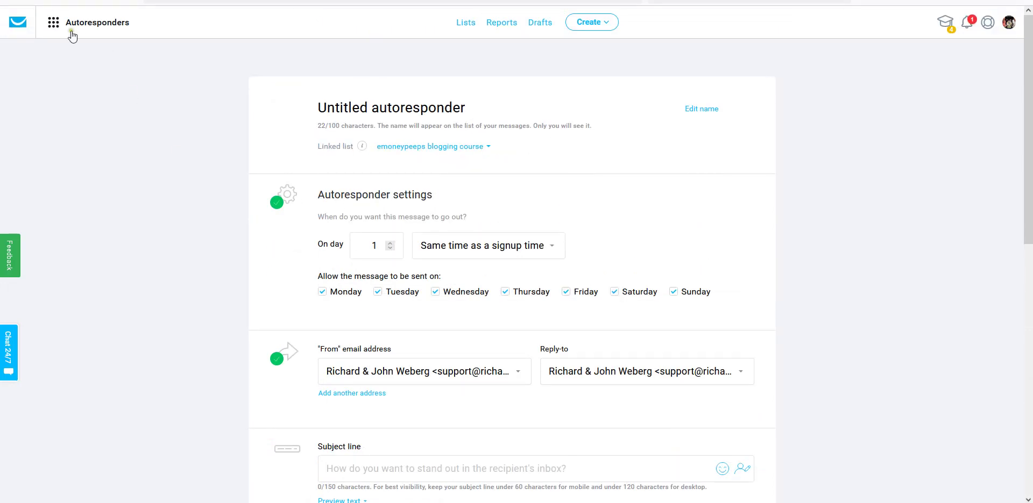
- Open the published blogging course landing page and copy its URL
left_click(53, 24)
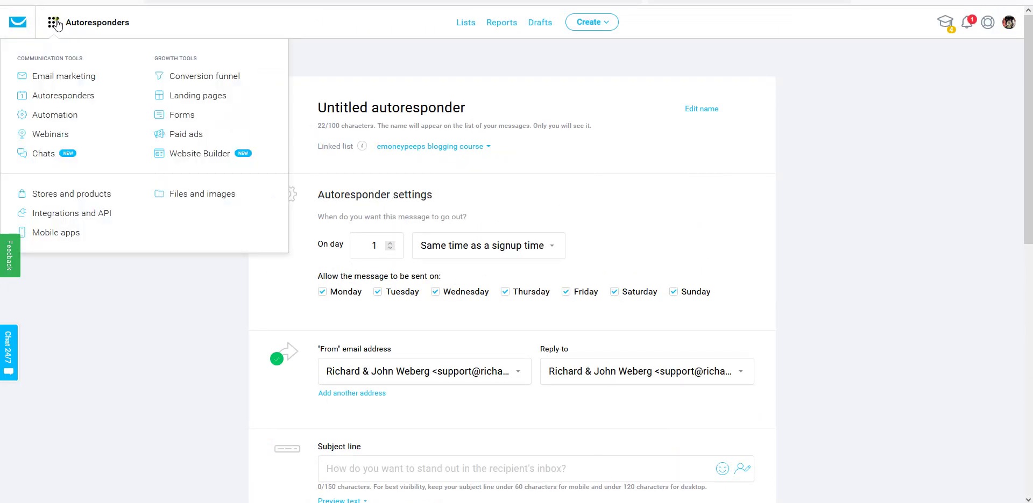
left_click(197, 94)
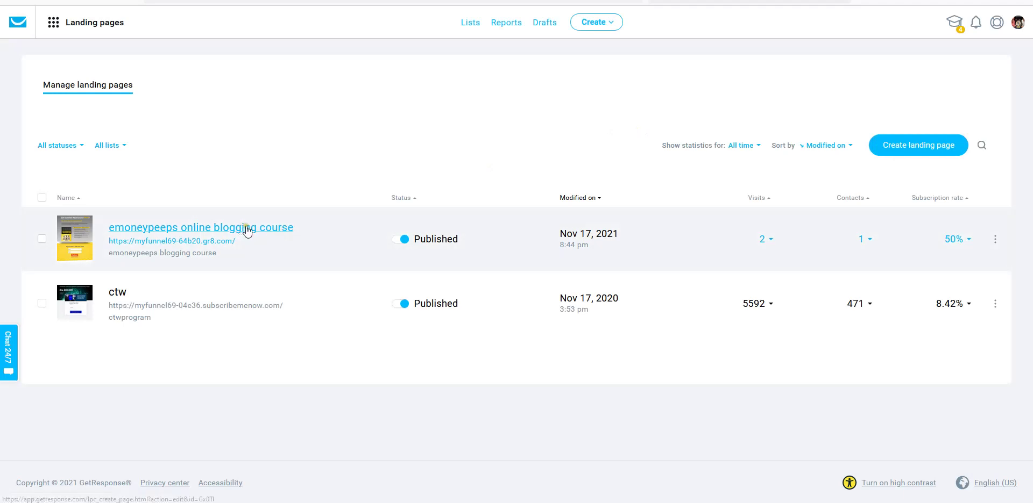
left_click(204, 242)
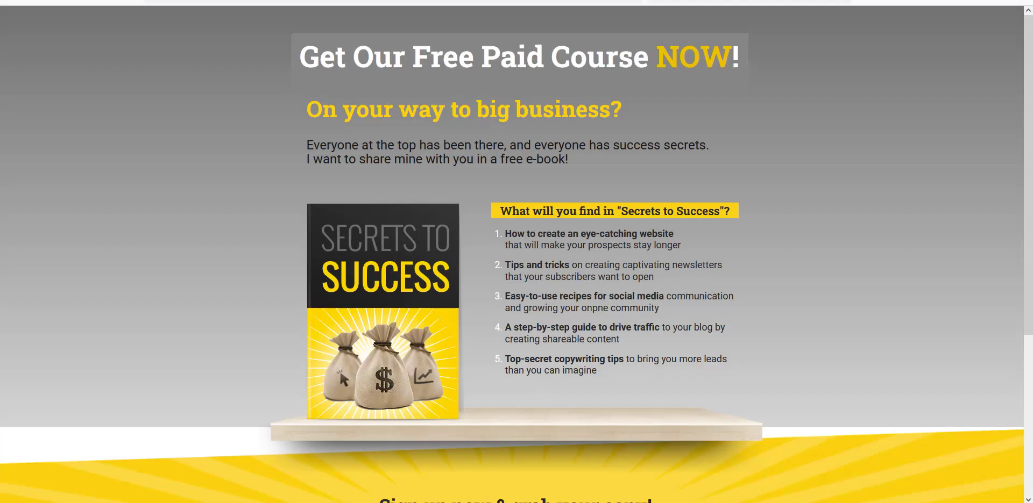
left_click(244, 3)
right_click(239, 3)
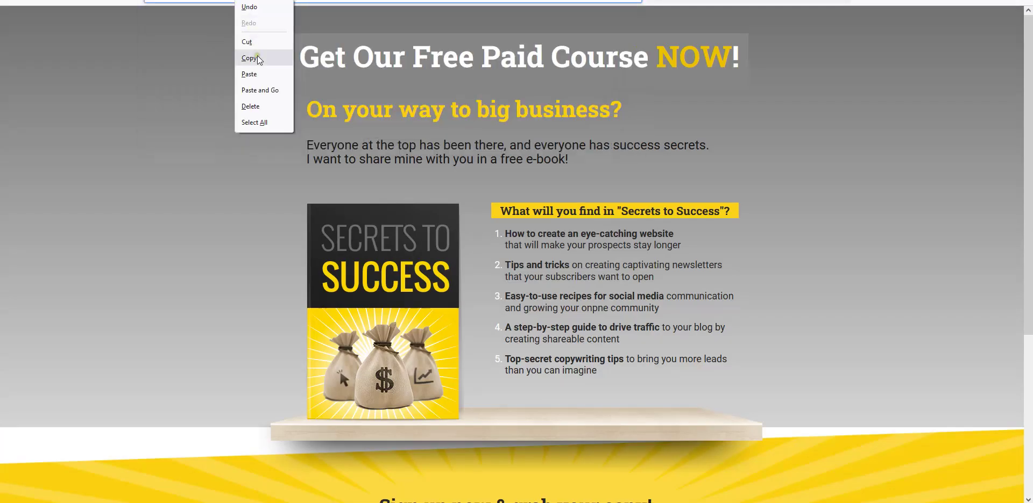
left_click(257, 60)
- Return to the Landing pages list, then back to the published landing page
scroll(643, 207, "down", 4)
scroll(643, 207, "up", 4)
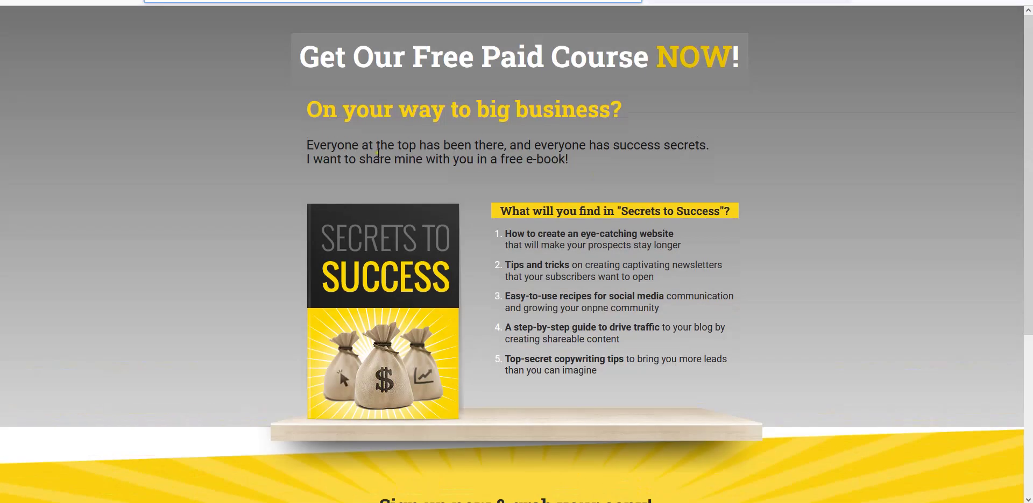
scroll(454, 195, "down", 3)
scroll(561, 237, "down", 1)
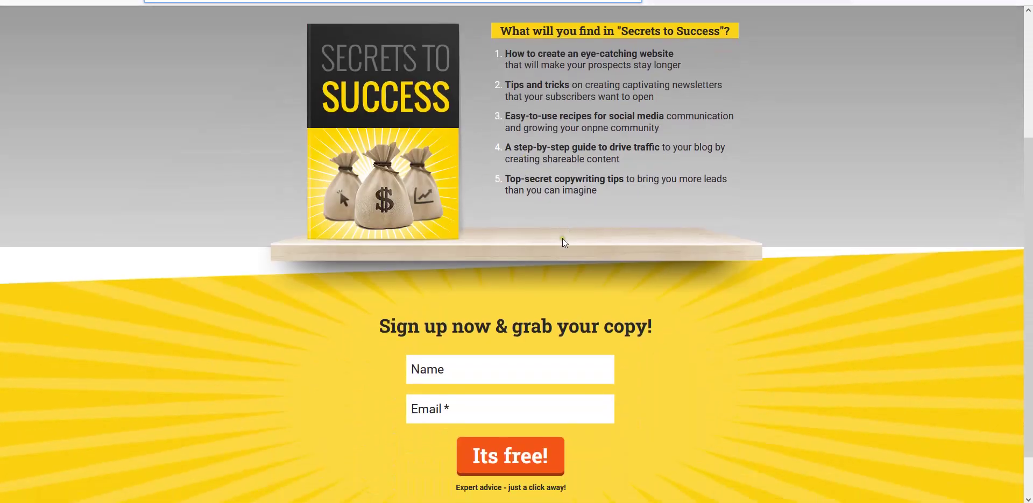
left_click(443, 310)
scroll(542, 129, "up", 4)
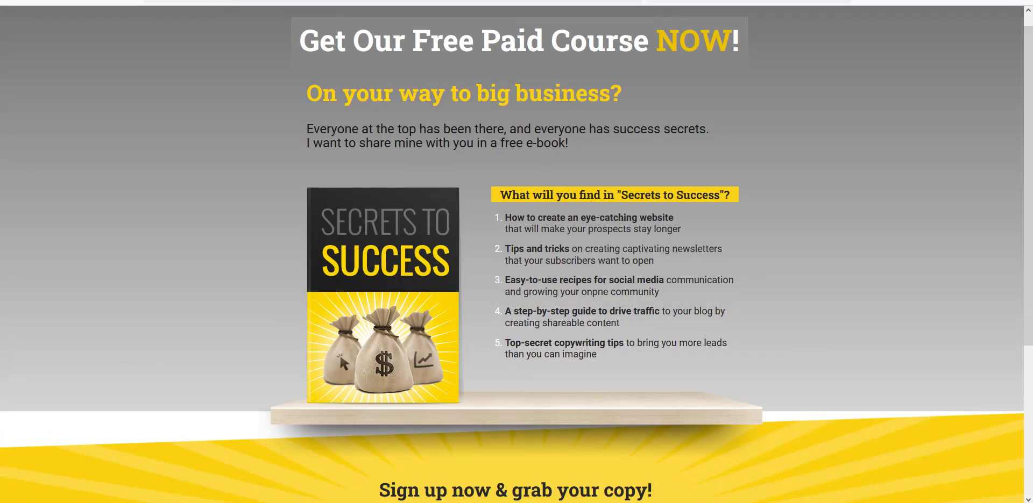
left_click(344, 1)
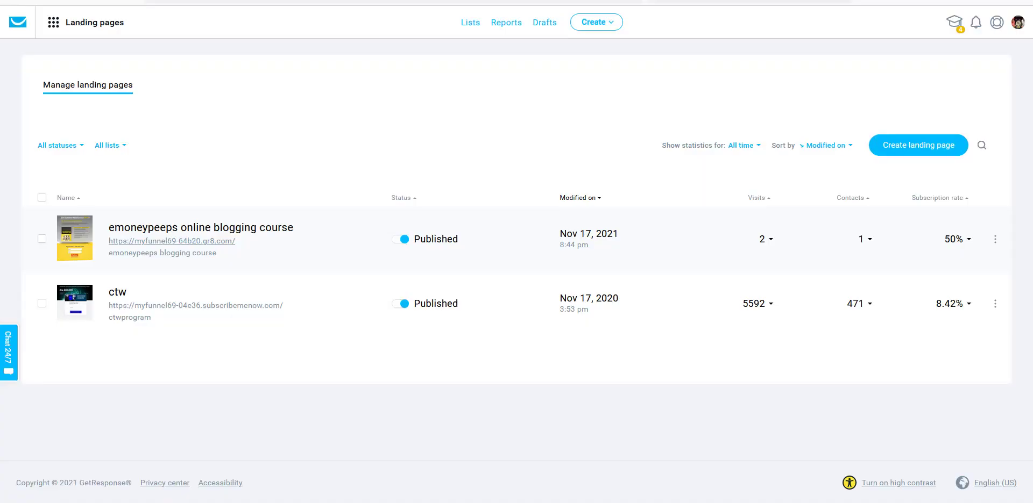
left_click(747, 2)
- Scroll the landing page to check the filled-in sign-up form
scroll(511, 341, "down", 4)
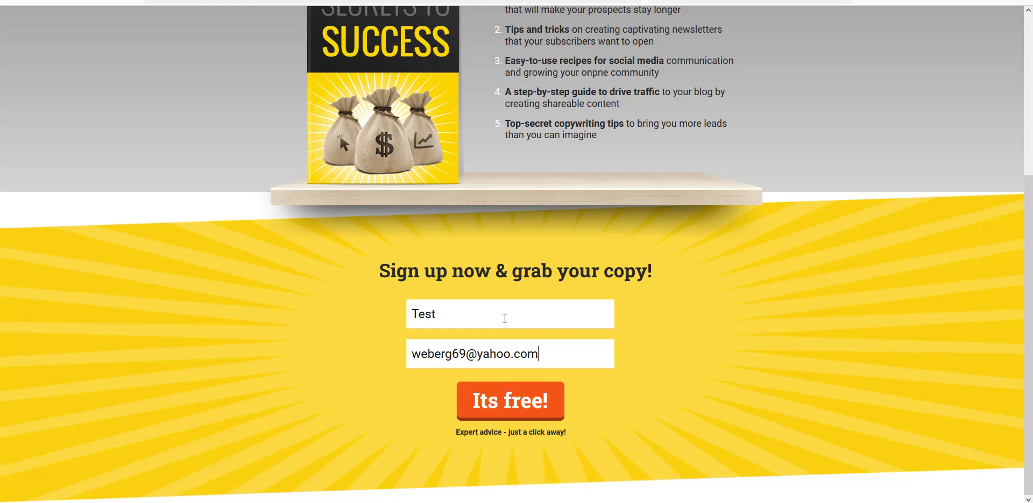
scroll(736, 317, "up", 3)
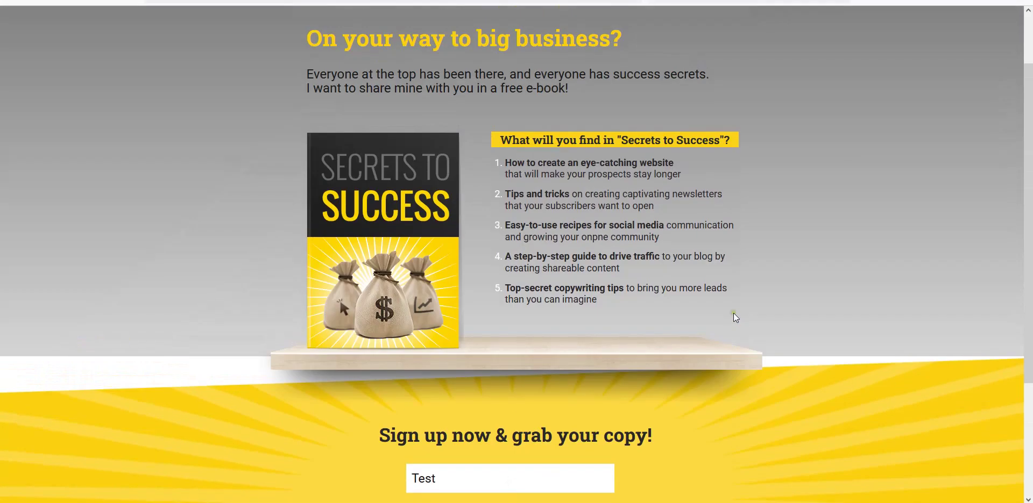
scroll(735, 317, "down", 3)
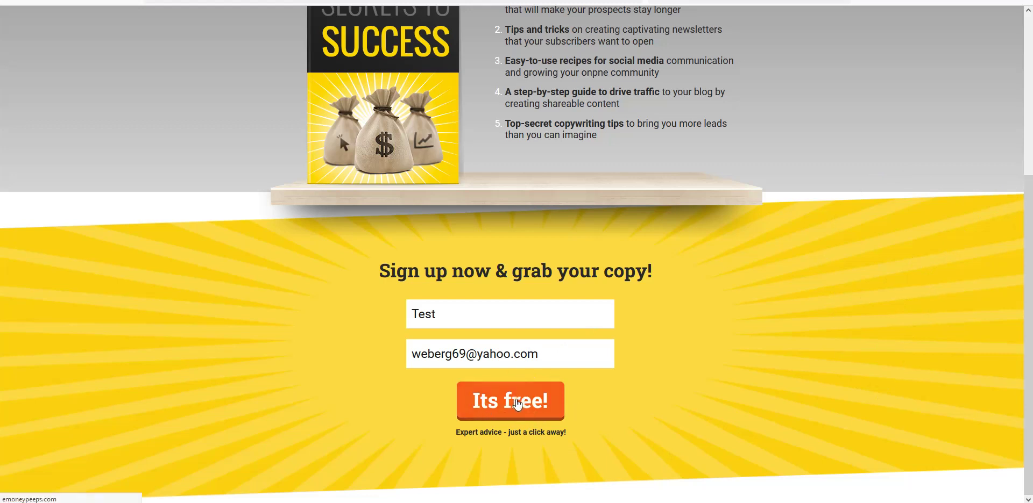
- Submit the test sign-up with 'Its free!' and move on to the ViralInBox inbox
left_click(516, 404)
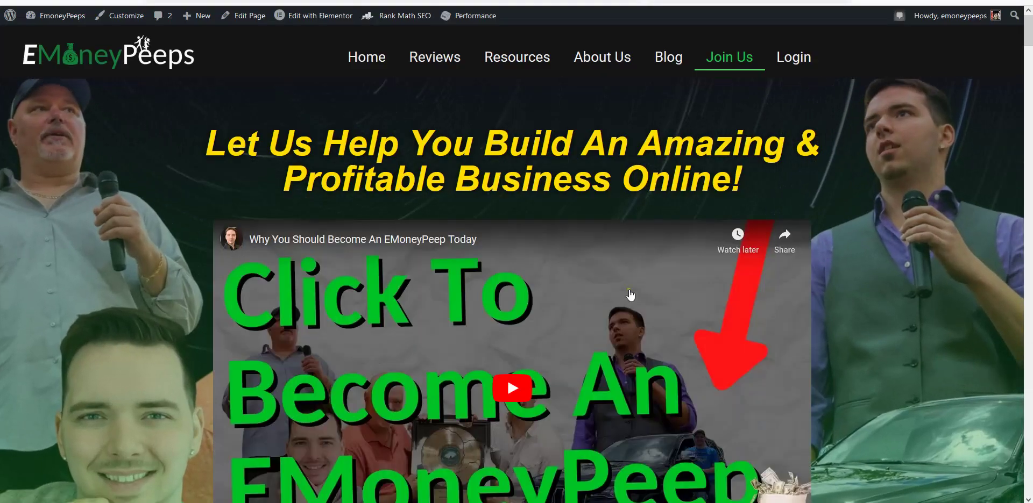
scroll(631, 295, "down", 10)
scroll(629, 293, "up", 10)
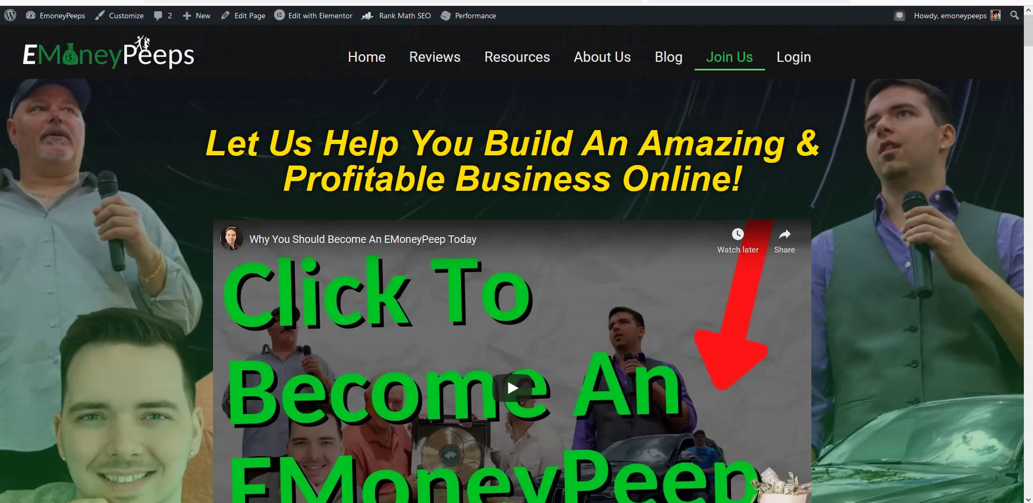
key("ctrl+Tab")
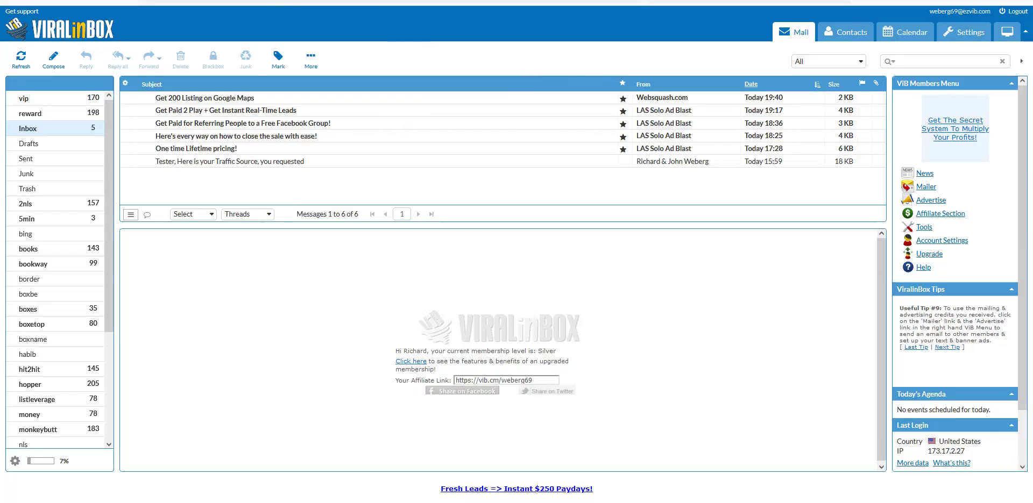
- Open the 'Here is your EmoneyPeeps blogging access you requested' email in the Yahoo inbox
key("ctrl+Tab")
left_click(32, 144)
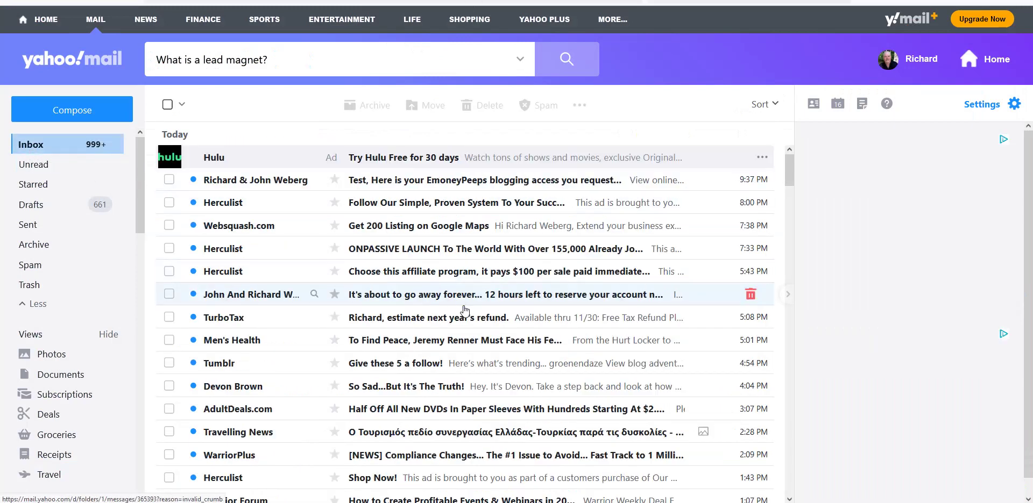
scroll(465, 311, "down", 4)
scroll(465, 311, "up", 4)
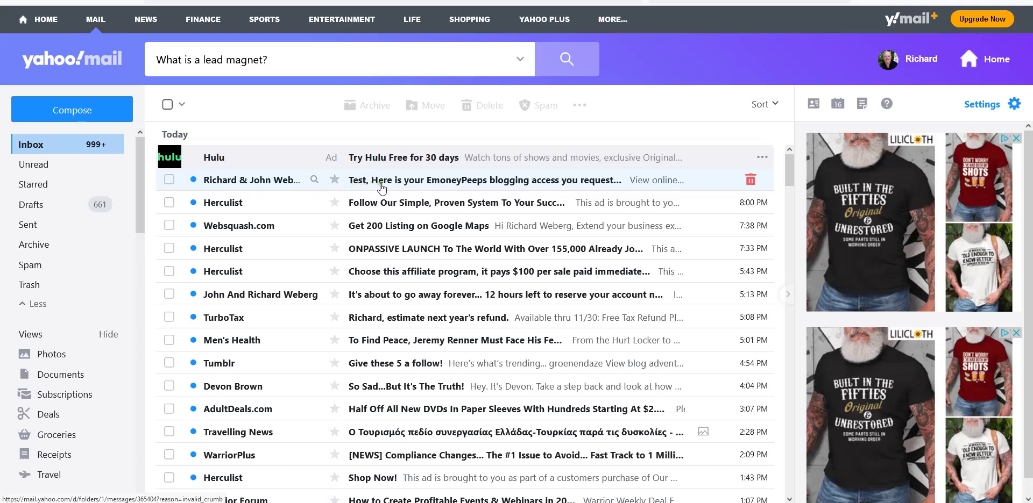
left_click(569, 186)
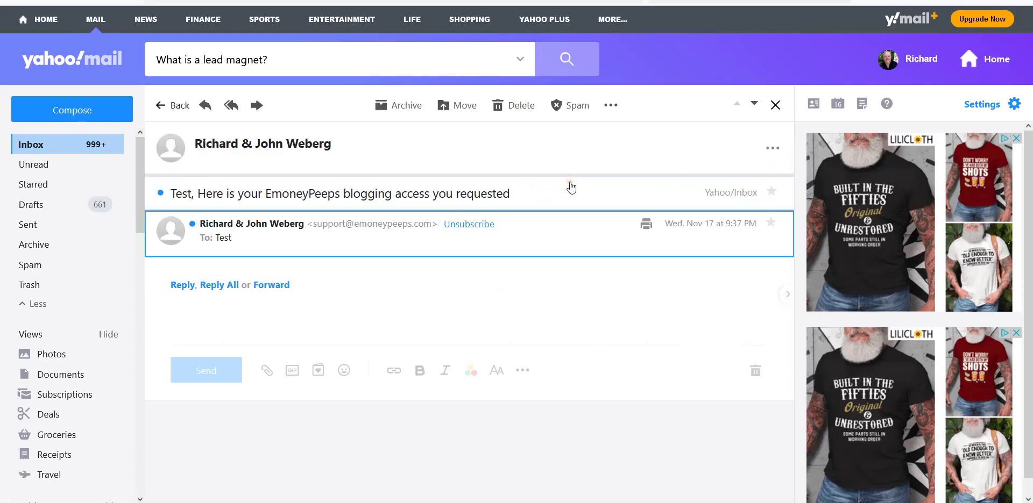
- Read through the welcome email and follow its get-started link
scroll(666, 237, "down", 6)
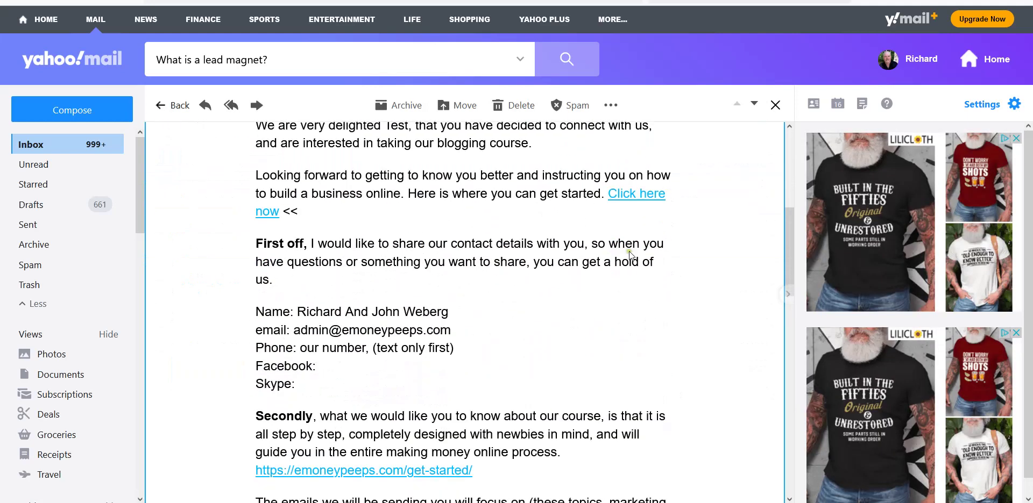
scroll(611, 257, "up", 5)
scroll(473, 277, "down", 4)
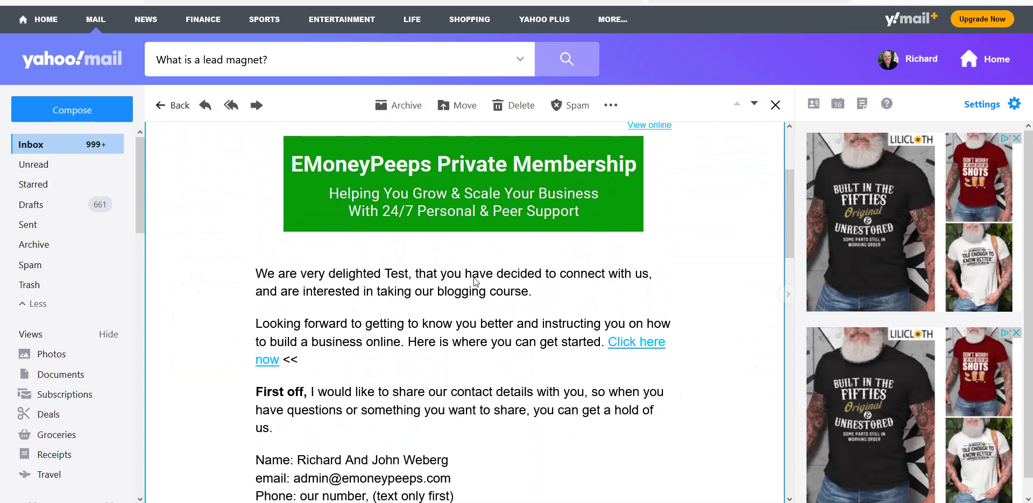
scroll(476, 282, "down", 4)
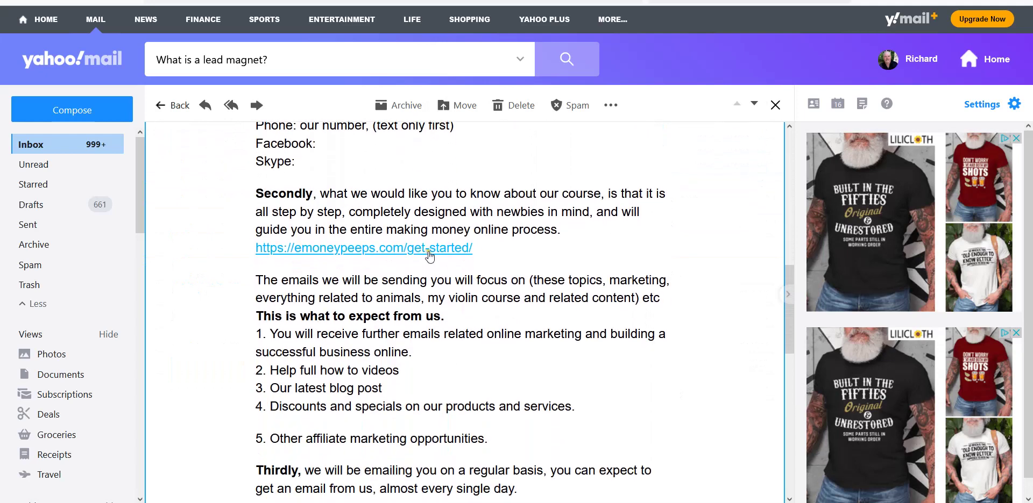
left_click(429, 250)
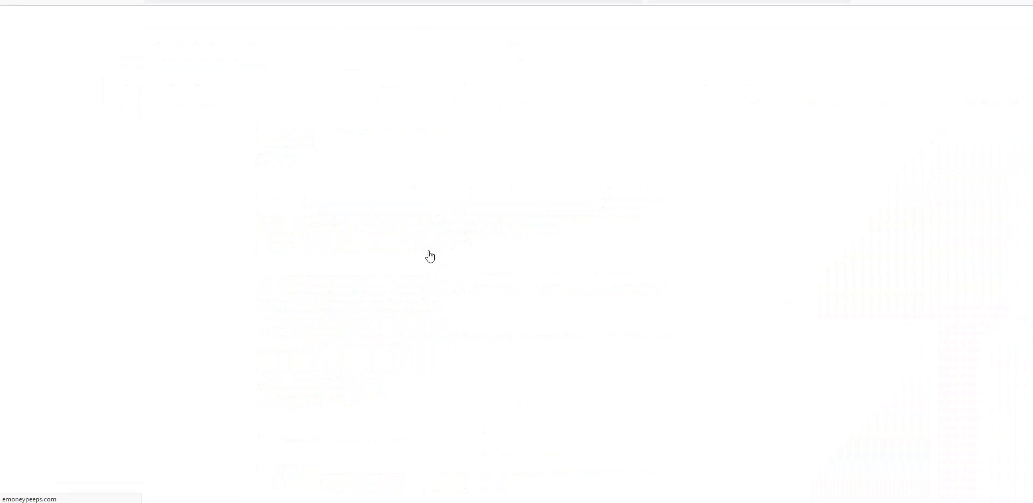
scroll(429, 257, "down", 5)
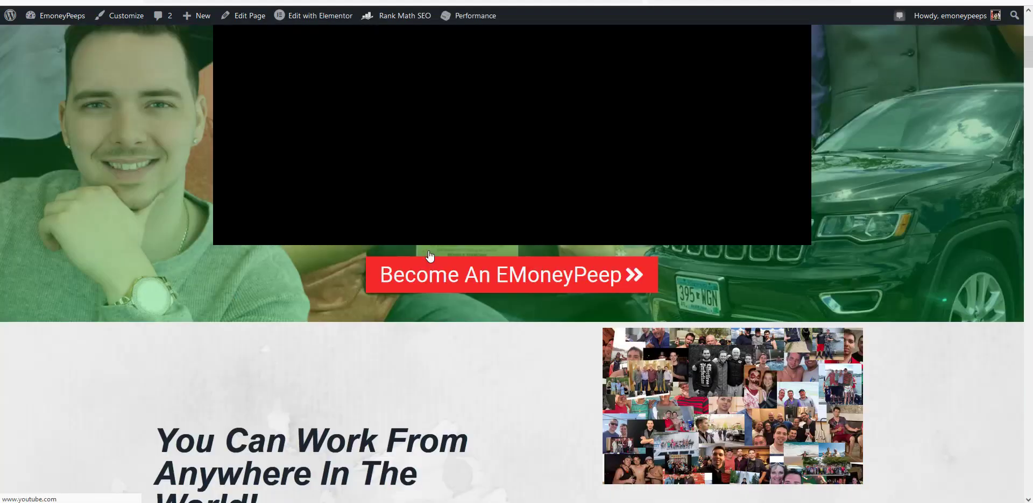
scroll(408, 37, "up", 5)
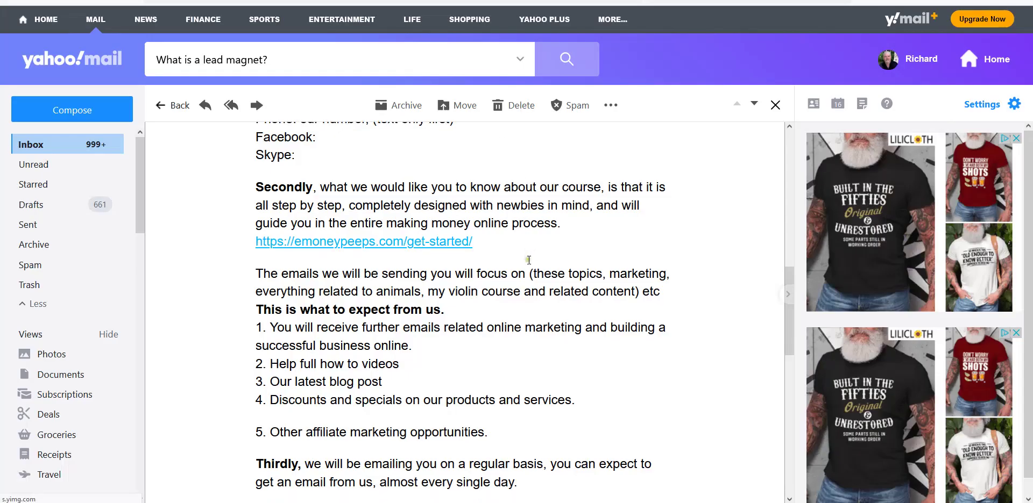
scroll(528, 261, "down", 4)
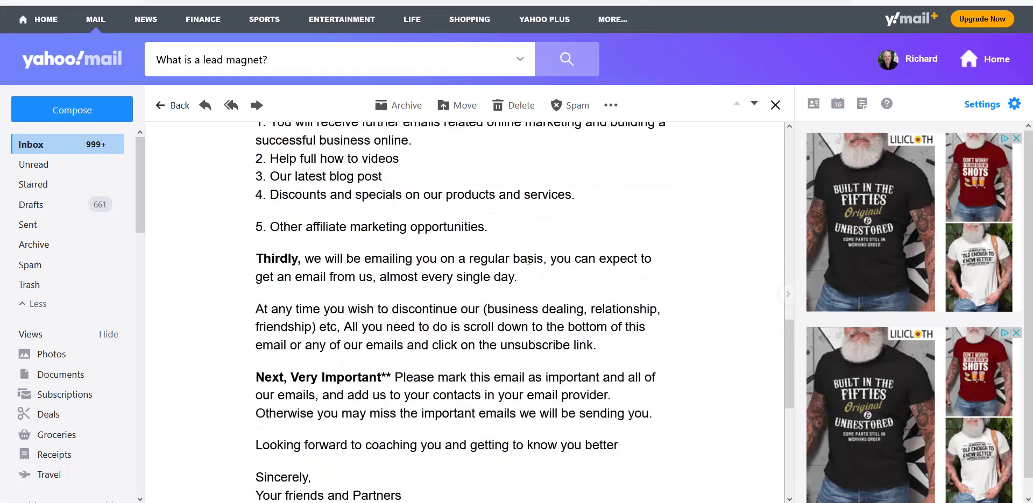
scroll(528, 260, "up", 3)
scroll(529, 260, "down", 7)
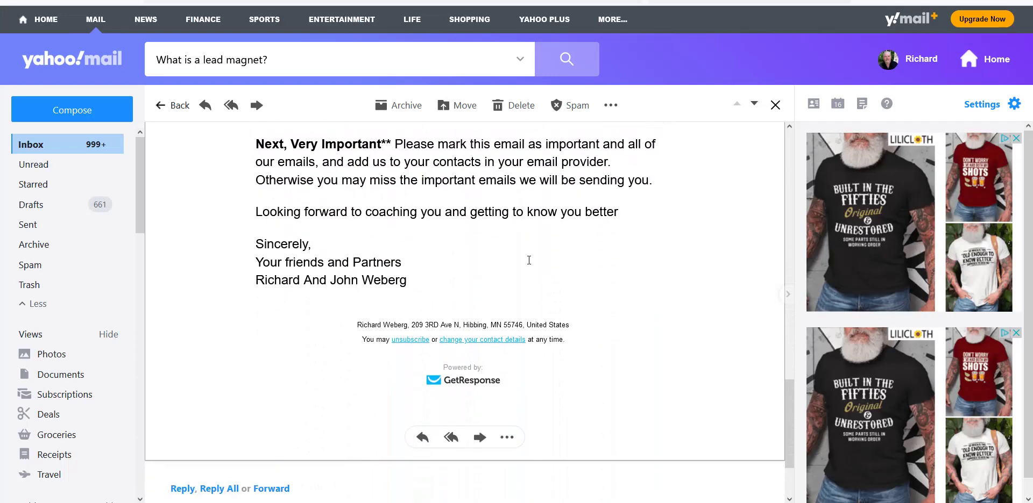
scroll(614, 287, "up", 8)
scroll(615, 287, "up", 10)
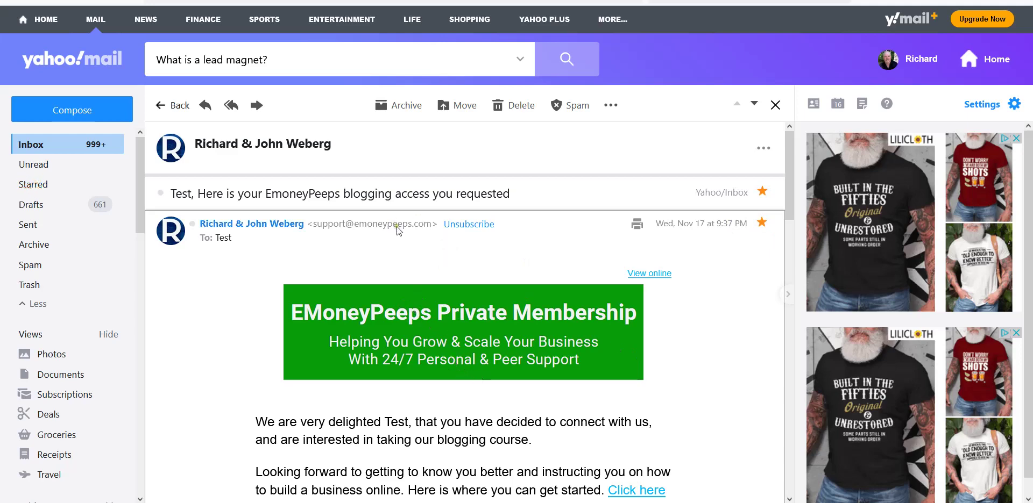
mouse_move(334, 230)
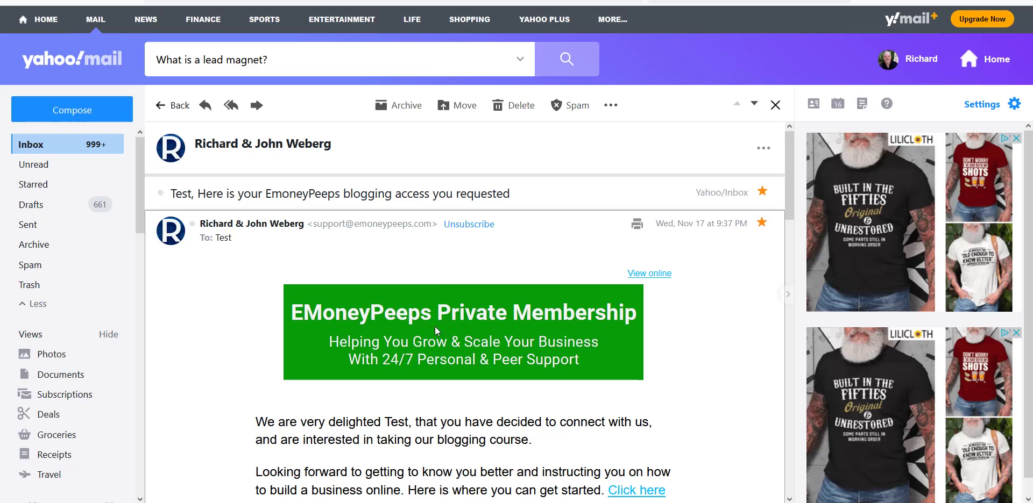
key("alt+Tab")
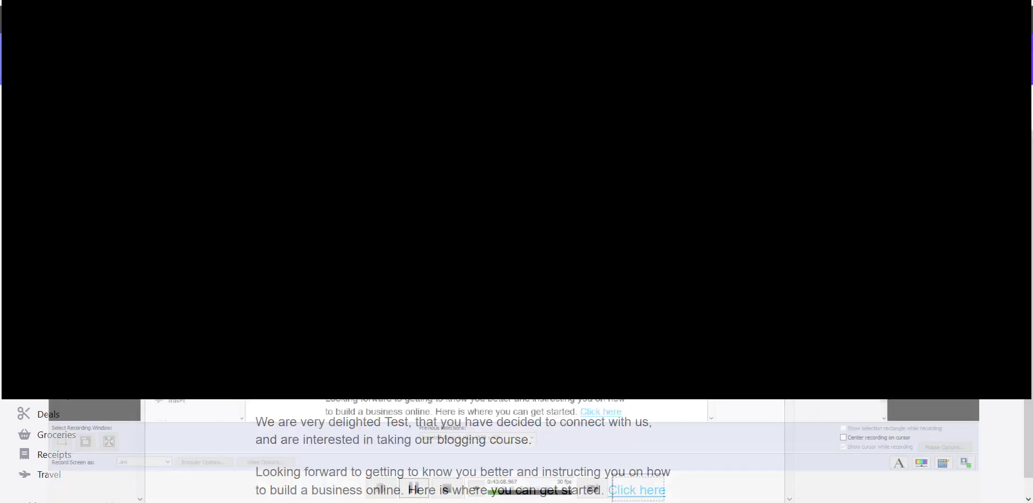